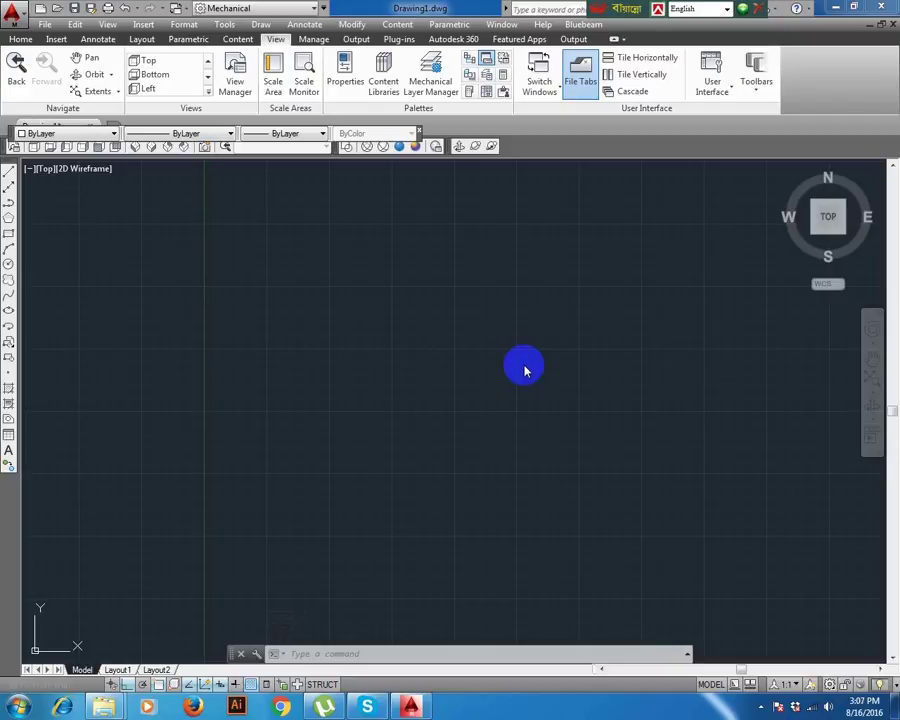
Draw concentric circles of radius 90, 100 and 78.78 from one centre point
{"action": "left_click", "coordinate": [8, 262]}
{"action": "left_click", "coordinate": [406, 366]}
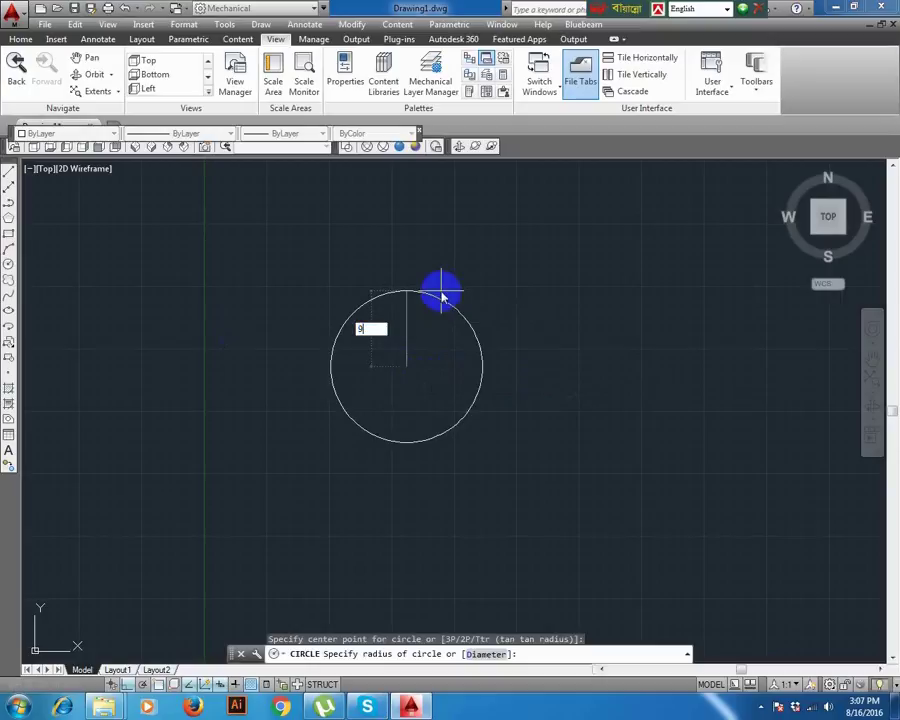
{"action": "key", "text": "Return"}
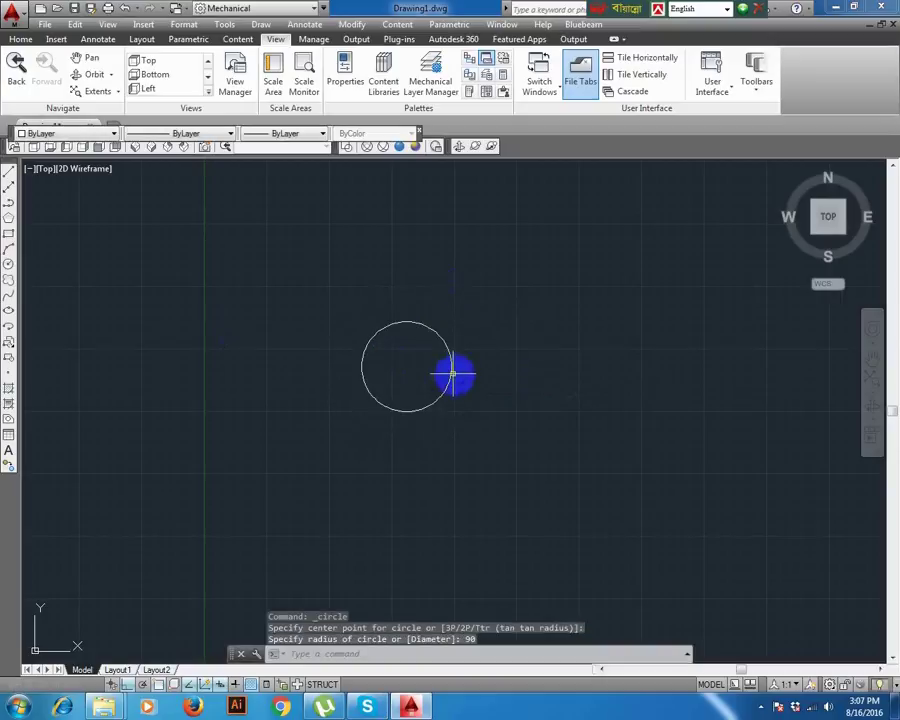
{"action": "key", "text": "Return"}
{"action": "scroll", "coordinate": [438, 402], "scroll_direction": "up", "scroll_amount": 2}
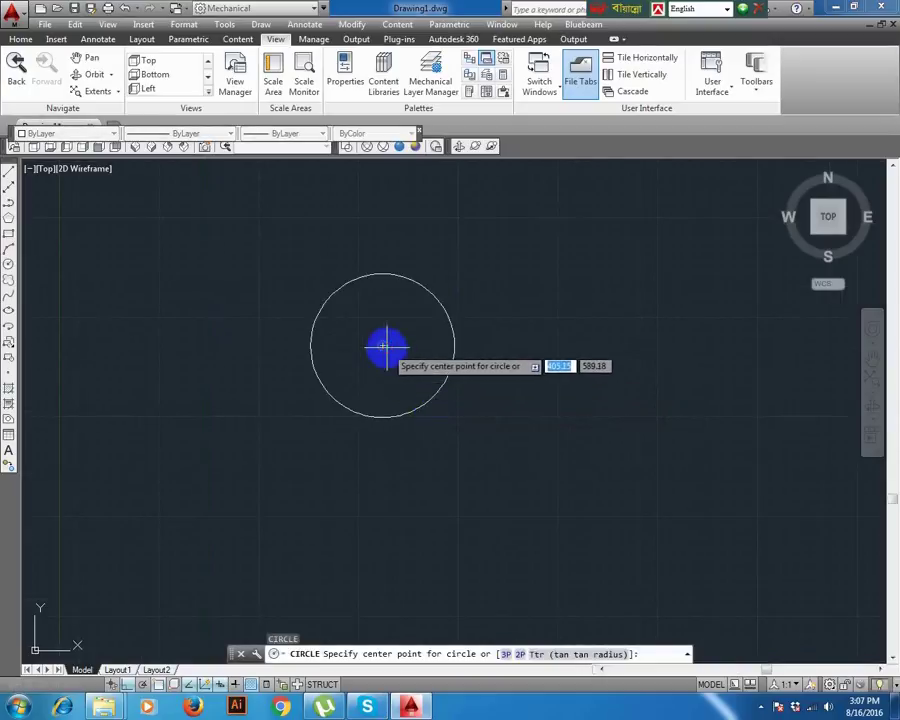
{"action": "left_click", "coordinate": [382, 346]}
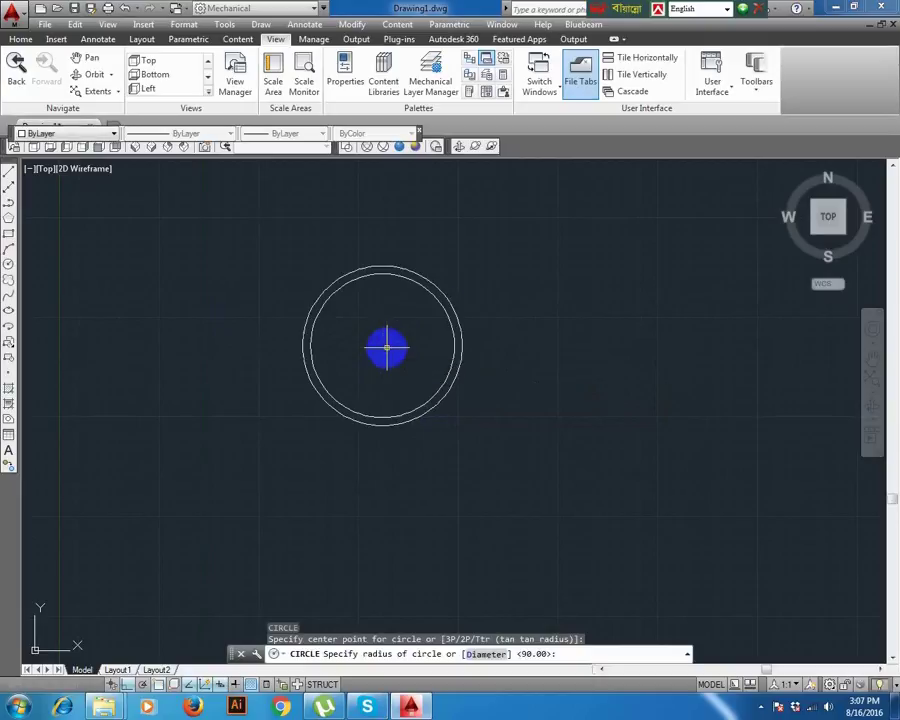
{"action": "type", "text": "100"}
{"action": "key", "text": "Return"}
{"action": "key", "text": "Return"}
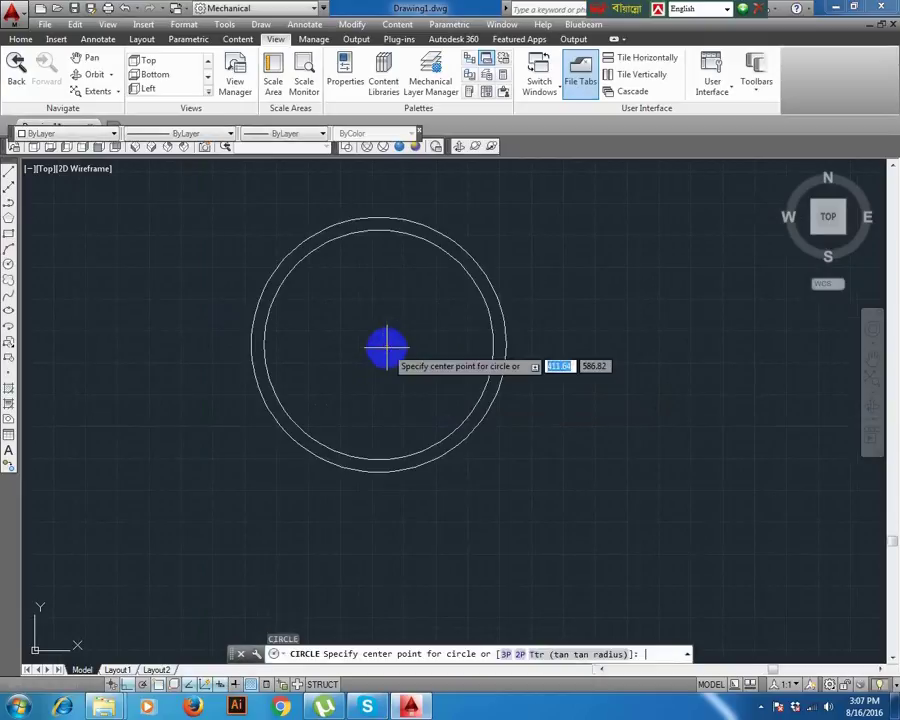
{"action": "left_click", "coordinate": [379, 346]}
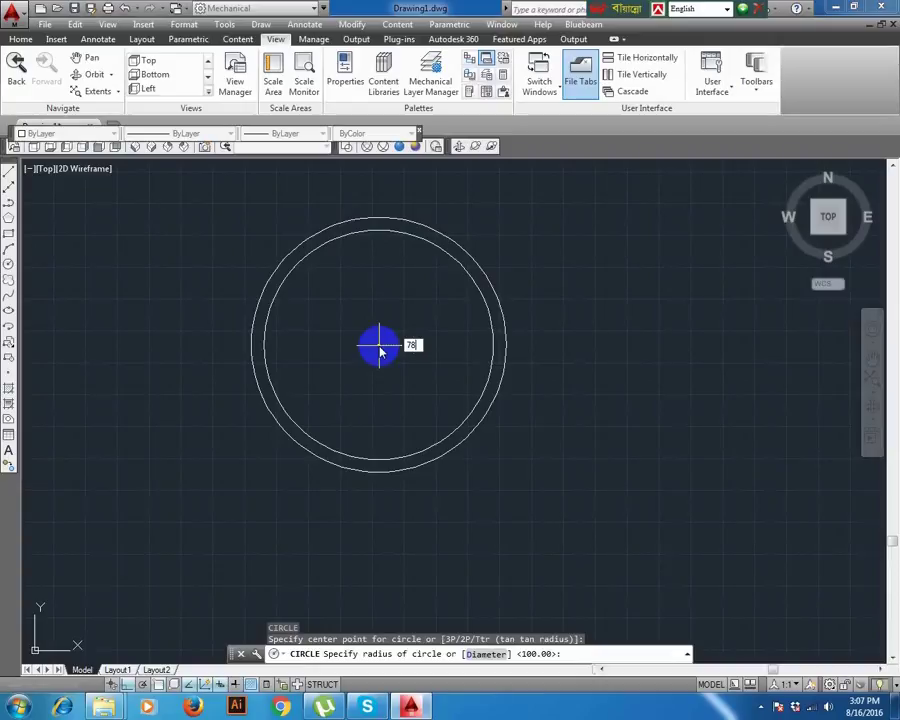
{"action": "type", "text": "78.78"}
{"action": "key", "text": "Return"}
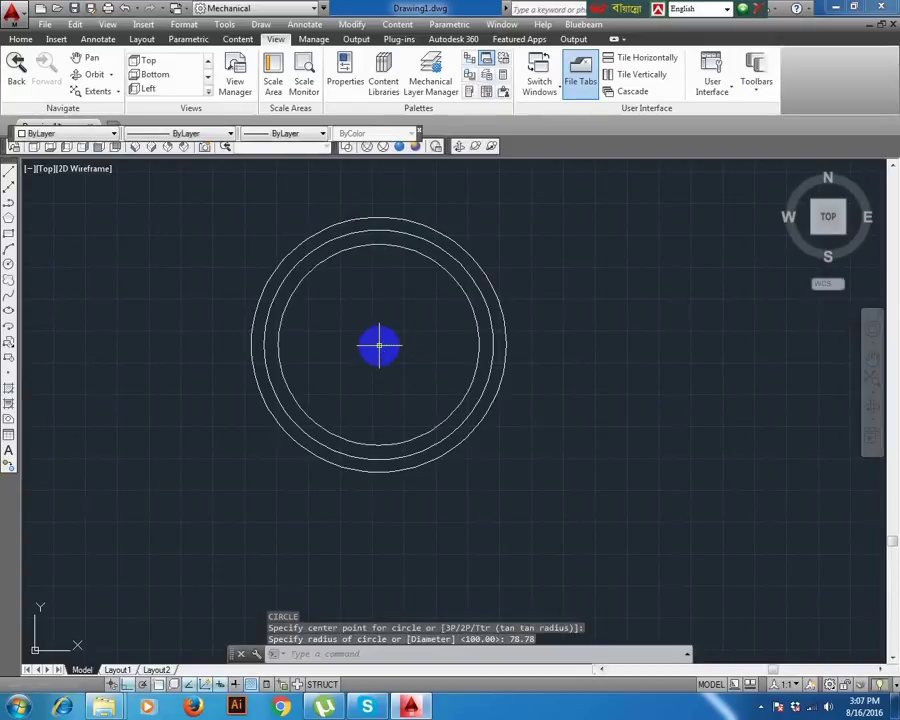
Start an offset with a distance of 1.25
{"action": "type", "text": "o"}
{"action": "key", "text": "Return"}
{"action": "type", "text": "1.25"}
{"action": "key", "text": "Return"}
Offset the root circle 1.25 outward to form the clearance circle
{"action": "scroll", "coordinate": [385, 260], "scroll_direction": "up", "scroll_amount": 5}
{"action": "left_click", "coordinate": [389, 263]}
{"action": "left_click", "coordinate": [394, 239]}
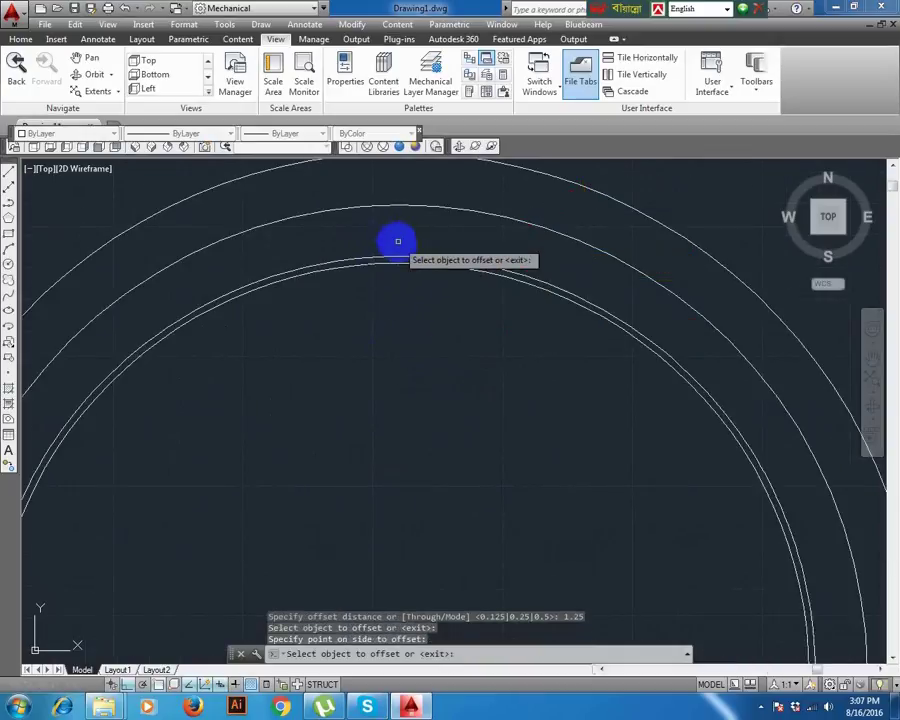
{"action": "scroll", "coordinate": [398, 258], "scroll_direction": "down", "scroll_amount": 5}
{"action": "key", "text": "Return"}
{"action": "scroll", "coordinate": [416, 292], "scroll_direction": "down", "scroll_amount": 2}
{"action": "scroll", "coordinate": [418, 295], "scroll_direction": "up", "scroll_amount": 2}
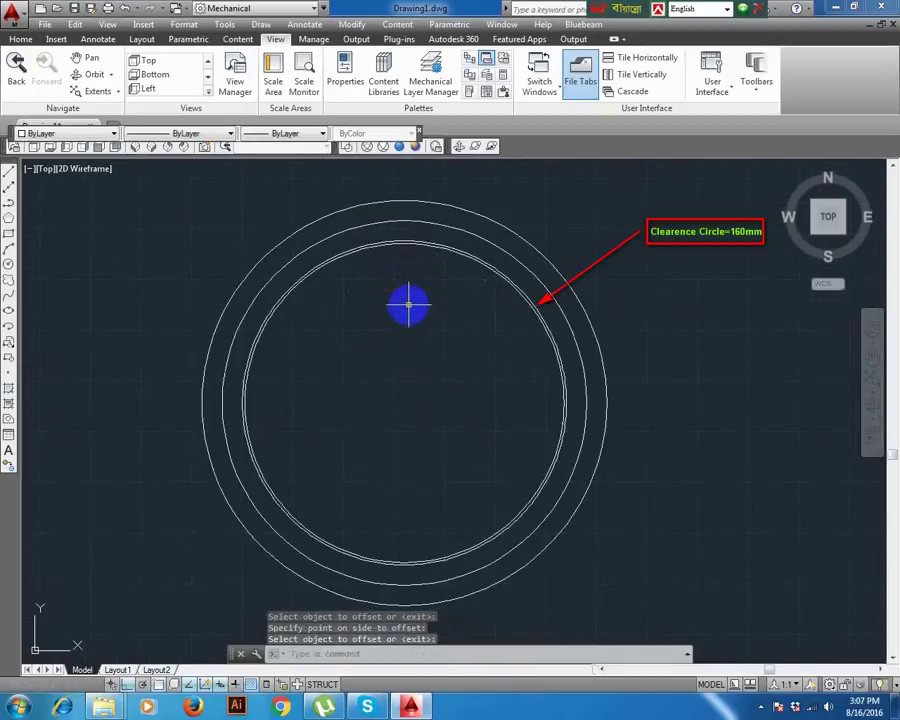
Draw a horizontal line from the pitch circle's top and rotate it 20° about that point
{"action": "left_click", "coordinate": [8, 175]}
{"action": "left_click", "coordinate": [402, 218]}
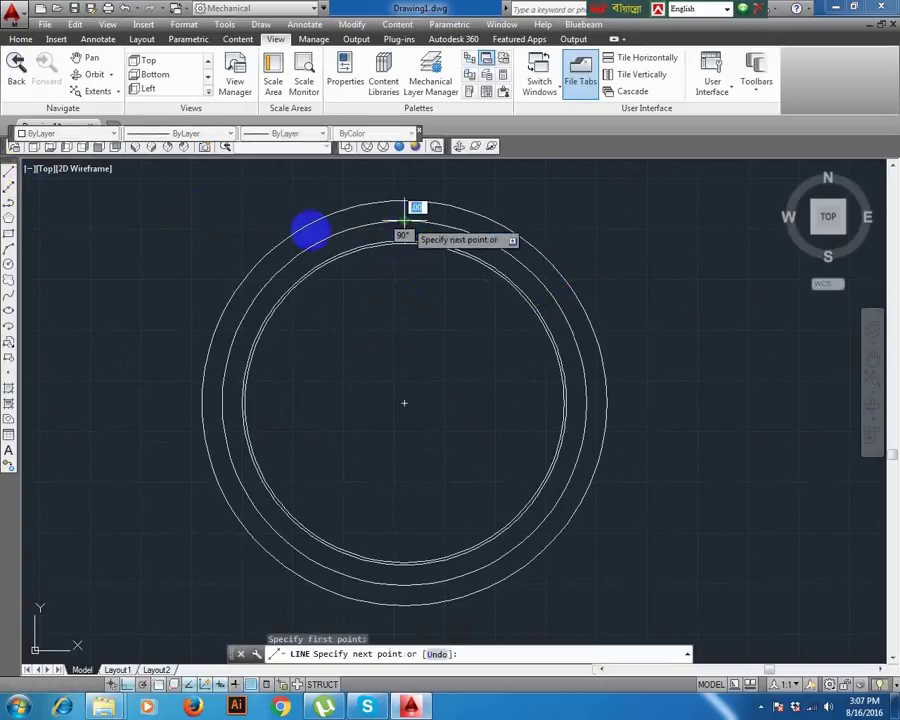
{"action": "left_click", "coordinate": [192, 226]}
{"action": "right_click", "coordinate": [193, 228]}
{"action": "left_click", "coordinate": [214, 238]}
{"action": "type", "text": "RO"}
{"action": "key", "text": "Return"}
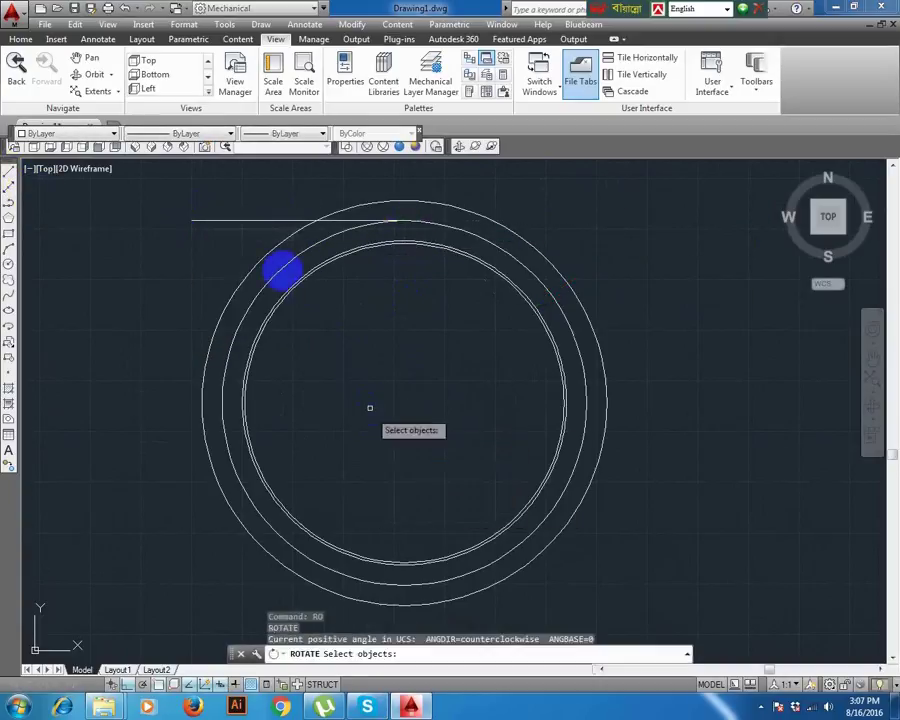
{"action": "left_click", "coordinate": [252, 219]}
{"action": "key", "text": "Return"}
{"action": "left_click", "coordinate": [401, 219]}
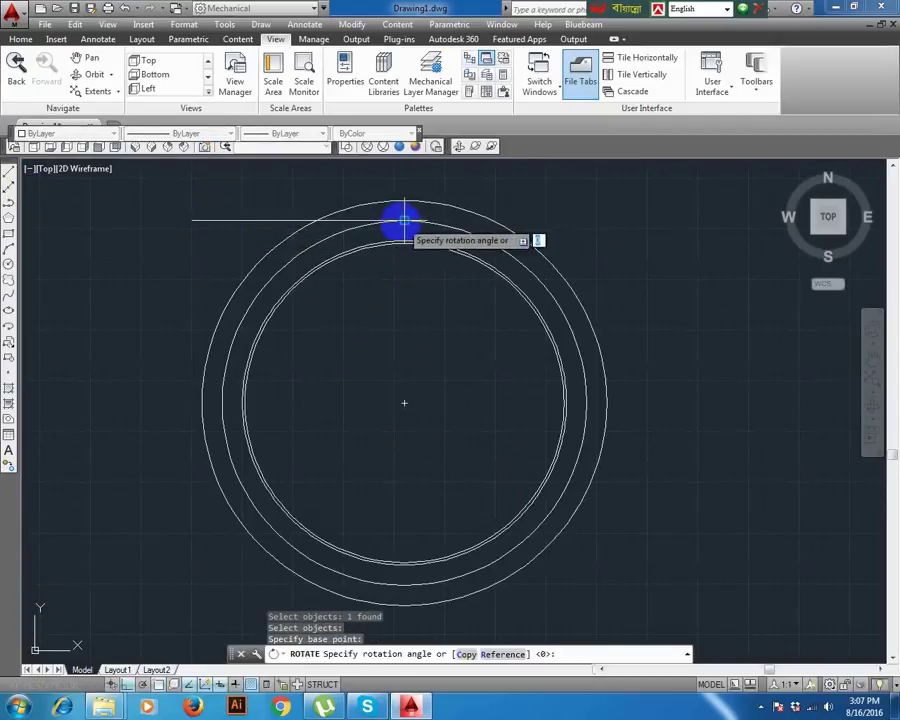
{"action": "type", "text": "20"}
{"action": "key", "text": "Return"}
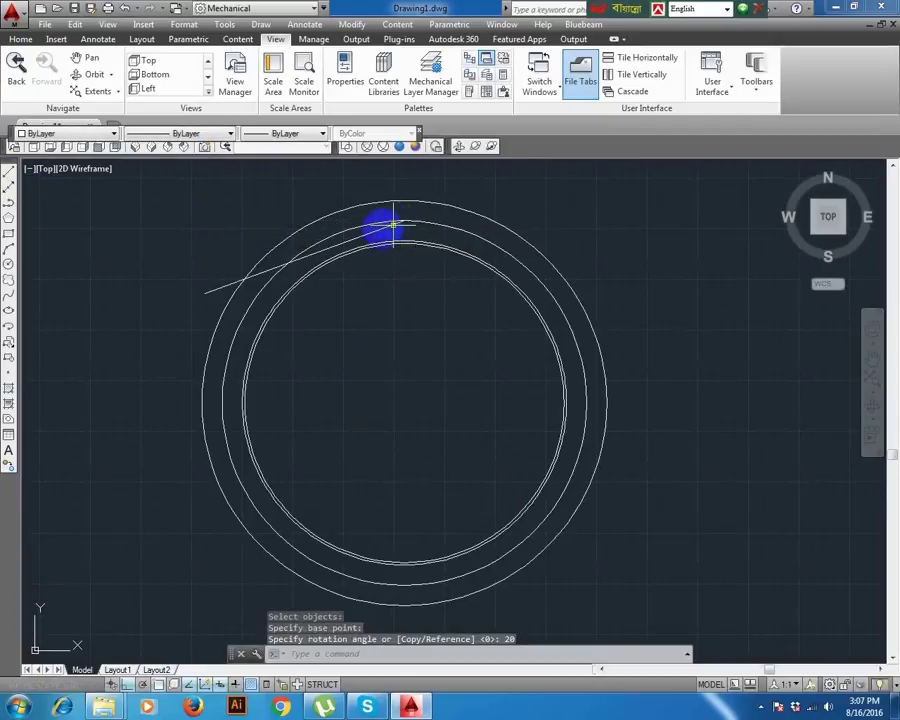
Draw the base circle from the gear centre, tangent to the pressure-angle line
{"action": "left_click", "coordinate": [9, 267]}
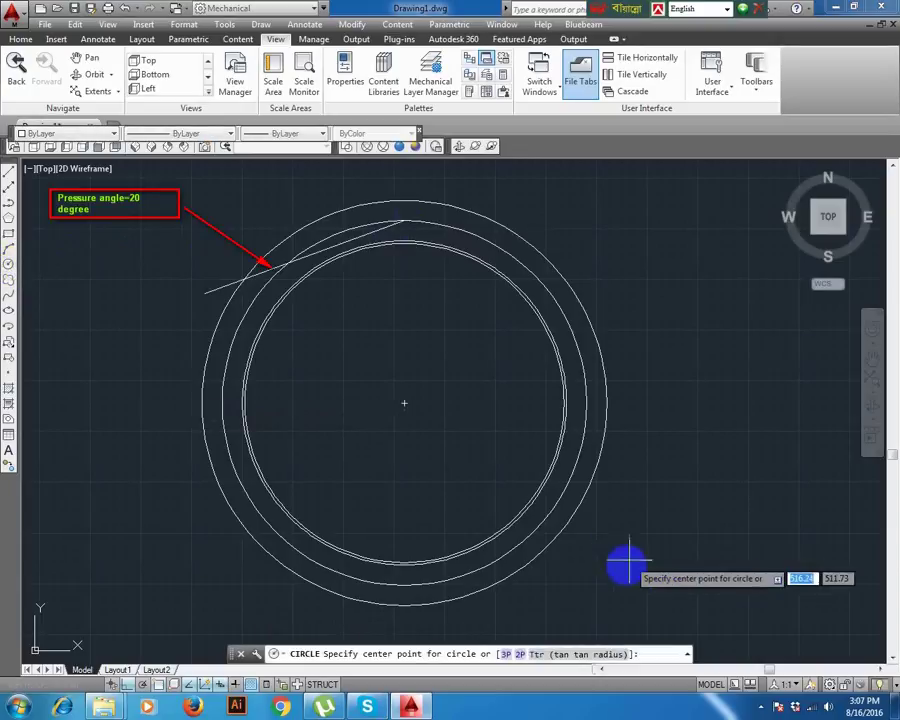
{"action": "left_click", "coordinate": [404, 403]}
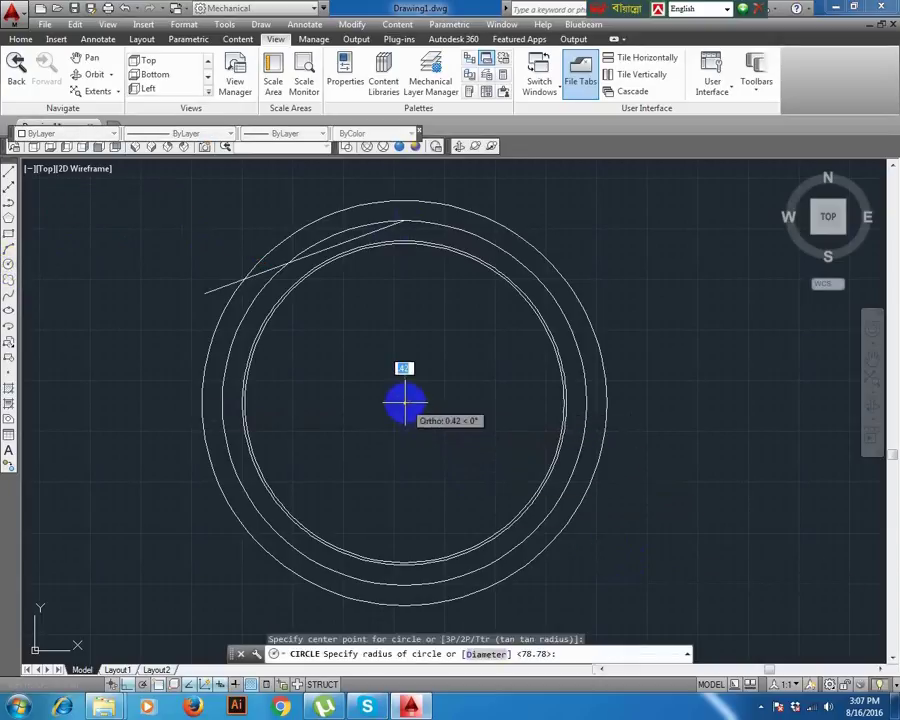
{"action": "right_click", "coordinate": [404, 403], "text": "shift"}
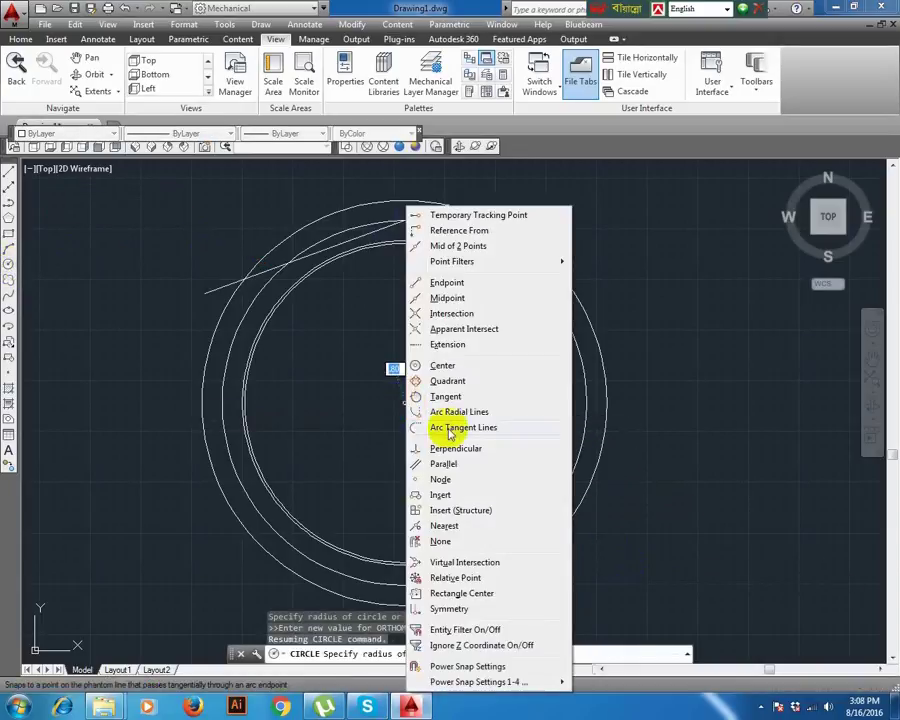
{"action": "left_click", "coordinate": [430, 396]}
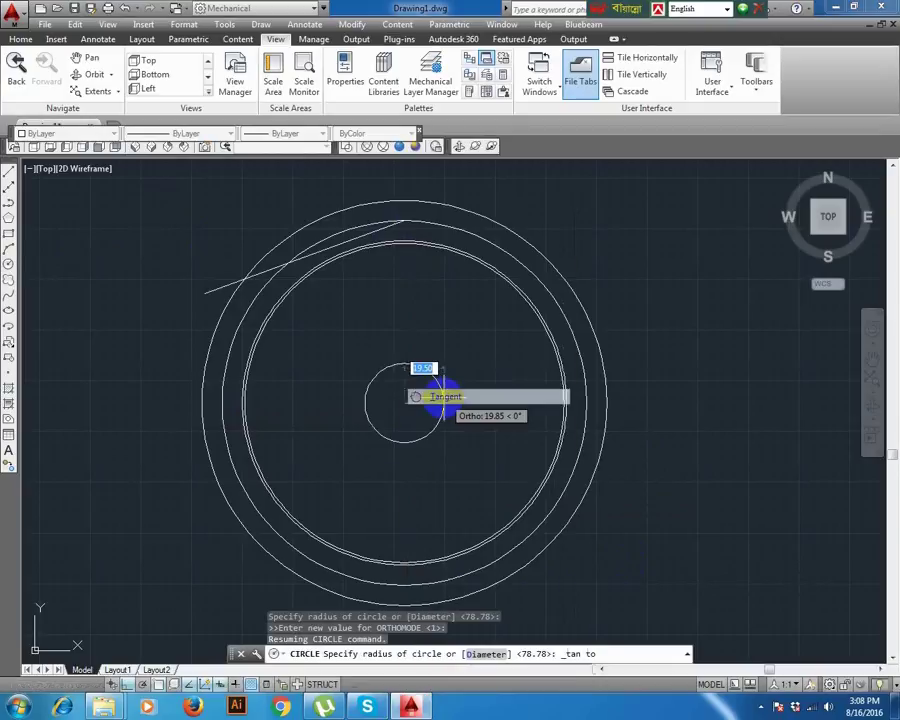
{"action": "left_click", "coordinate": [338, 244]}
{"action": "middle_click_drag", "start_coordinate": [375, 289], "coordinate": [358, 331]}
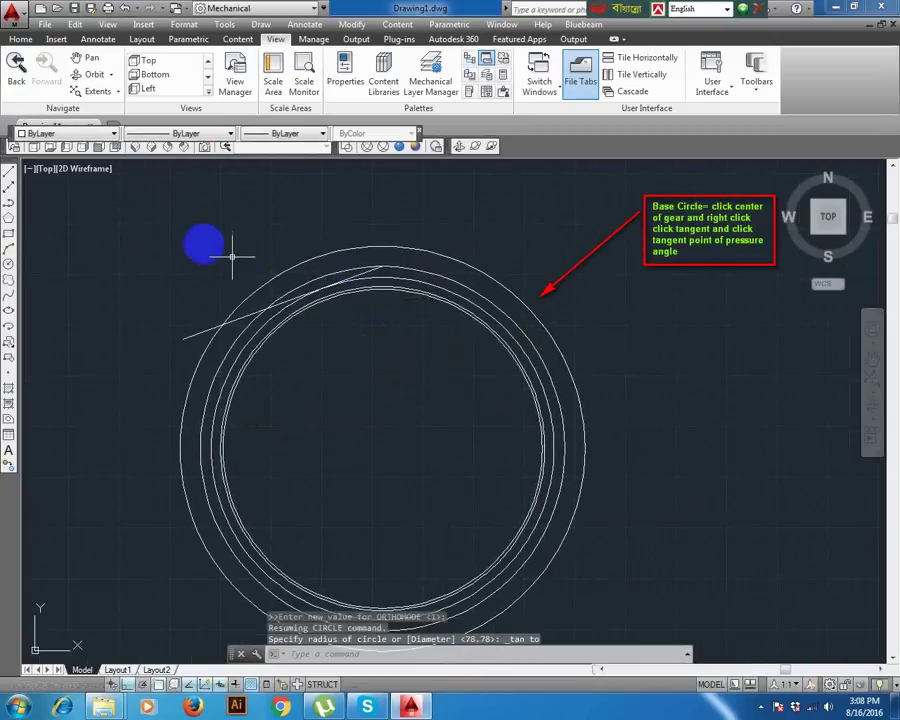
{"action": "left_click", "coordinate": [115, 133]}
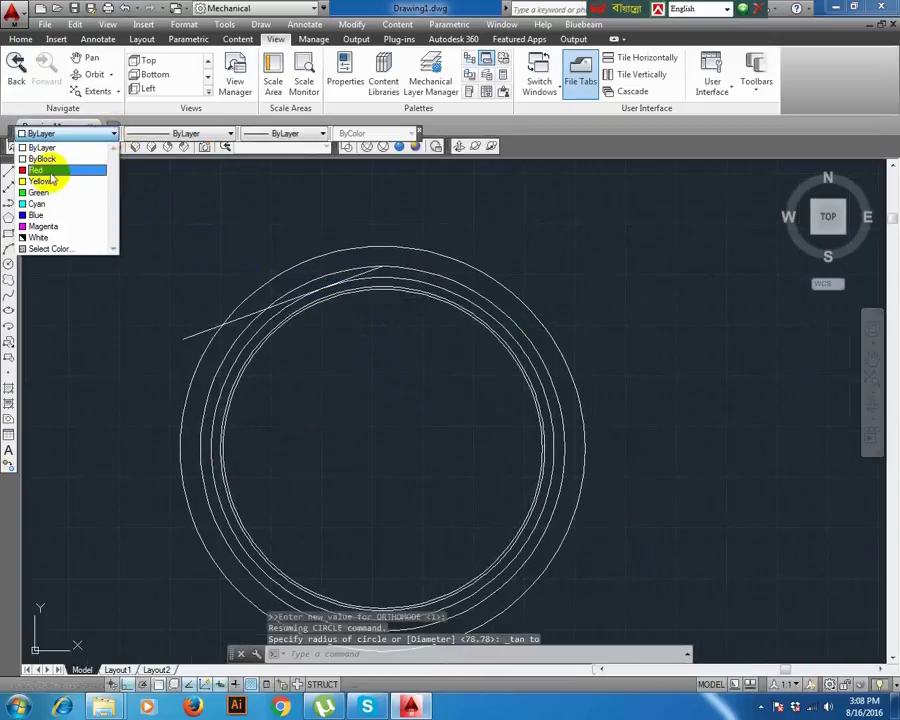
In red, draw an arc from the pitch circle's top about the gear centre with a 15.39 chord
{"action": "left_click", "coordinate": [62, 169]}
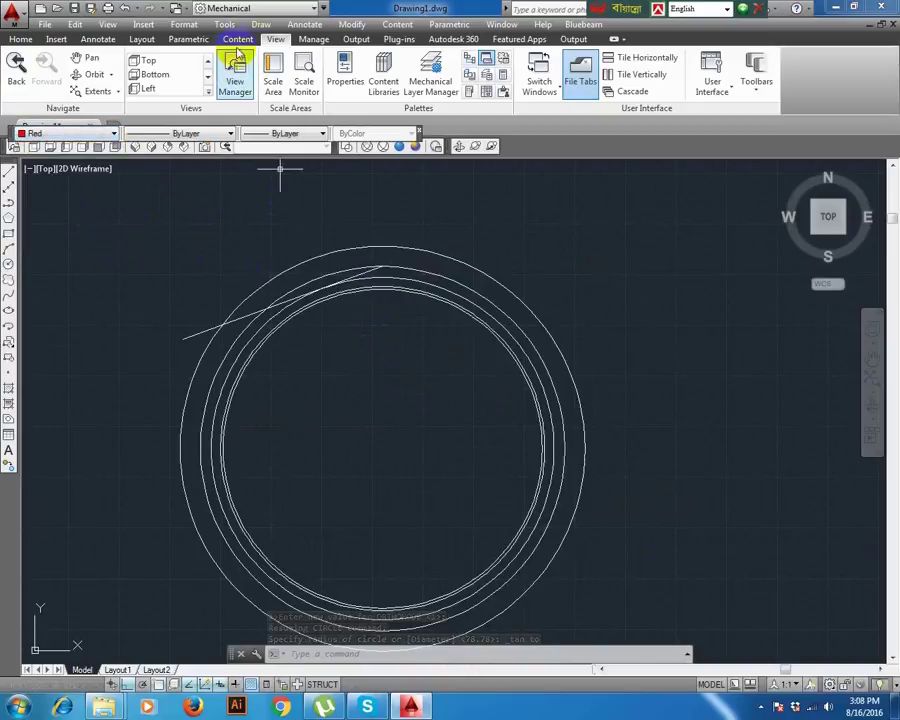
{"action": "left_click", "coordinate": [260, 24]}
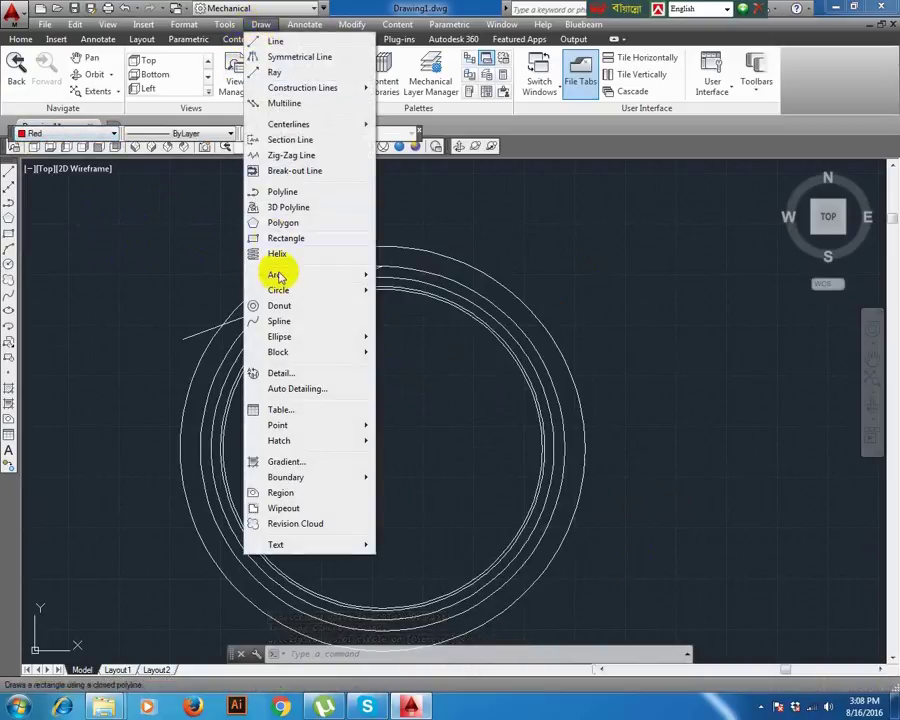
{"action": "mouse_move", "coordinate": [295, 292]}
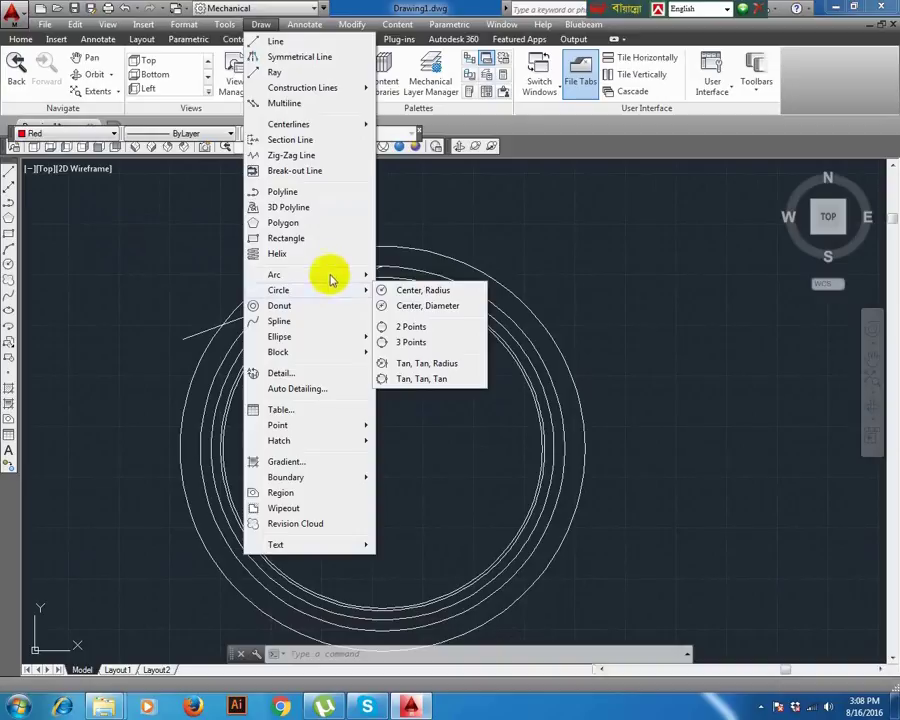
{"action": "mouse_move", "coordinate": [330, 275]}
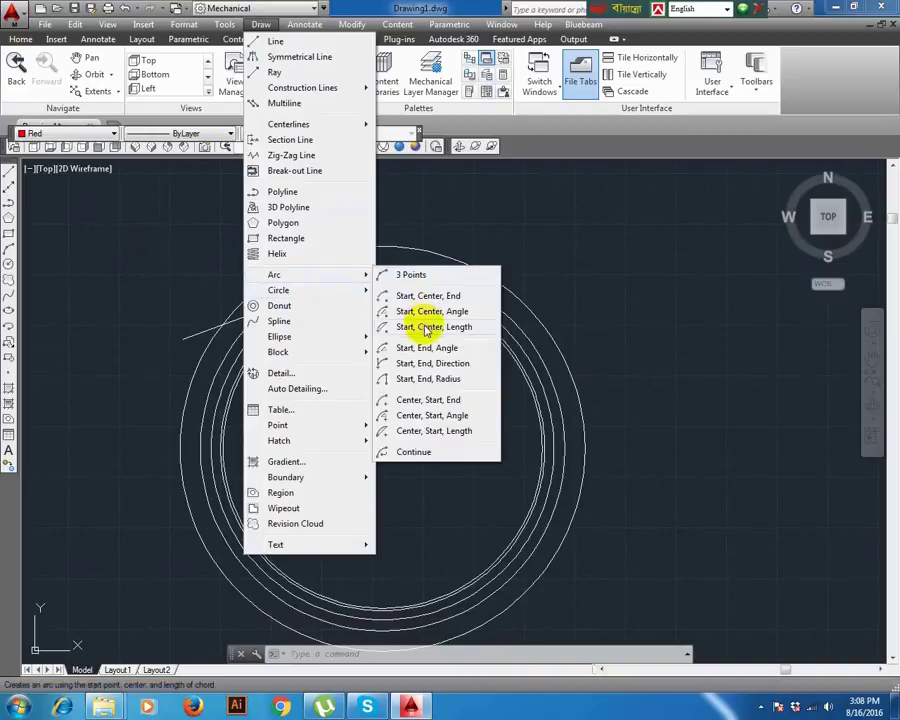
{"action": "left_click", "coordinate": [427, 327]}
{"action": "left_click", "coordinate": [382, 263]}
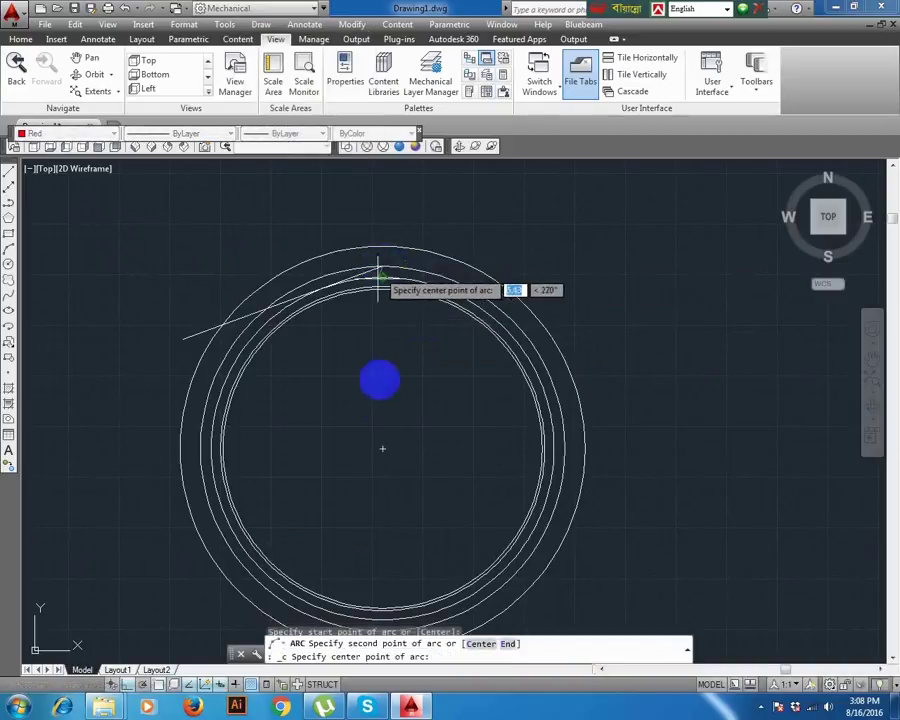
{"action": "left_click", "coordinate": [382, 447]}
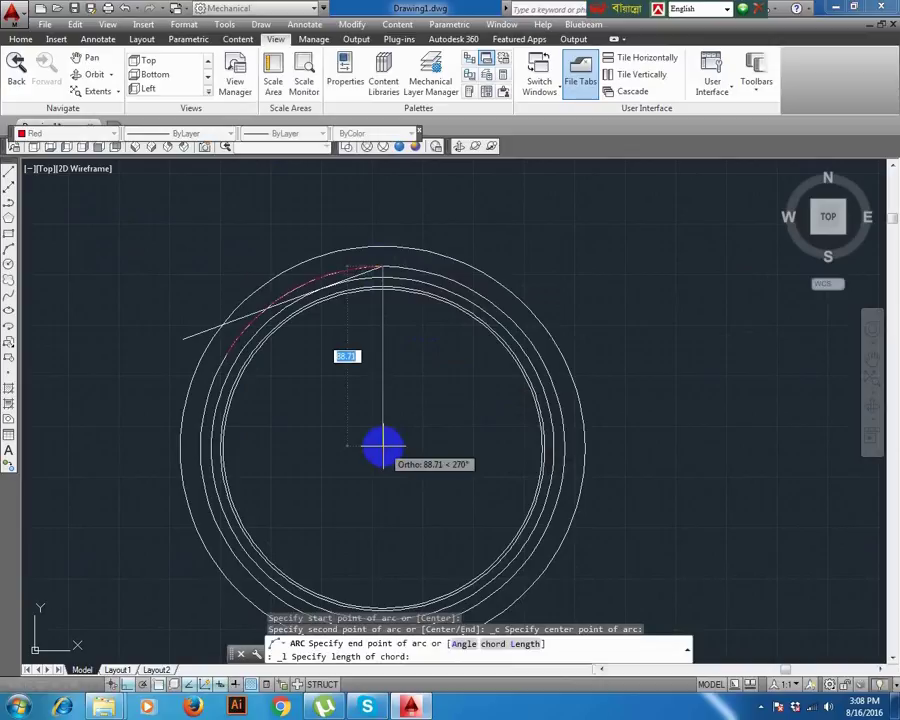
{"action": "type", "text": "15.39"}
{"action": "key", "text": "Return"}
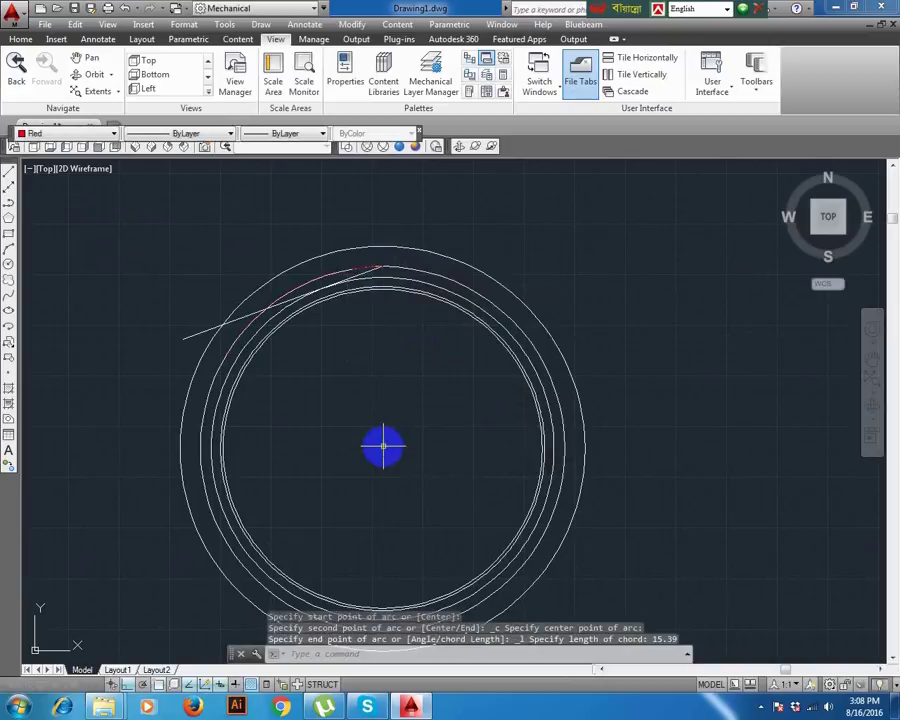
Start the MIRROR command with the alias MI
{"action": "scroll", "coordinate": [378, 261], "scroll_direction": "up", "scroll_amount": 3}
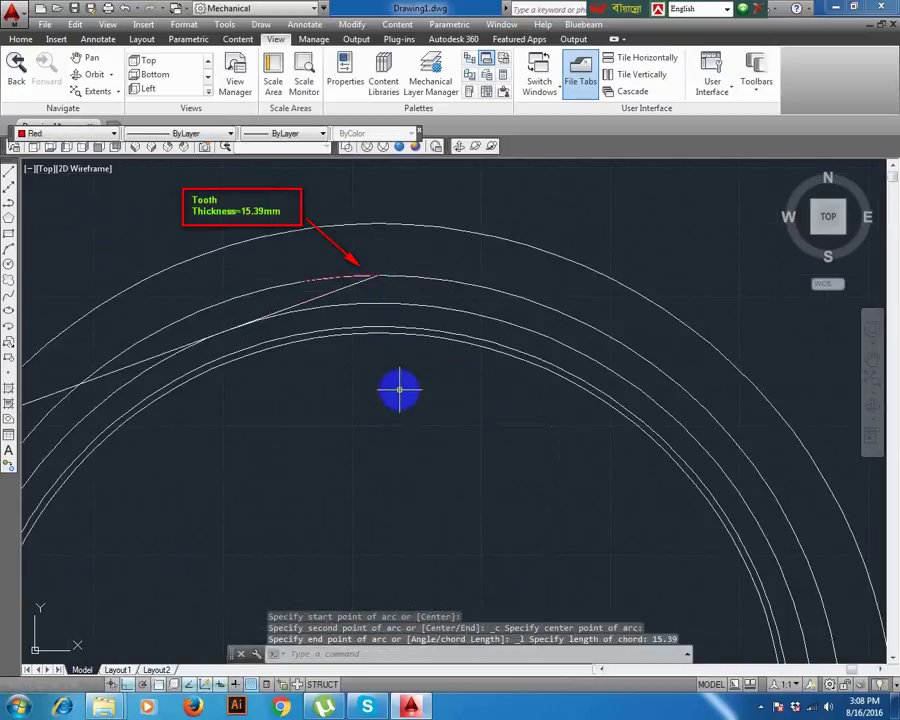
{"action": "type", "text": "mi"}
{"action": "key", "text": "Return"}
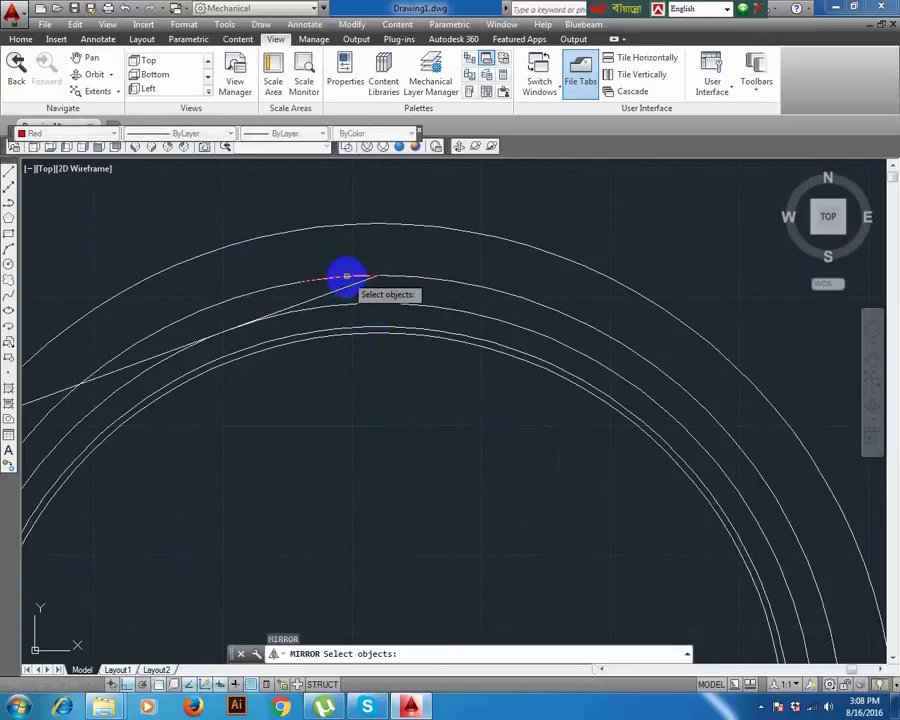
Mirror the red arc about a vertical line through the gear centre, keeping the original
{"action": "key", "text": "Return"}
{"action": "left_click", "coordinate": [377, 275]}
{"action": "left_click", "coordinate": [372, 390]}
{"action": "key", "text": "Return"}
Begin copying the red arc from its top point, then cancel the copy
{"action": "type", "text": "ct o"}
{"action": "key", "text": "Return"}
{"action": "left_click", "coordinate": [347, 276]}
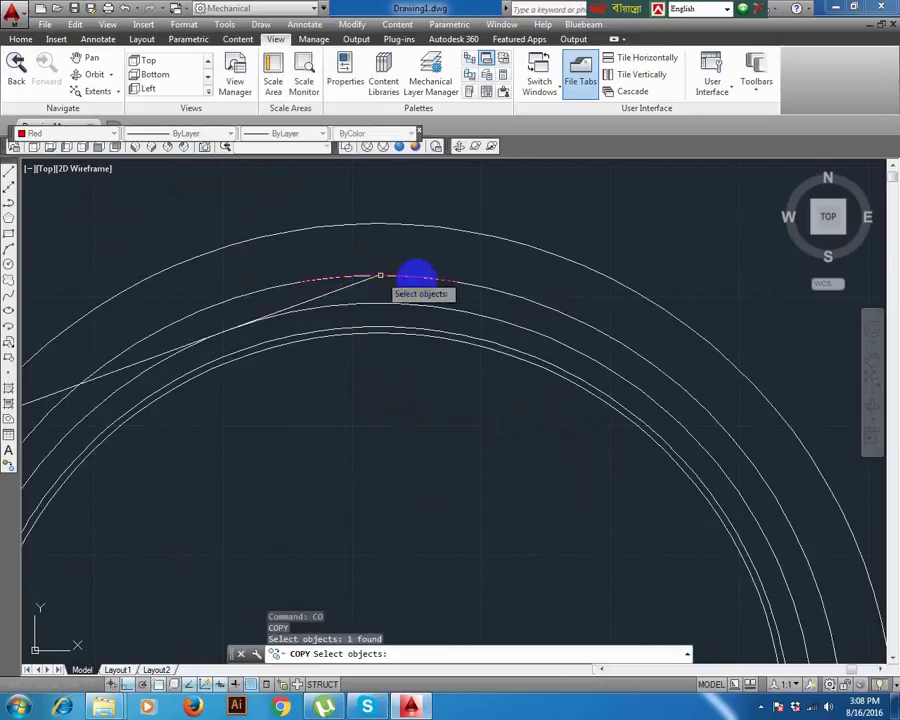
{"action": "key", "text": "Return"}
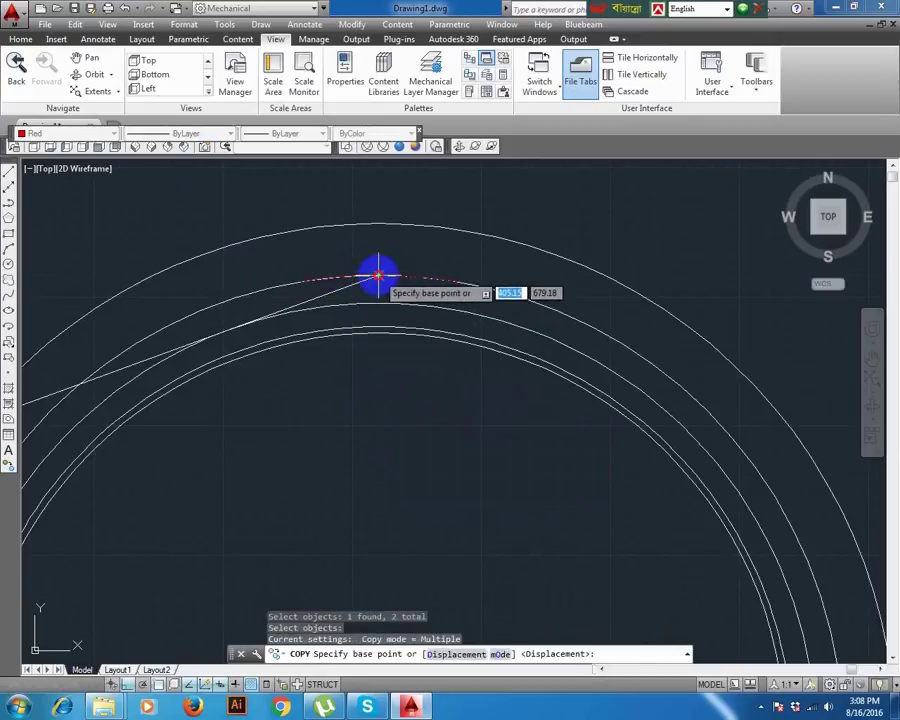
{"action": "left_click", "coordinate": [378, 275]}
{"action": "key", "text": "Escape"}
{"action": "key", "text": "Escape"}
{"action": "key", "text": "Escape"}
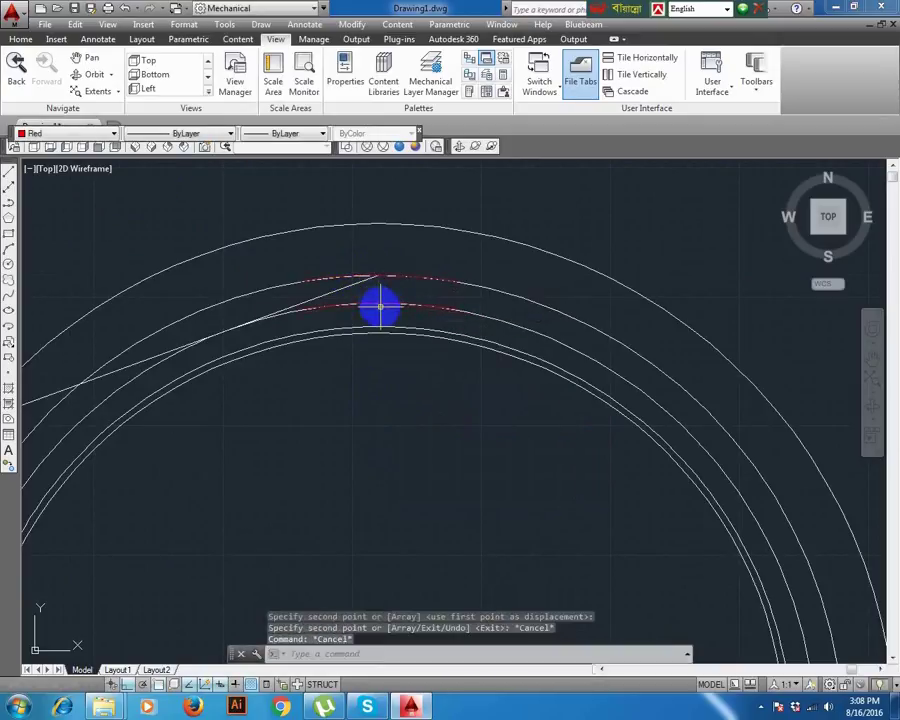
Draw two 31.14-radius construction circles centred on the tooth-thickness end points
{"action": "scroll", "coordinate": [275, 303], "scroll_direction": "down", "scroll_amount": 2}
{"action": "left_click", "coordinate": [8, 265]}
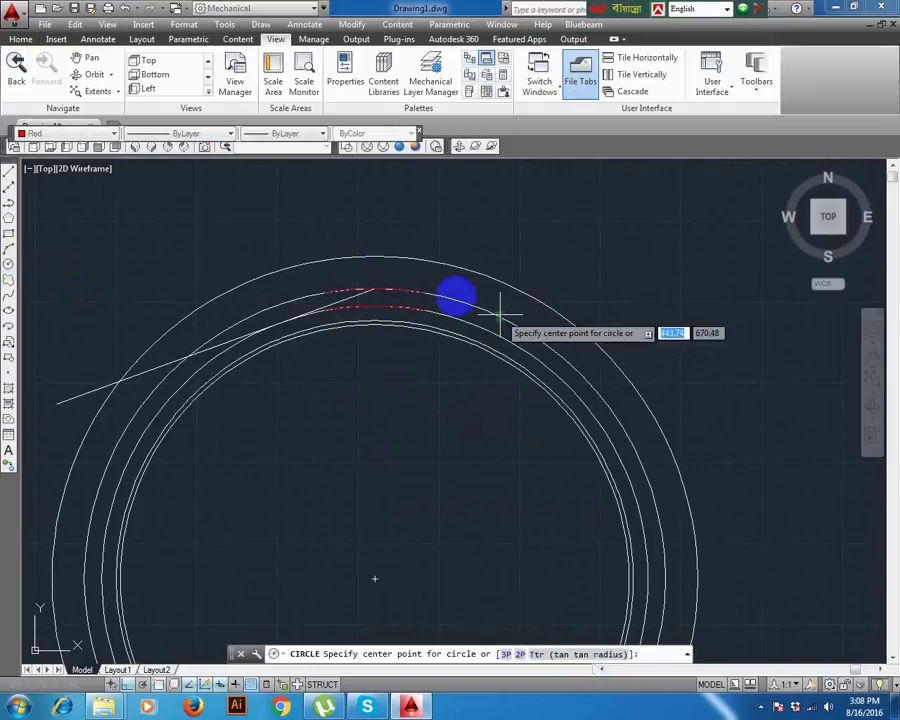
{"action": "scroll", "coordinate": [494, 300], "scroll_direction": "up", "scroll_amount": 2}
{"action": "left_click", "coordinate": [390, 321]}
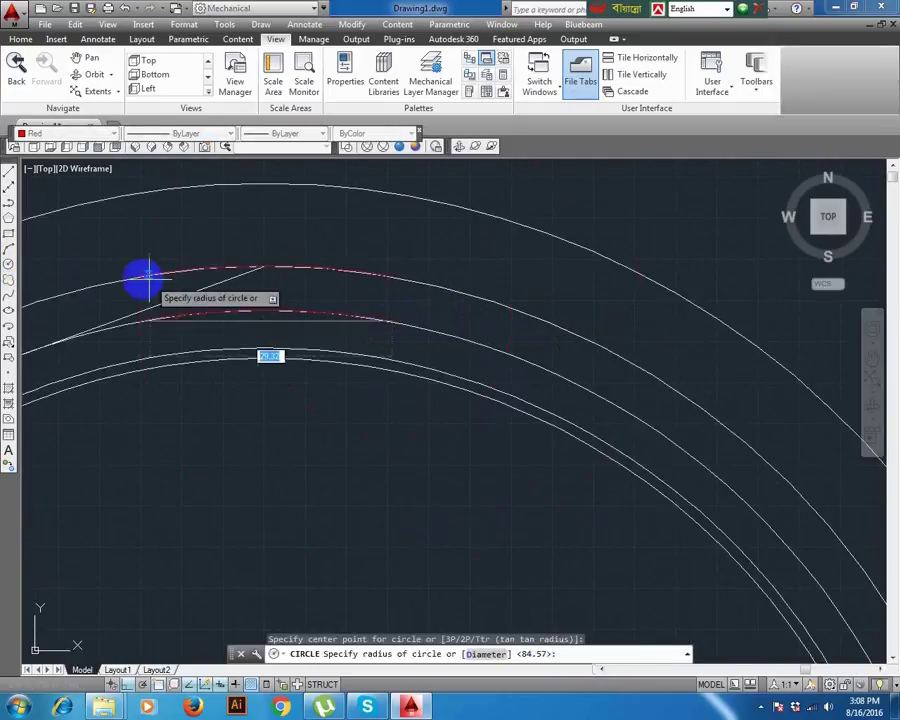
{"action": "left_click", "coordinate": [135, 275]}
{"action": "scroll", "coordinate": [231, 342], "scroll_direction": "down", "scroll_amount": 4}
{"action": "middle_click_drag", "start_coordinate": [231, 342], "coordinate": [437, 419]}
{"action": "scroll", "coordinate": [437, 419], "scroll_direction": "up", "scroll_amount": 2}
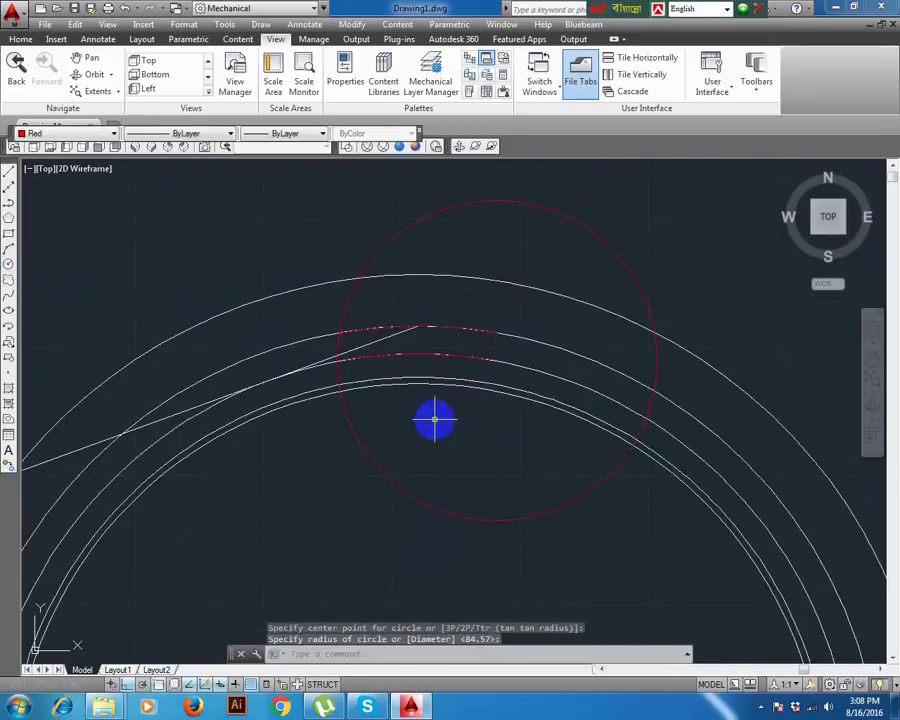
{"action": "key", "text": "Return"}
{"action": "left_click", "coordinate": [268, 379]}
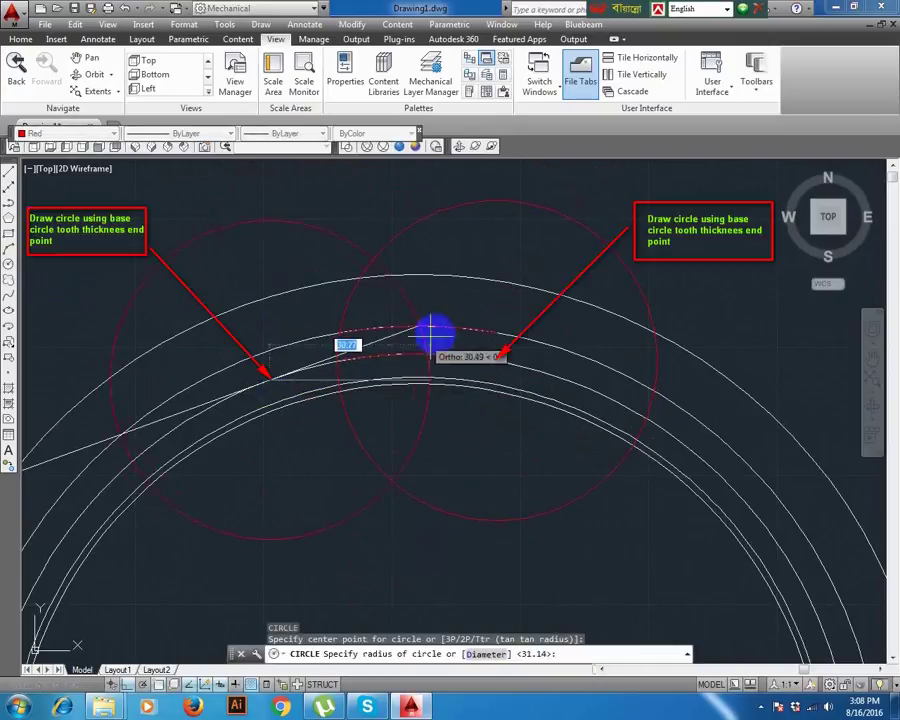
{"action": "left_click", "coordinate": [424, 388]}
{"action": "scroll", "coordinate": [450, 427], "scroll_direction": "up", "scroll_amount": 2}
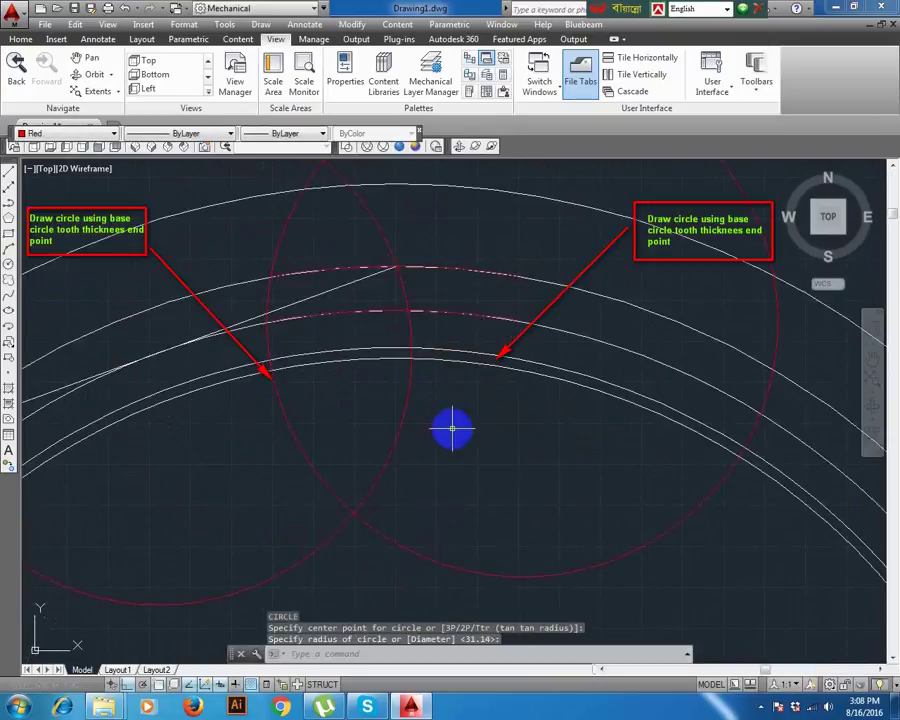
{"action": "scroll", "coordinate": [452, 428], "scroll_direction": "down", "scroll_amount": 2}
Trim the excess arc pieces around the tooth, using all geometry as cutting edges
{"action": "key", "text": "Return"}
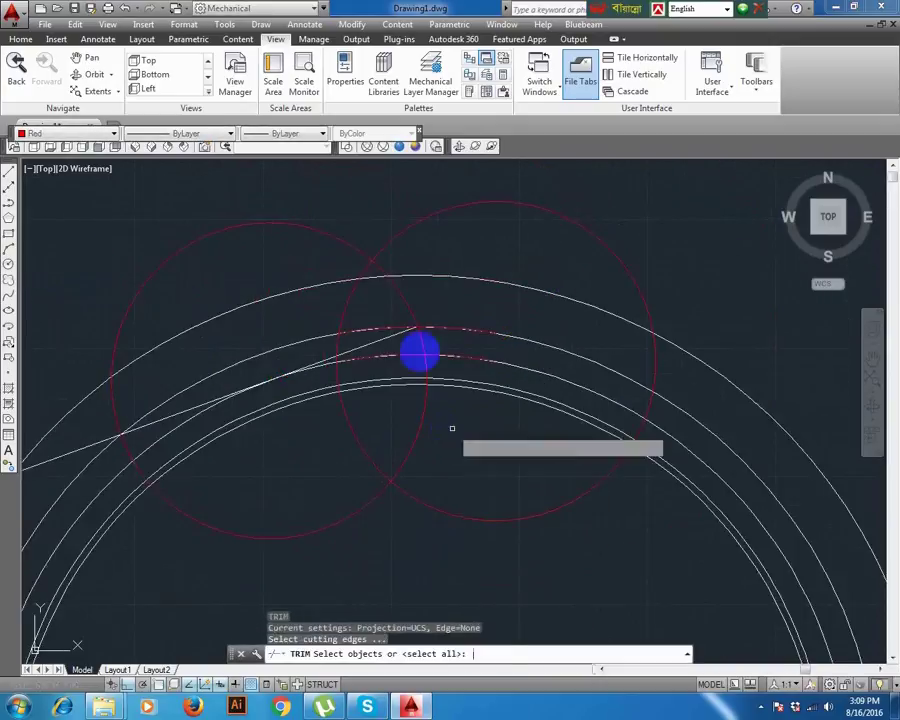
{"action": "key", "text": "Return"}
{"action": "left_click", "coordinate": [401, 272]}
{"action": "left_click", "coordinate": [352, 277]}
{"action": "left_click", "coordinate": [444, 468]}
{"action": "left_click", "coordinate": [350, 410]}
{"action": "left_click", "coordinate": [373, 389]}
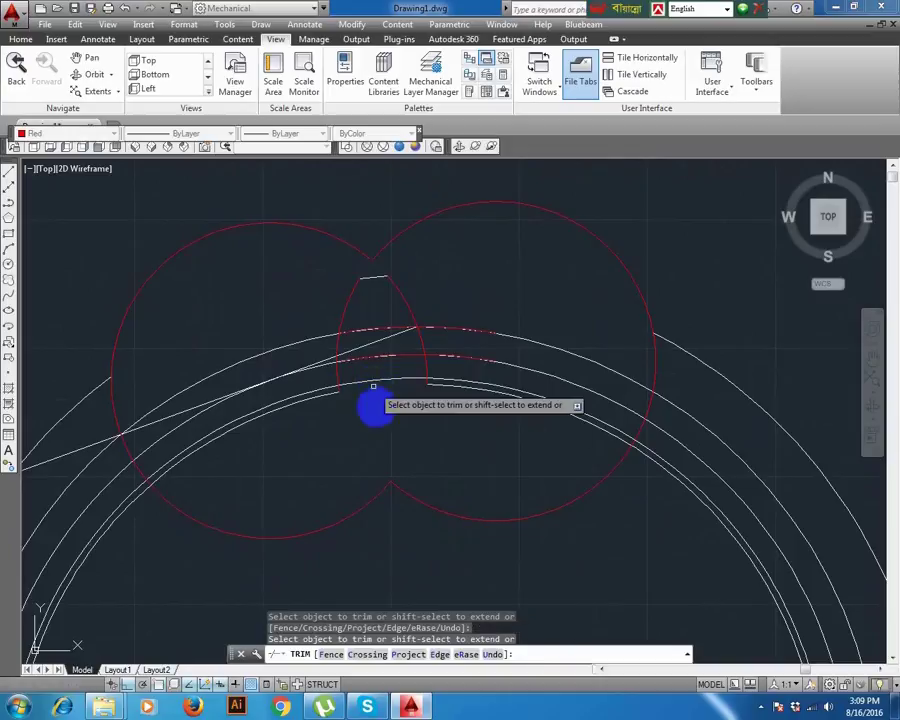
{"action": "right_click", "coordinate": [380, 414]}
{"action": "left_click", "coordinate": [398, 421]}
Erase the leftover arcs, outer circle, two short red lines and remaining red circle
{"action": "left_click", "coordinate": [394, 412]}
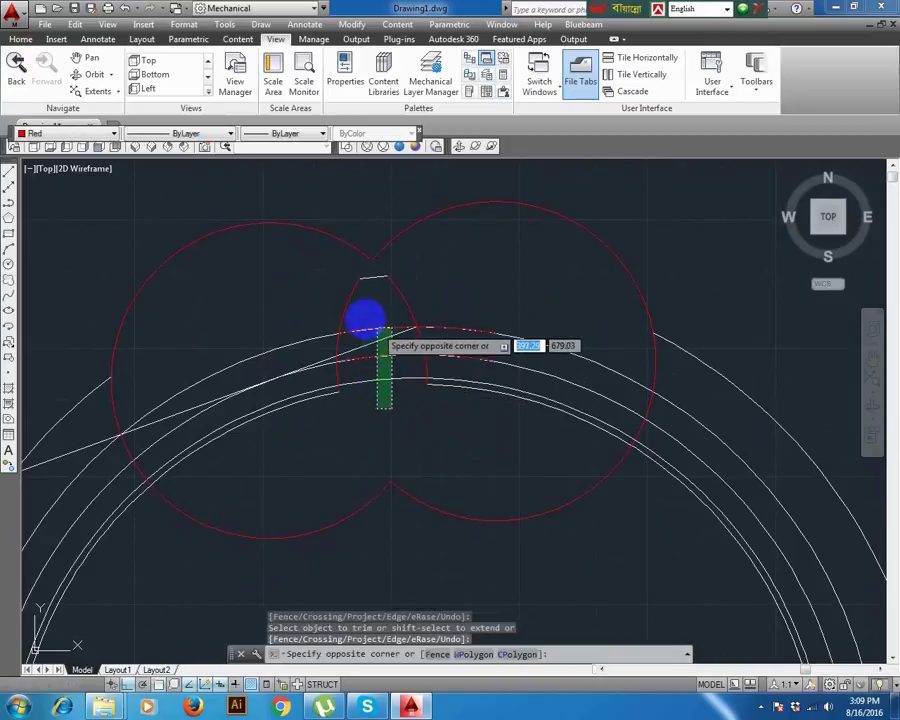
{"action": "left_click", "coordinate": [365, 318]}
{"action": "key", "text": "Delete"}
{"action": "left_click", "coordinate": [690, 296]}
{"action": "left_click", "coordinate": [631, 341]}
{"action": "key", "text": "Delete"}
{"action": "left_click", "coordinate": [506, 320]}
{"action": "left_click", "coordinate": [466, 356]}
{"action": "key", "text": "Delete"}
{"action": "left_click", "coordinate": [257, 265]}
{"action": "left_click", "coordinate": [187, 211]}
{"action": "key", "text": "Delete"}
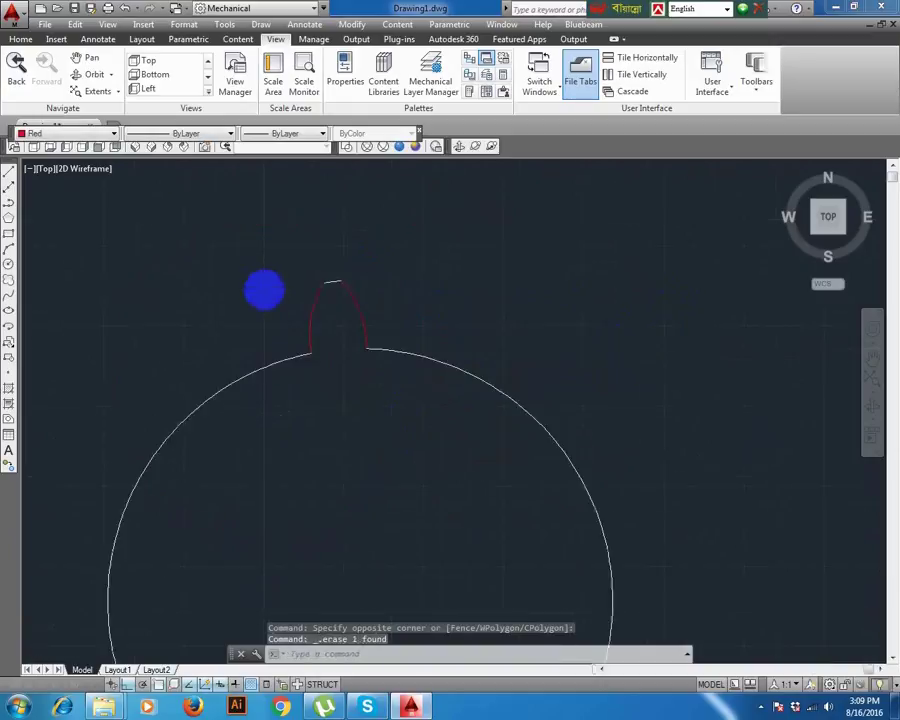
{"action": "scroll", "coordinate": [317, 347], "scroll_direction": "down", "scroll_amount": 3}
{"action": "scroll", "coordinate": [317, 350], "scroll_direction": "up", "scroll_amount": 3}
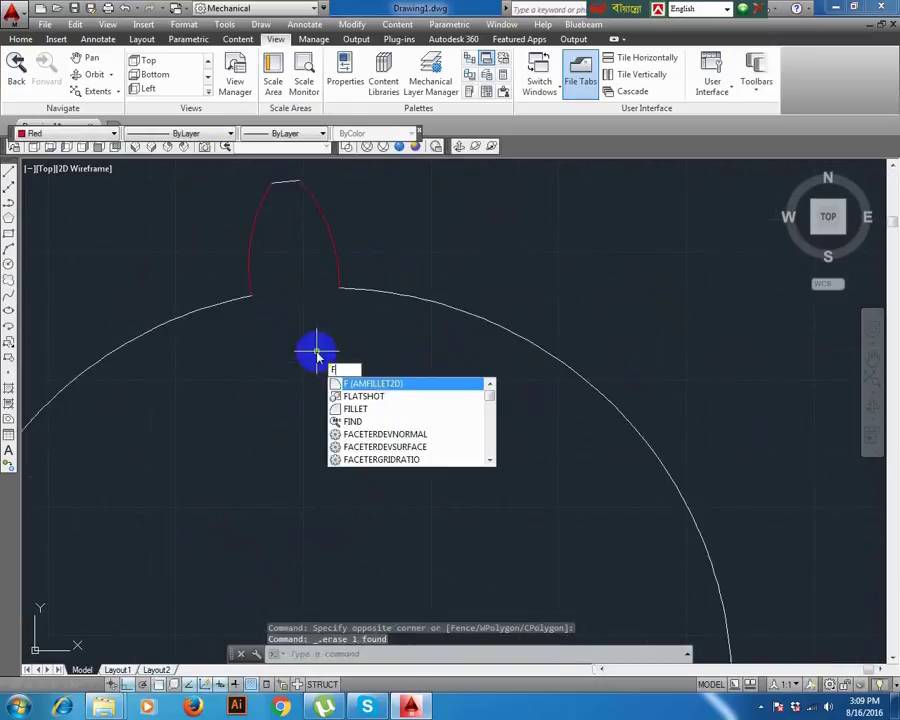
Fillet the left and right tooth root corners against the circle with radius 1.25
{"action": "key", "text": "Down"}
{"action": "key", "text": "Down"}
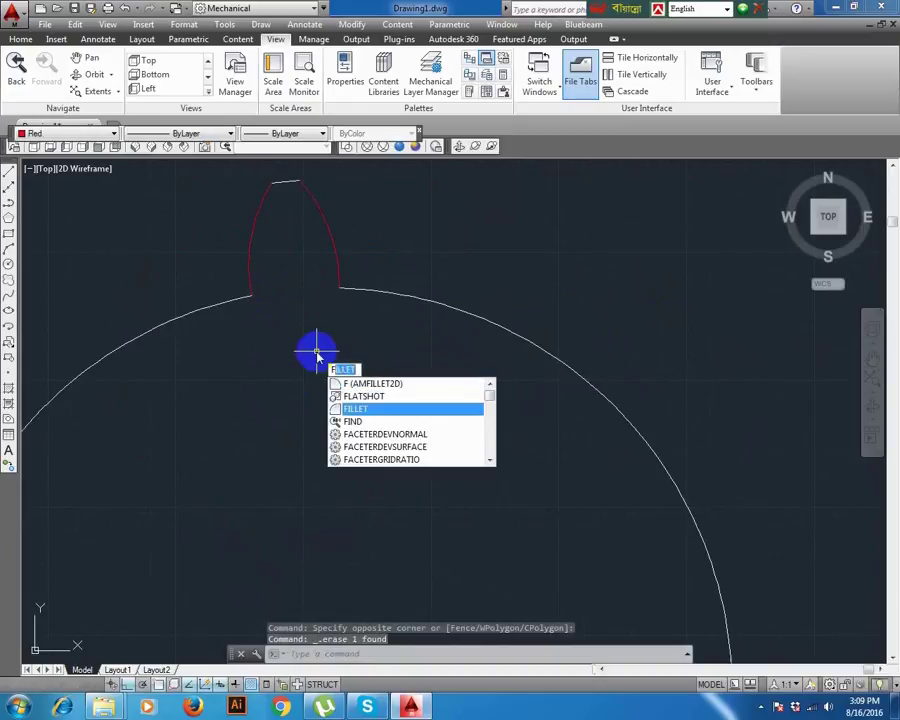
{"action": "key", "text": "Return"}
{"action": "key", "text": "Return"}
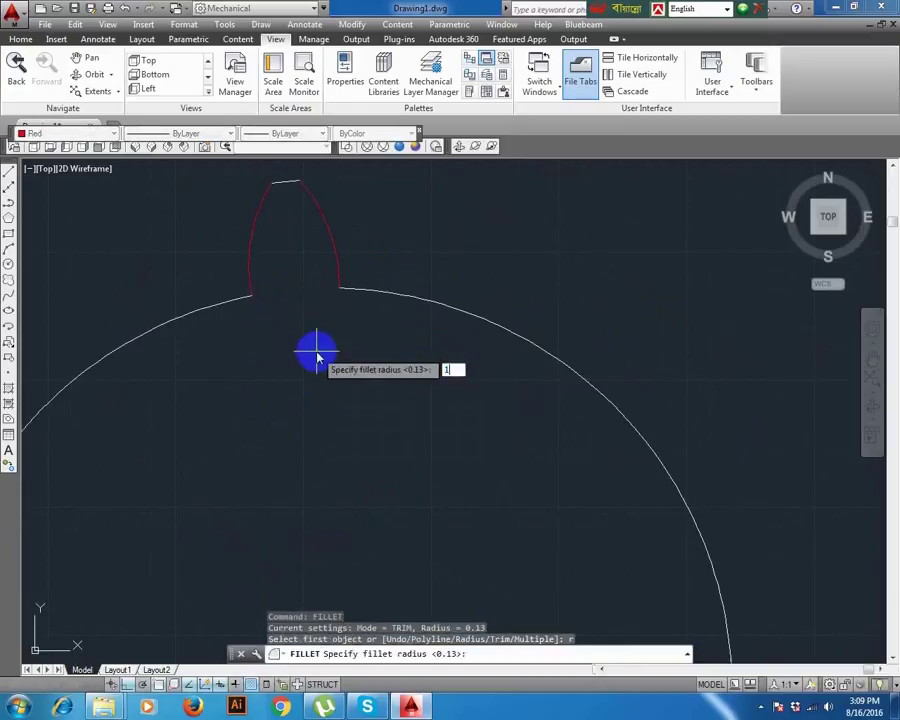
{"action": "type", "text": "1.25"}
{"action": "key", "text": "Return"}
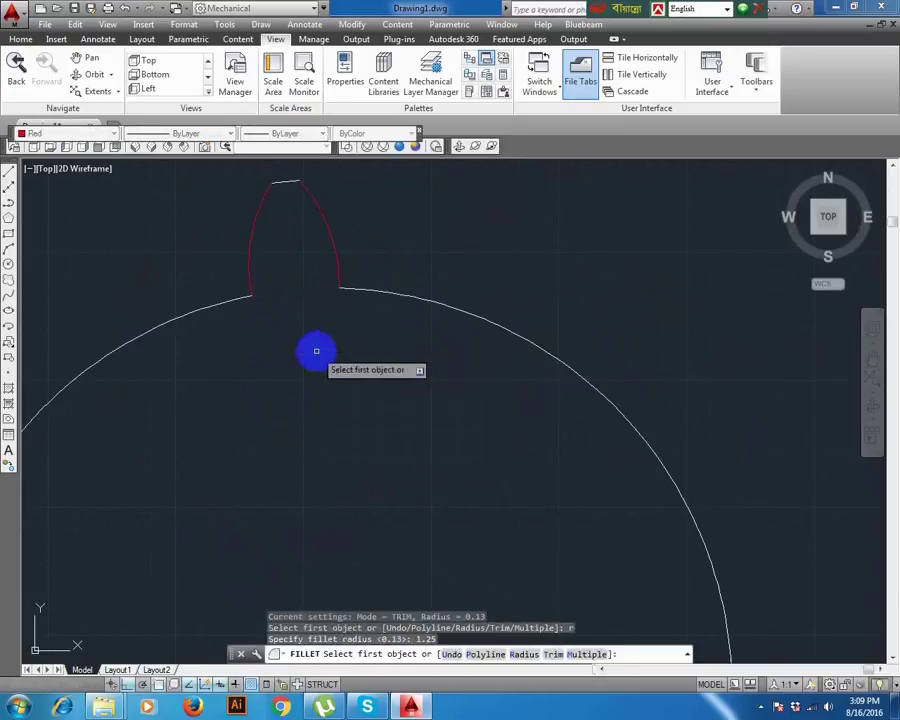
{"action": "left_click", "coordinate": [249, 283]}
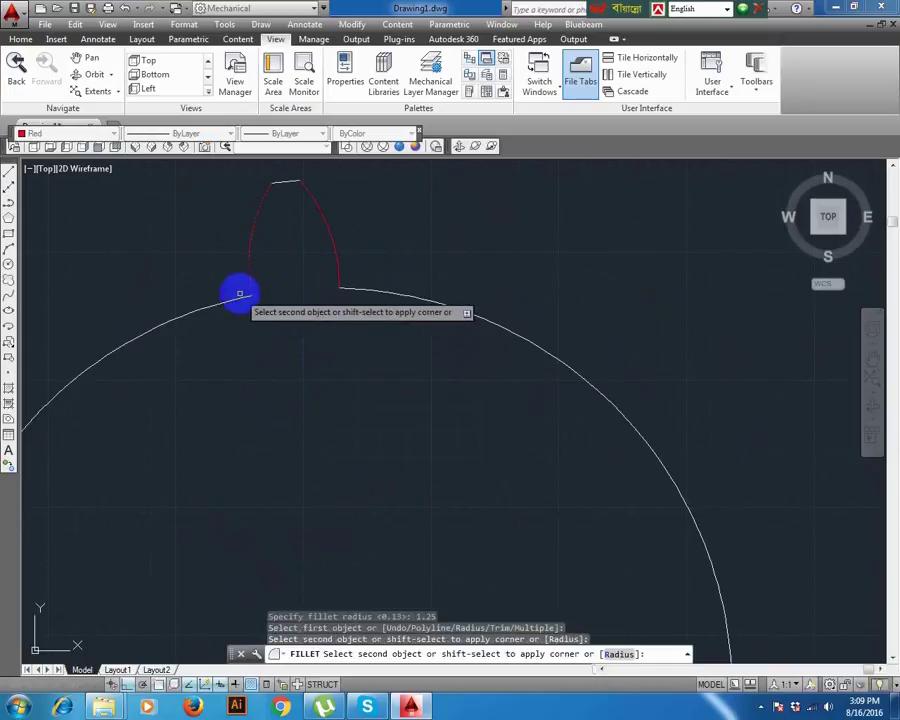
{"action": "left_click", "coordinate": [241, 298]}
{"action": "key", "text": "Return"}
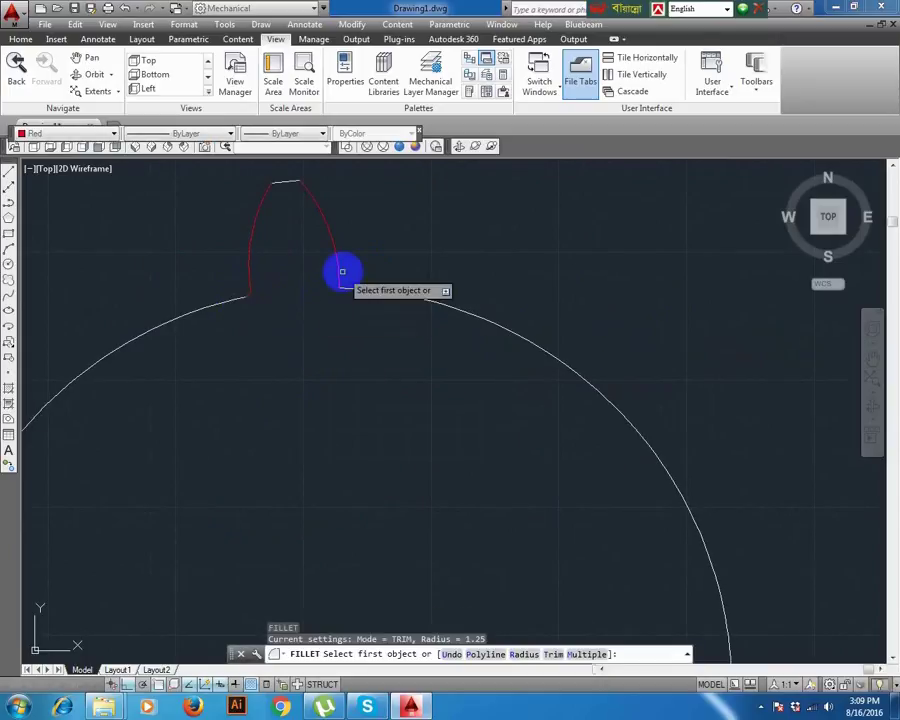
{"action": "left_click", "coordinate": [338, 272]}
{"action": "left_click", "coordinate": [346, 287]}
{"action": "scroll", "coordinate": [368, 372], "scroll_direction": "down", "scroll_amount": 4}
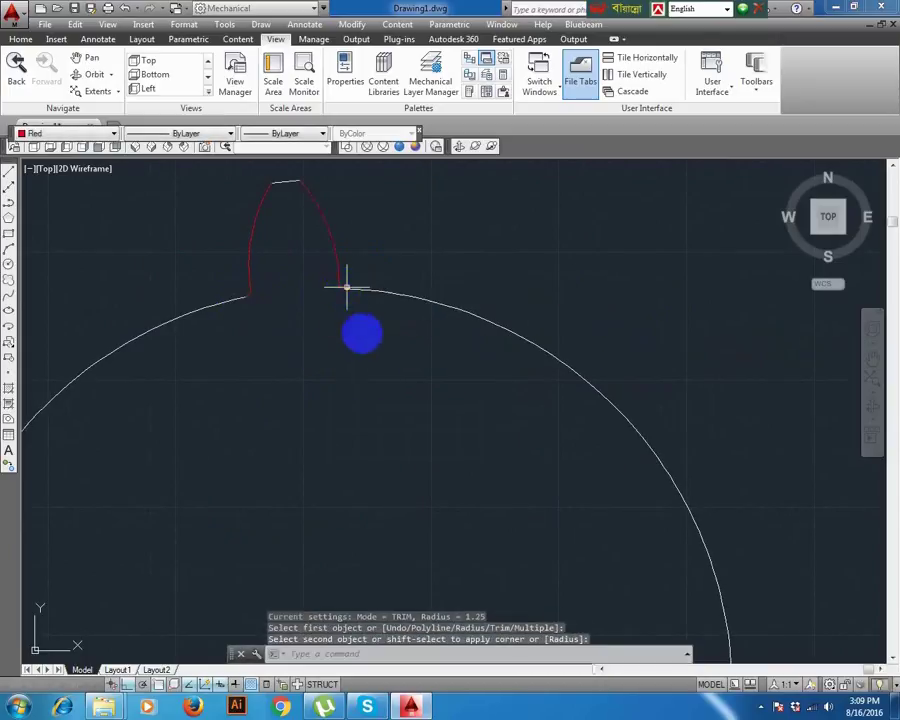
{"action": "scroll", "coordinate": [385, 331], "scroll_direction": "up", "scroll_amount": 5}
{"action": "scroll", "coordinate": [380, 330], "scroll_direction": "down", "scroll_amount": 7}
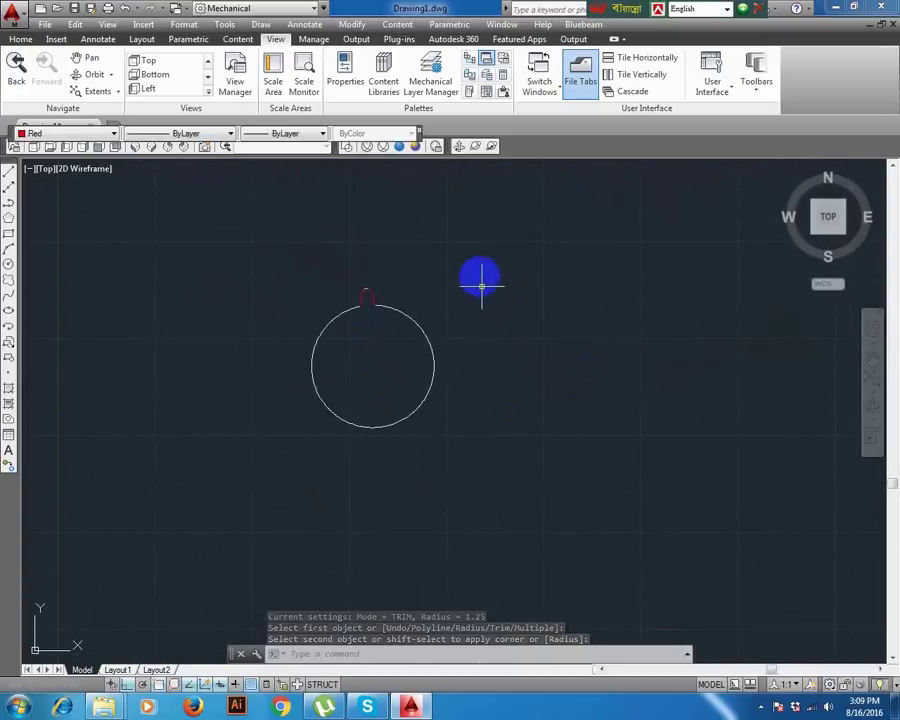
Cut the circle and tooth profile and paste them into the Front view
{"action": "left_click", "coordinate": [477, 255]}
{"action": "left_click", "coordinate": [272, 456]}
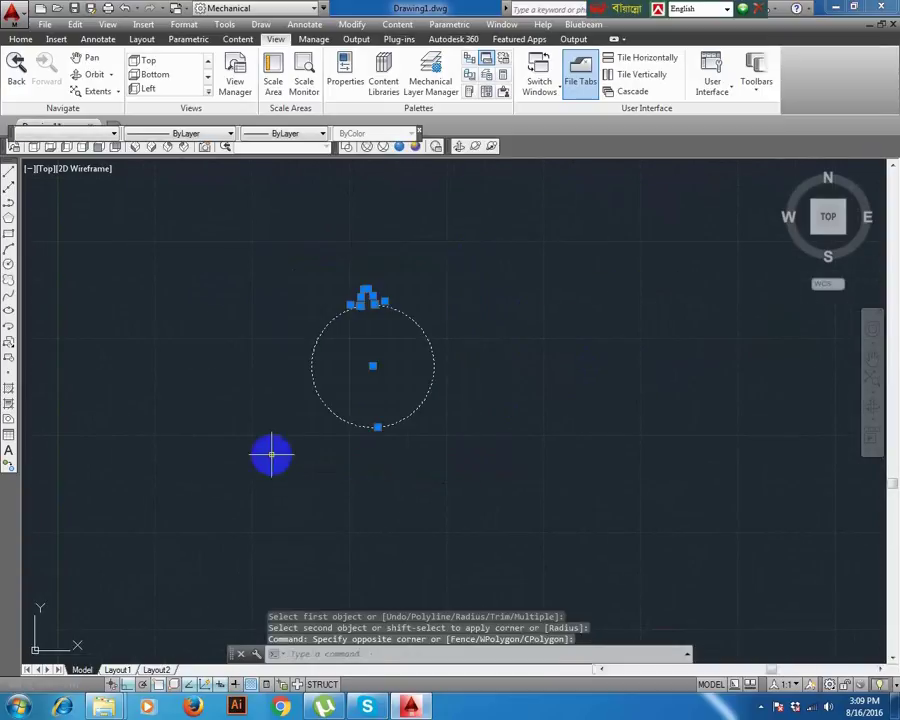
{"action": "key", "text": "ctrl+x"}
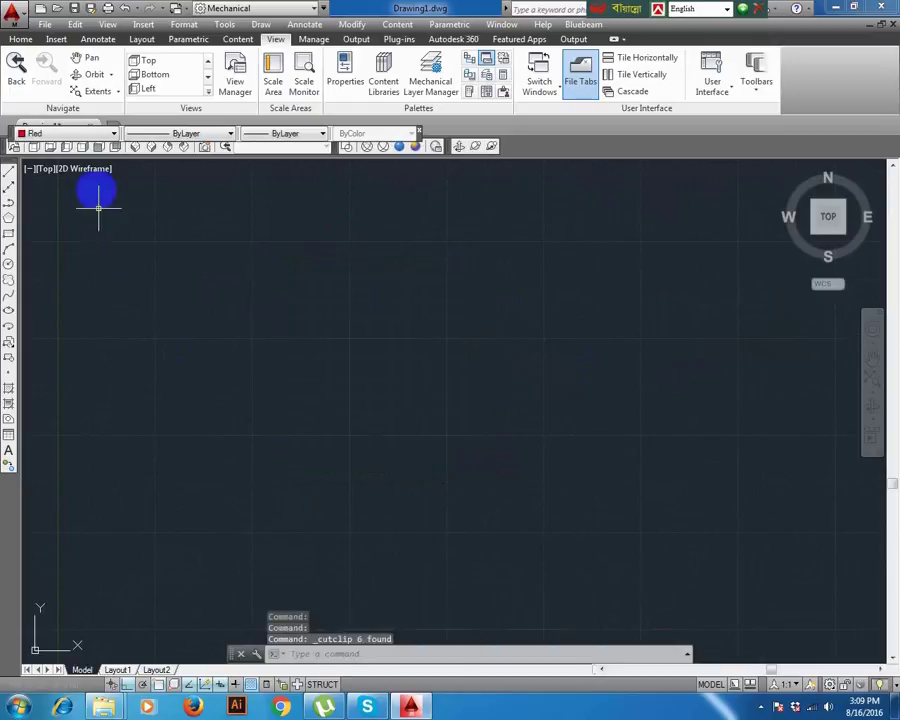
{"action": "left_click", "coordinate": [98, 147]}
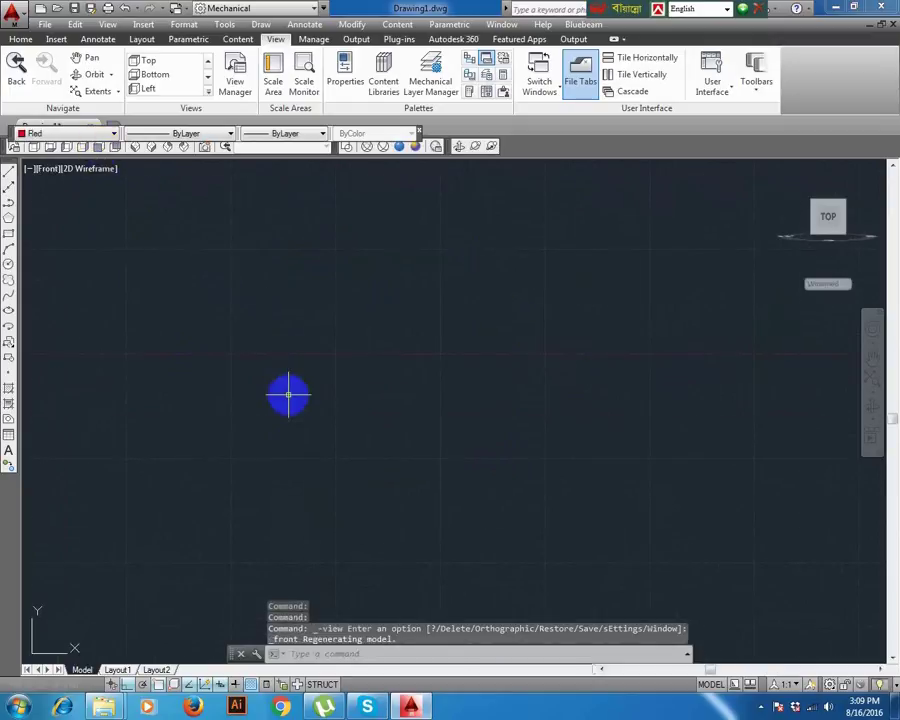
{"action": "key", "text": "ctrl+v"}
{"action": "scroll", "coordinate": [396, 455], "scroll_direction": "down", "scroll_amount": 5}
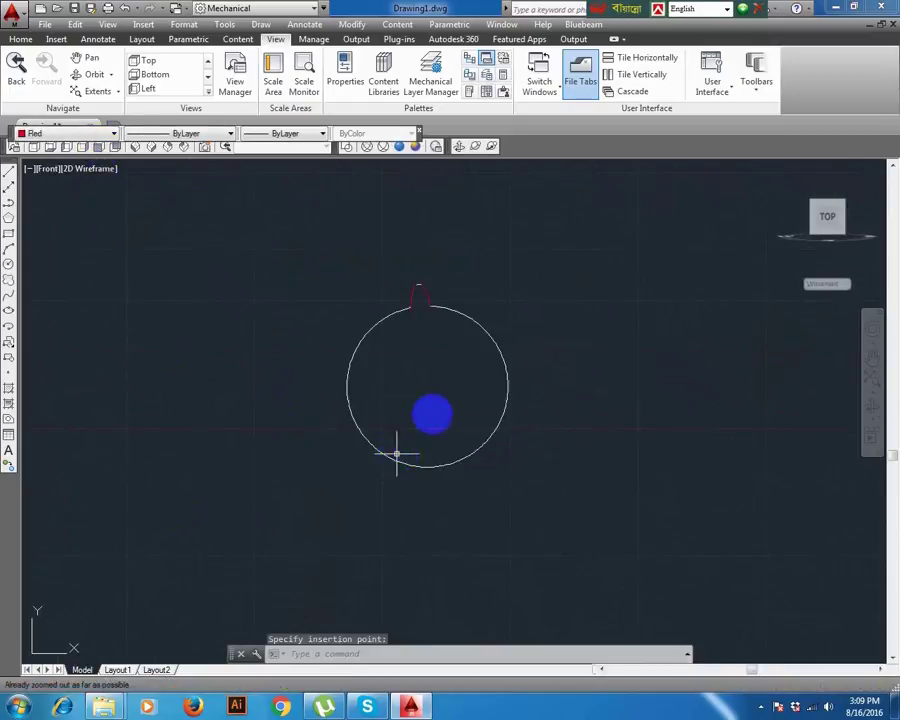
{"action": "scroll", "coordinate": [376, 380], "scroll_direction": "up", "scroll_amount": 2}
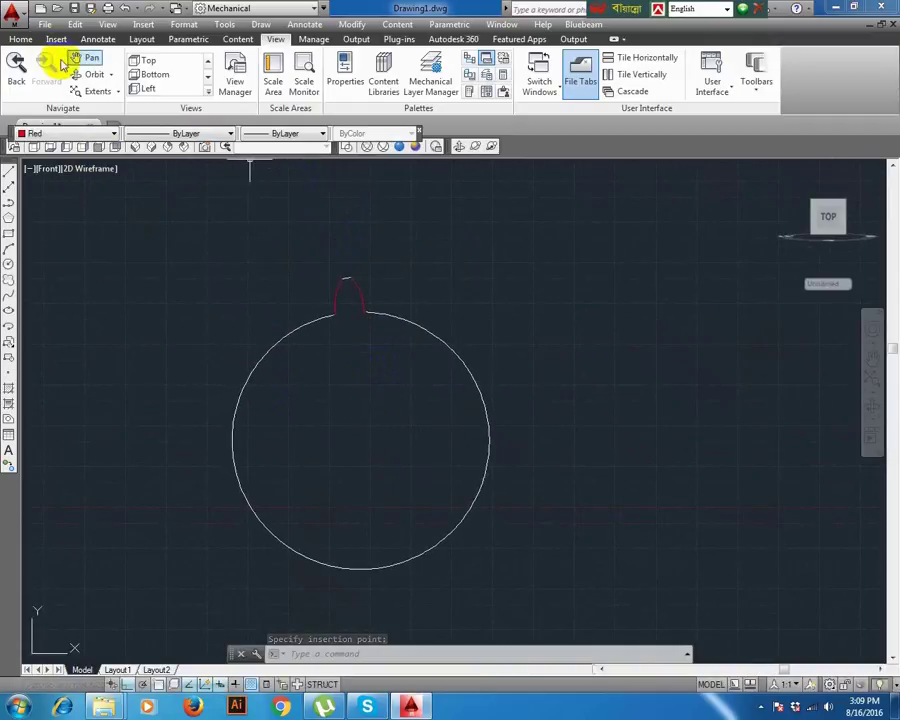
{"action": "left_click", "coordinate": [22, 39]}
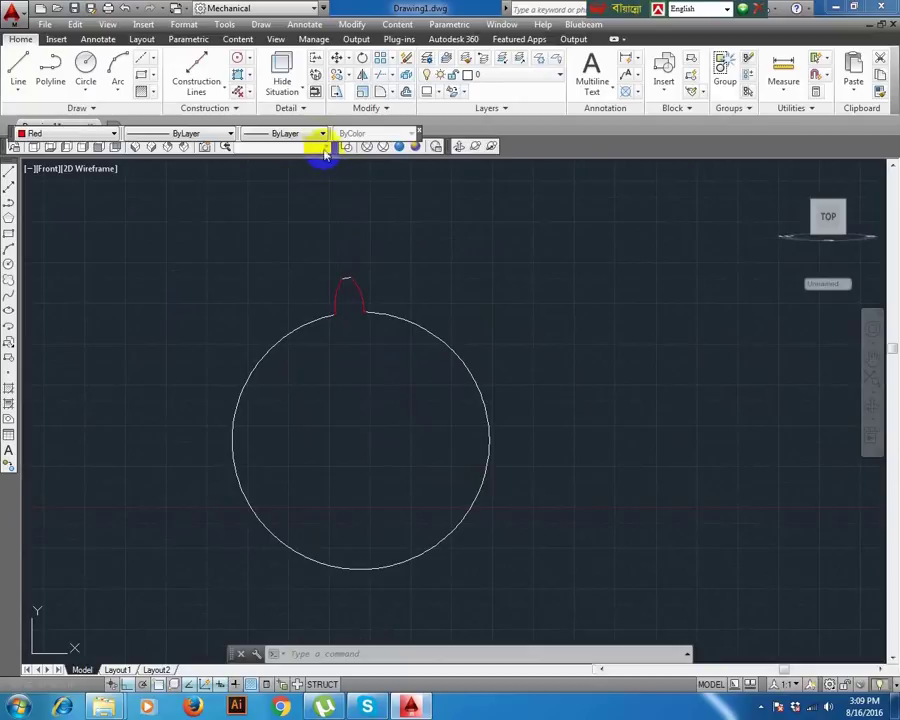
Polar-array the tooth into 18 items around the circle's centre
{"action": "left_click", "coordinate": [381, 60]}
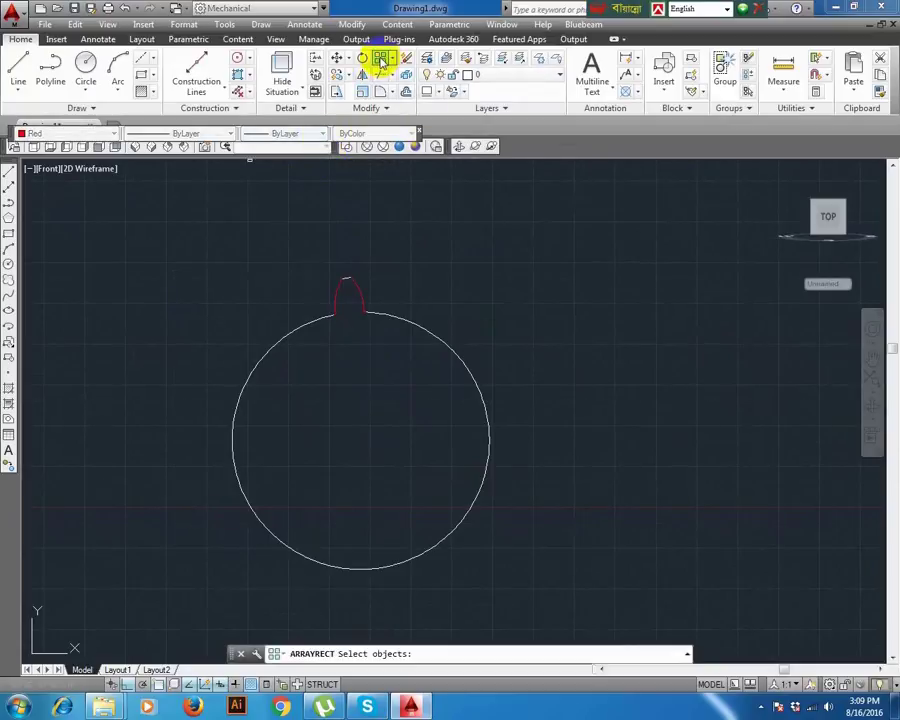
{"action": "left_click", "coordinate": [394, 63]}
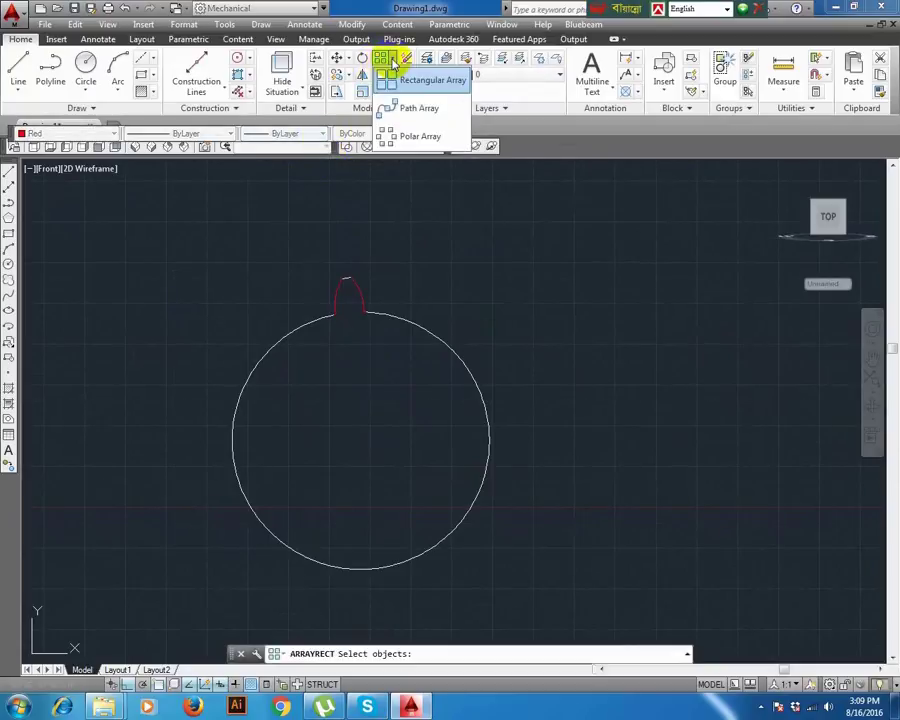
{"action": "left_click", "coordinate": [390, 136]}
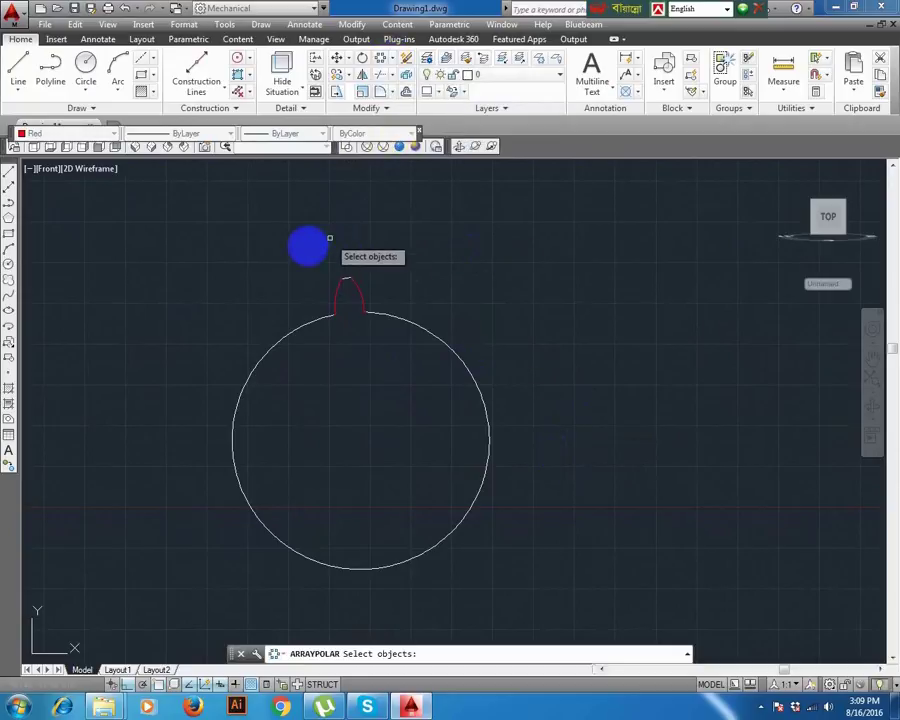
{"action": "left_click", "coordinate": [297, 249]}
{"action": "left_click", "coordinate": [406, 408]}
{"action": "key", "text": "Return"}
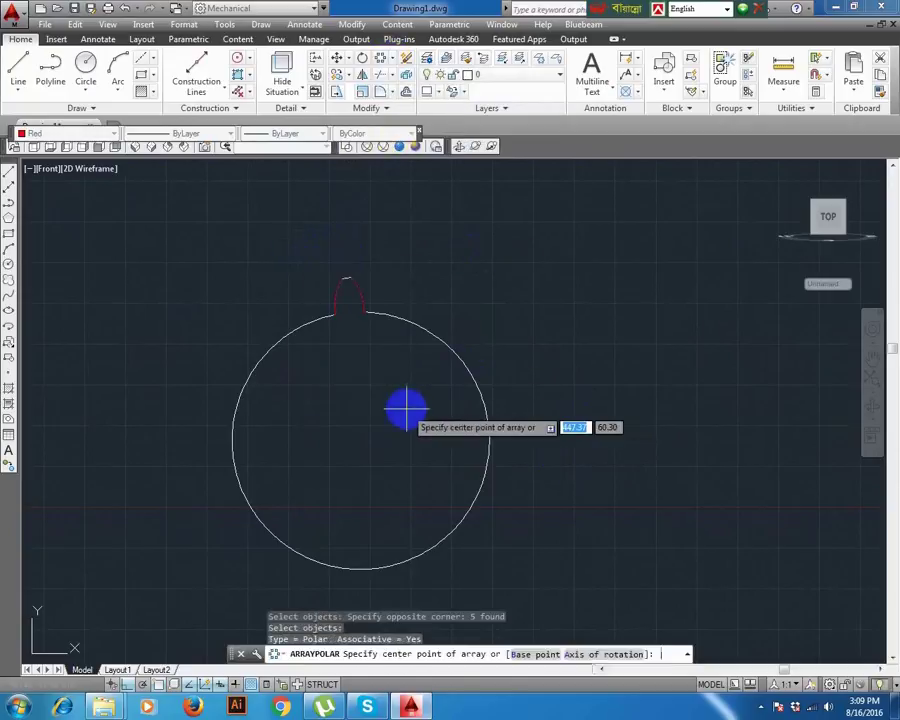
{"action": "left_click", "coordinate": [360, 437]}
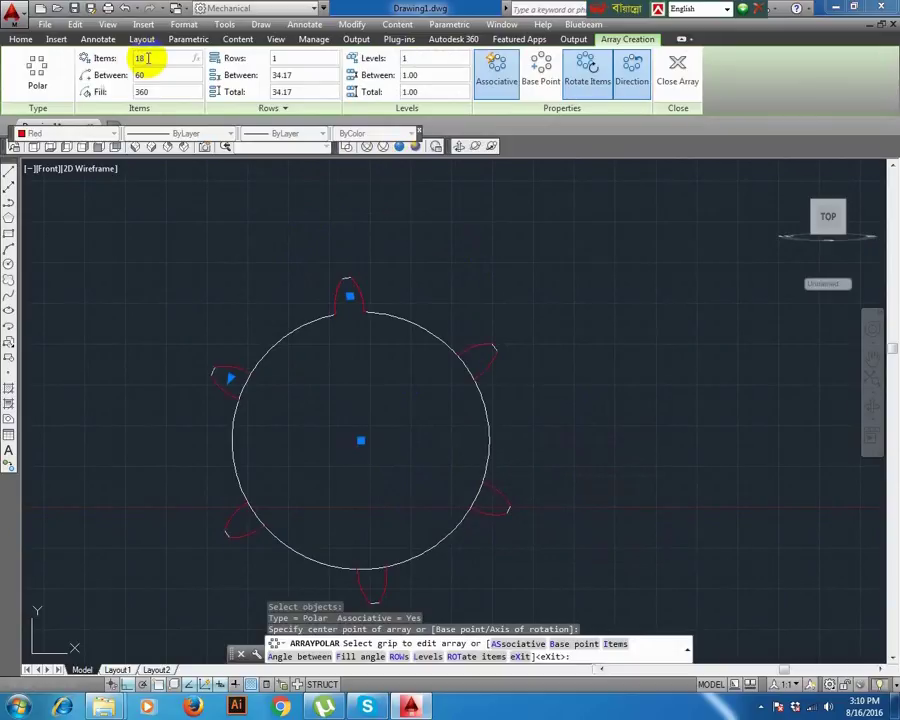
{"action": "key", "text": "Return"}
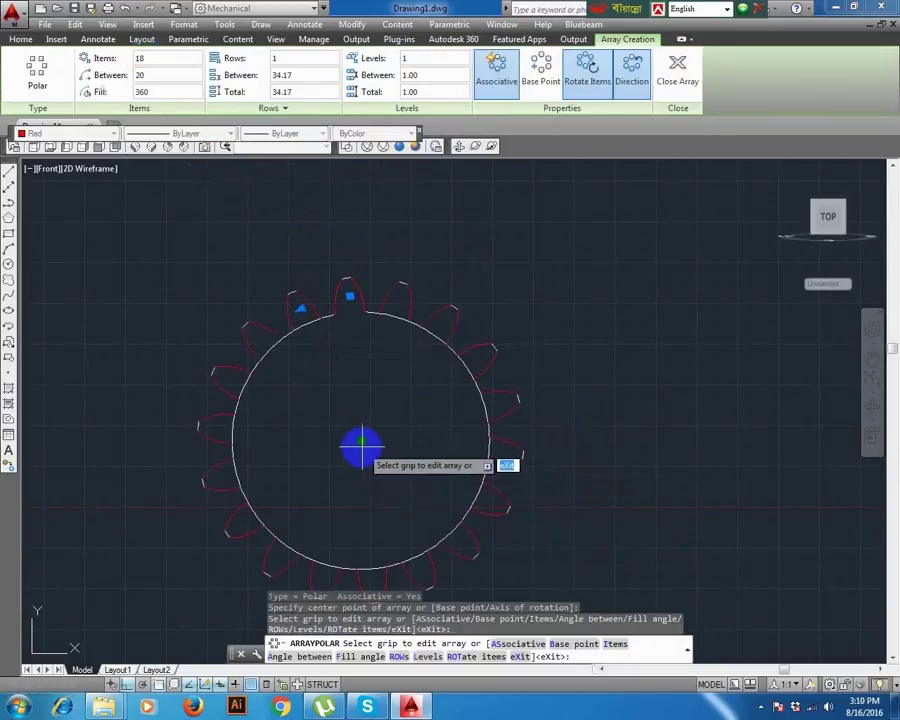
{"action": "key", "text": "Return"}
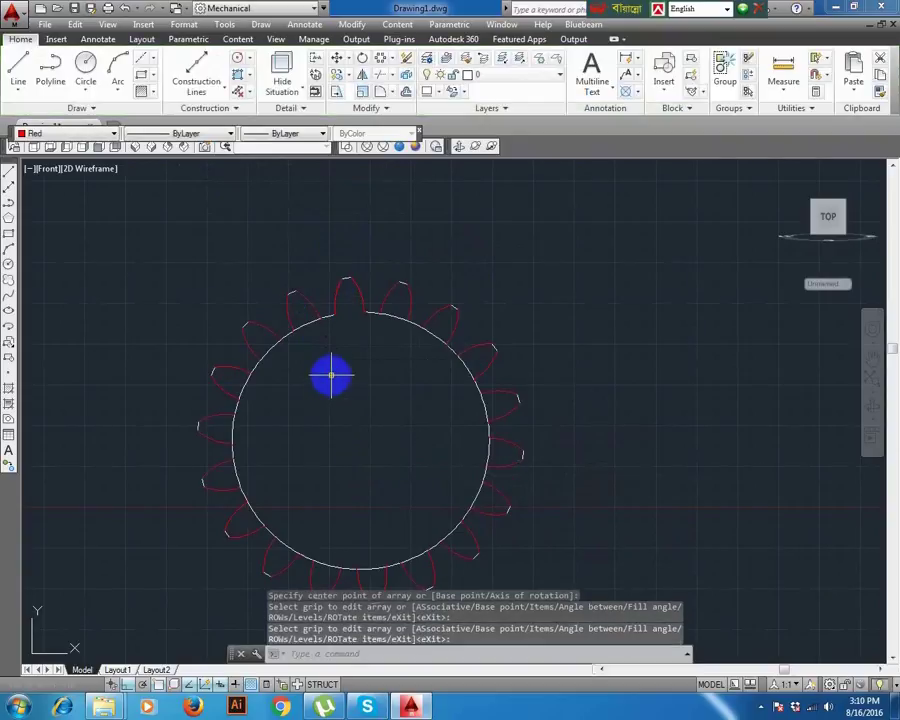
{"action": "mouse_move", "coordinate": [331, 377]}
{"action": "left_mouse_down"}
{"action": "mouse_move", "coordinate": [331, 355]}
{"action": "mouse_move", "coordinate": [331, 372]}
{"action": "left_mouse_up"}
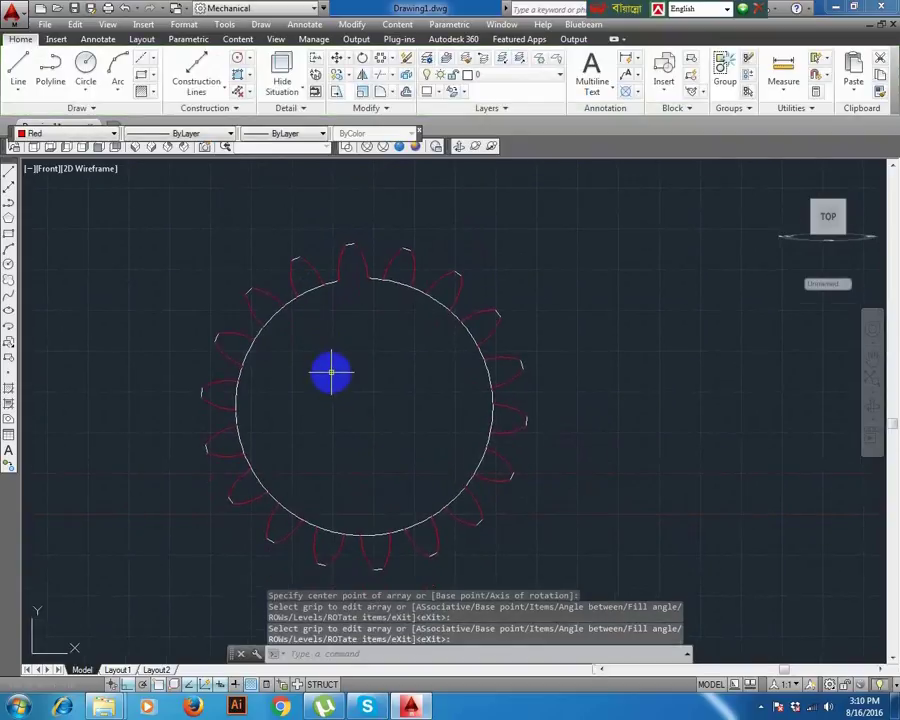
Trim the circle arcs under the upper-left, left and bottom teeth with TR, using all edges
{"action": "type", "text": "tr"}
{"action": "key", "text": "Return"}
{"action": "key", "text": "Return"}
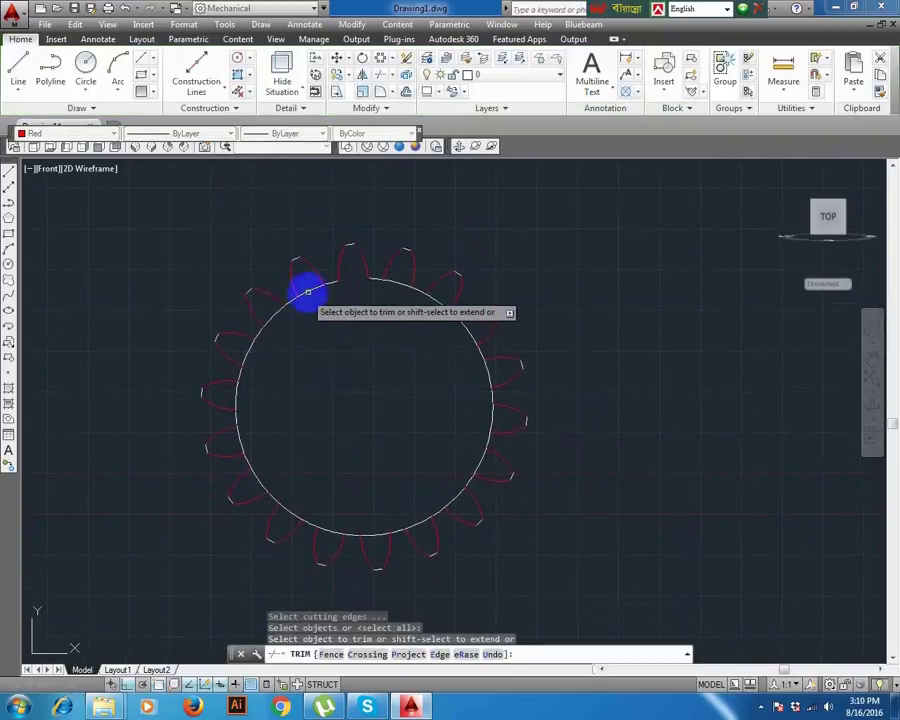
{"action": "left_click", "coordinate": [311, 290]}
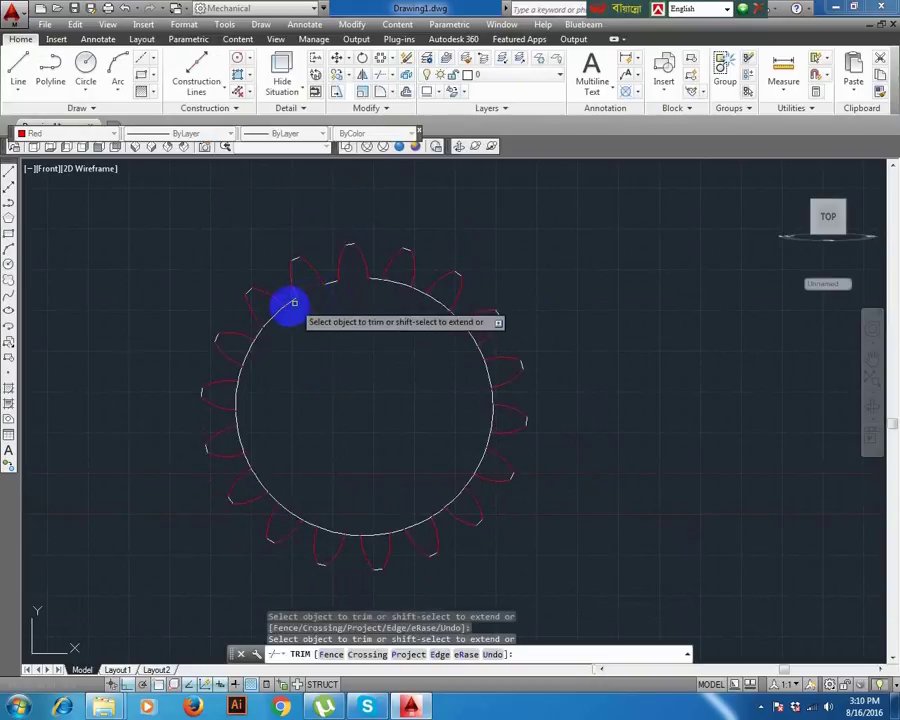
{"action": "left_click", "coordinate": [246, 357]}
{"action": "left_click", "coordinate": [237, 390]}
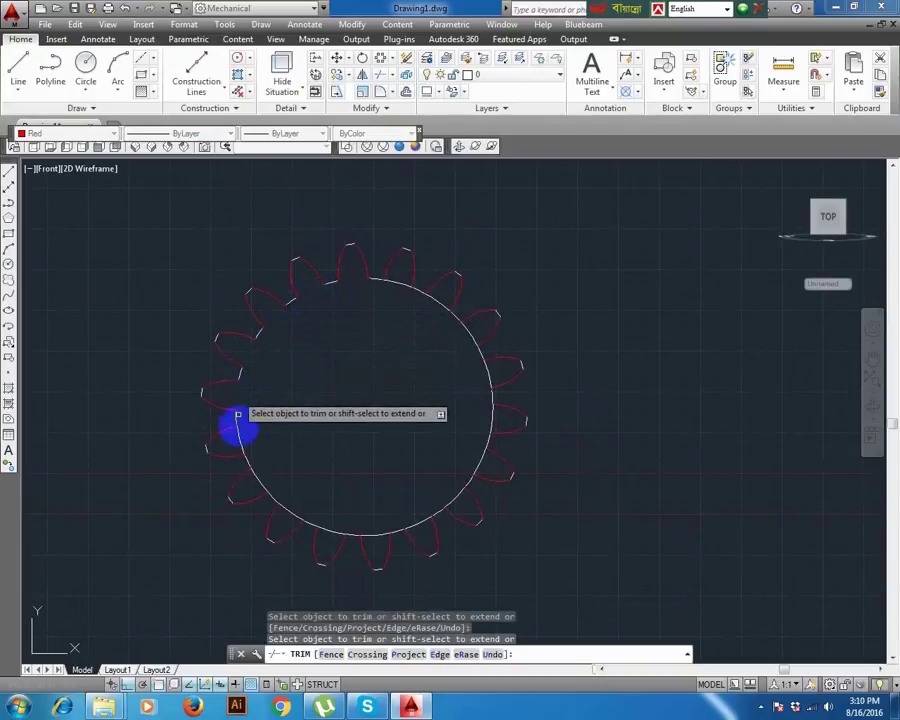
{"action": "left_click", "coordinate": [252, 462]}
{"action": "left_click", "coordinate": [265, 486]}
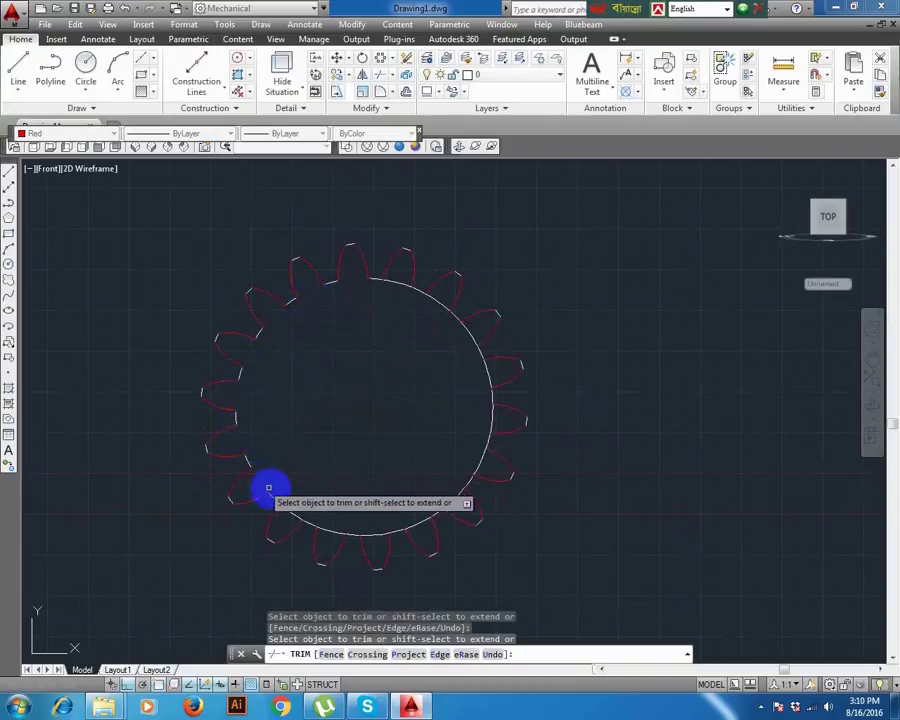
{"action": "left_click", "coordinate": [284, 510]}
{"action": "left_click", "coordinate": [291, 526]}
{"action": "left_click", "coordinate": [341, 532]}
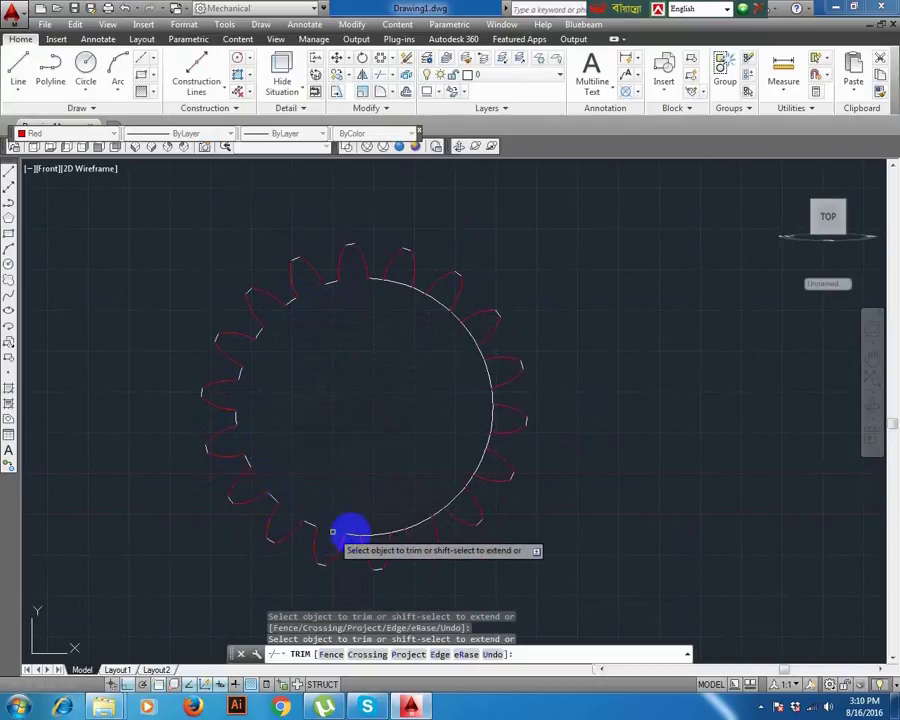
Trim the remaining arcs under the right and top teeth to complete the 18-tooth outline
{"action": "left_click", "coordinate": [380, 534]}
{"action": "left_click", "coordinate": [416, 526]}
{"action": "left_click", "coordinate": [452, 498]}
{"action": "left_click", "coordinate": [454, 497]}
{"action": "left_click", "coordinate": [482, 464]}
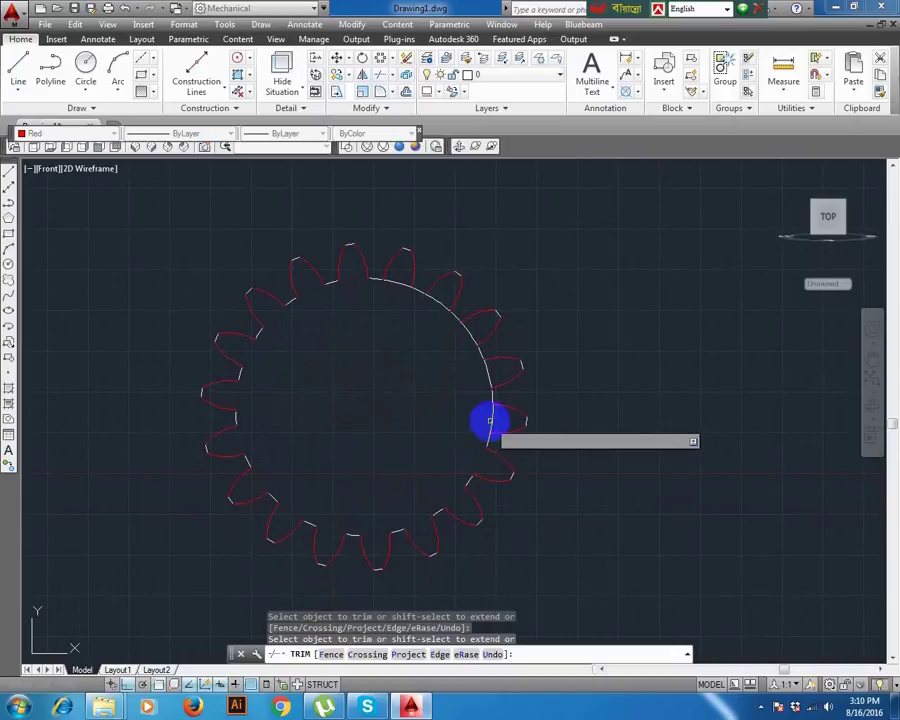
{"action": "left_click", "coordinate": [492, 420]}
{"action": "left_click", "coordinate": [490, 375]}
{"action": "left_click", "coordinate": [472, 341]}
{"action": "left_click", "coordinate": [443, 304]}
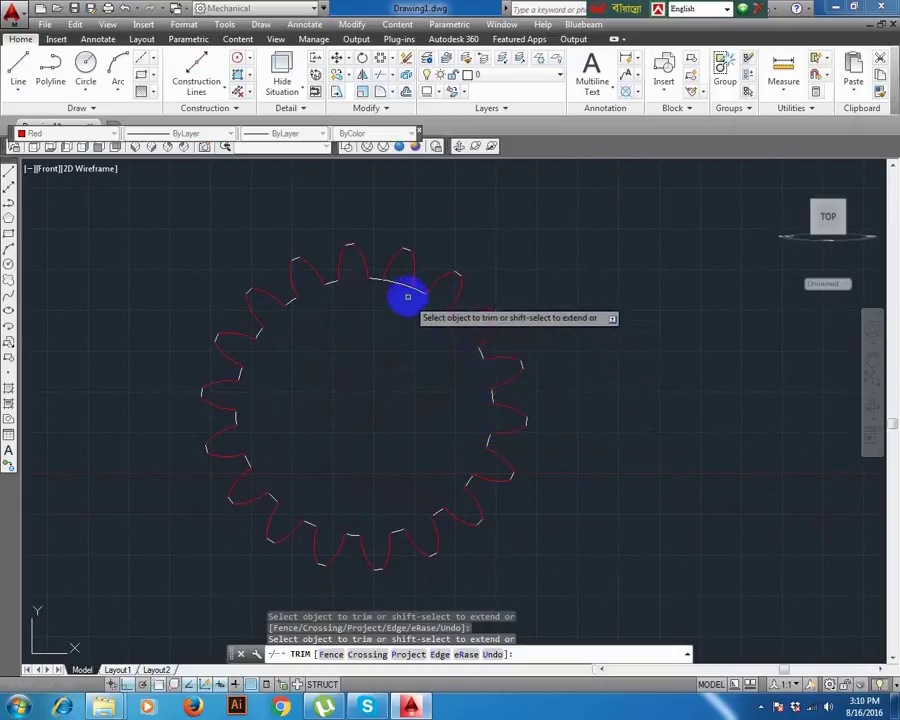
{"action": "left_click", "coordinate": [398, 283]}
{"action": "right_click", "coordinate": [548, 293]}
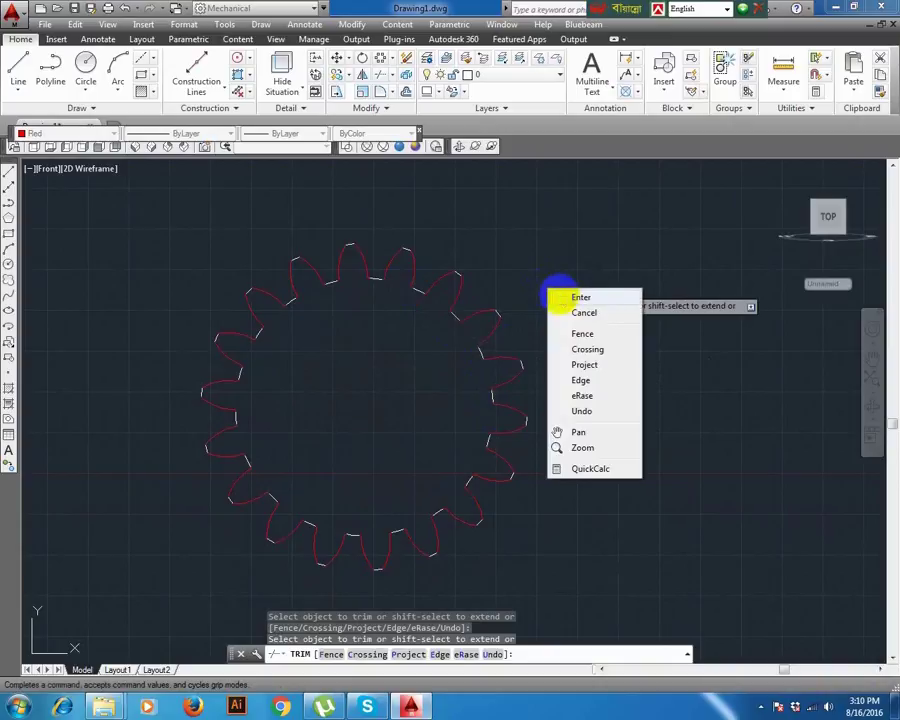
{"action": "left_click", "coordinate": [556, 297]}
{"action": "scroll", "coordinate": [550, 380], "scroll_direction": "down", "scroll_amount": 1}
{"action": "middle_click_drag", "start_coordinate": [550, 380], "coordinate": [462, 351]}
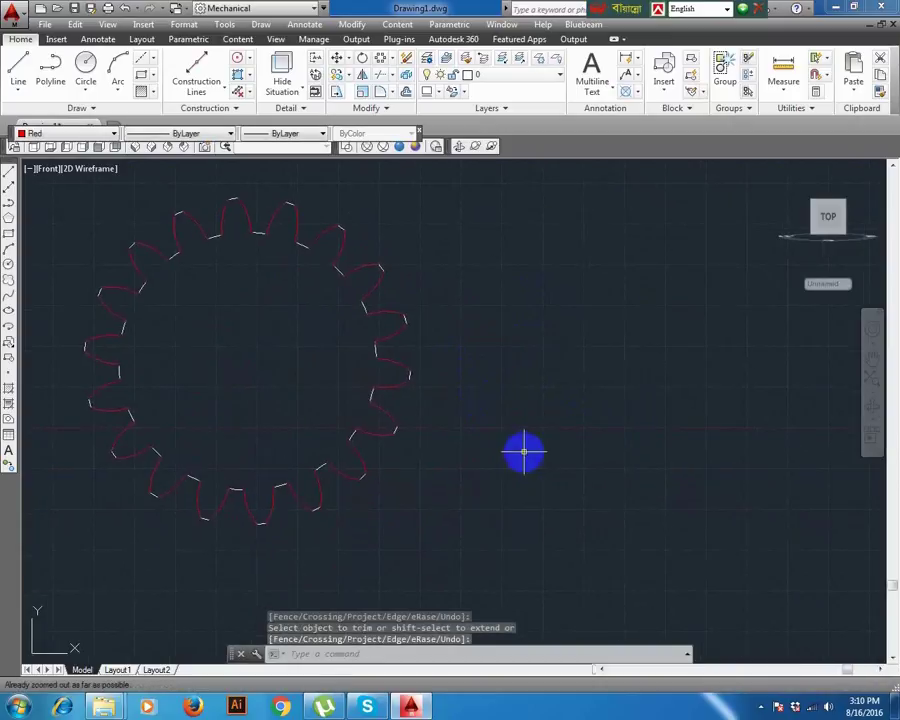
Draw a radius-50 bore circle to the right of the gear
{"action": "type", "text": "c"}
{"action": "key", "text": "Return"}
{"action": "left_click", "coordinate": [572, 386]}
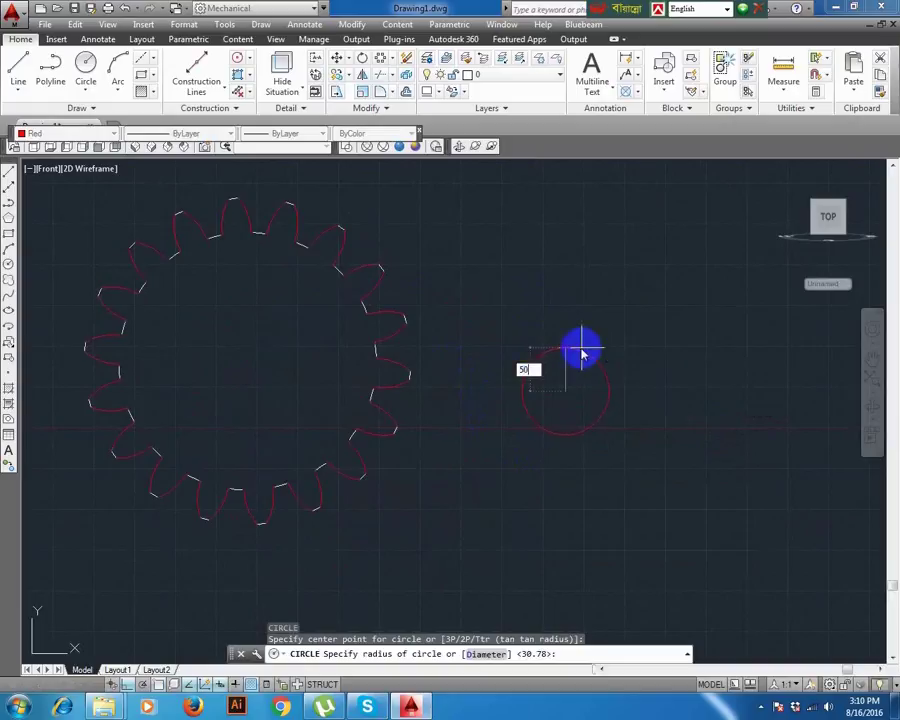
{"action": "key", "text": "Return"}
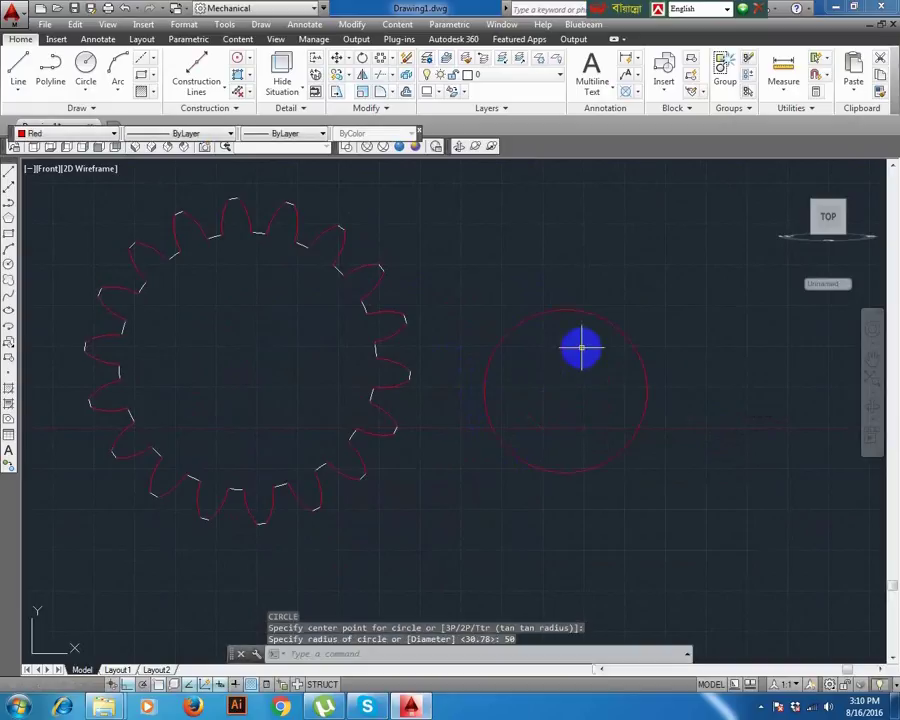
Sketch keyway lines of 6, 6 and 12 units from the bore circle's top
{"action": "left_click", "coordinate": [8, 178]}
{"action": "left_click", "coordinate": [565, 309]}
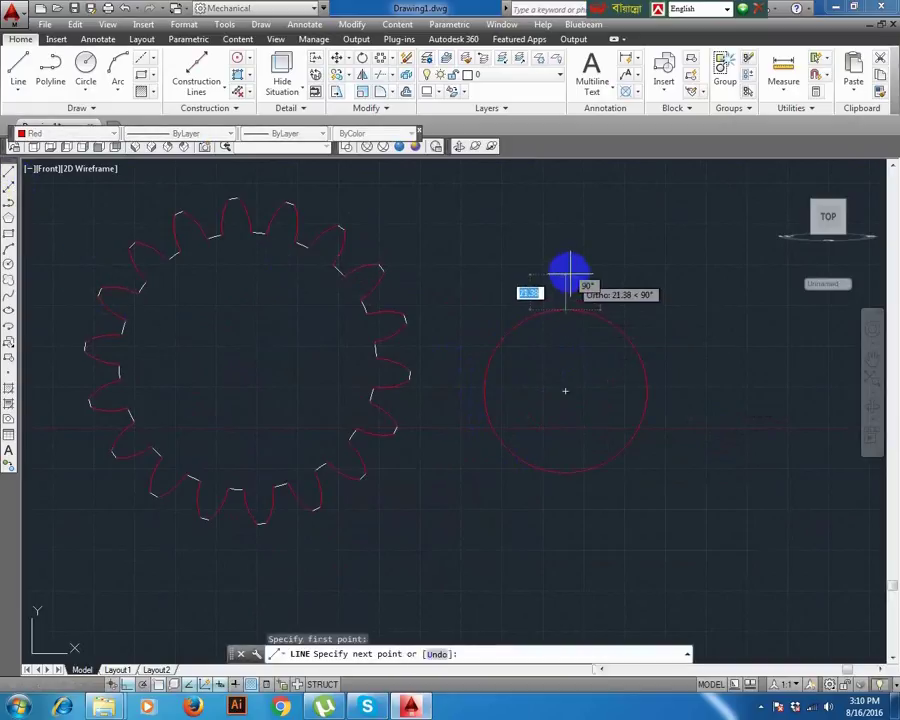
{"action": "type", "text": "6"}
{"action": "key", "text": "Return"}
{"action": "type", "text": "6"}
{"action": "key", "text": "Return"}
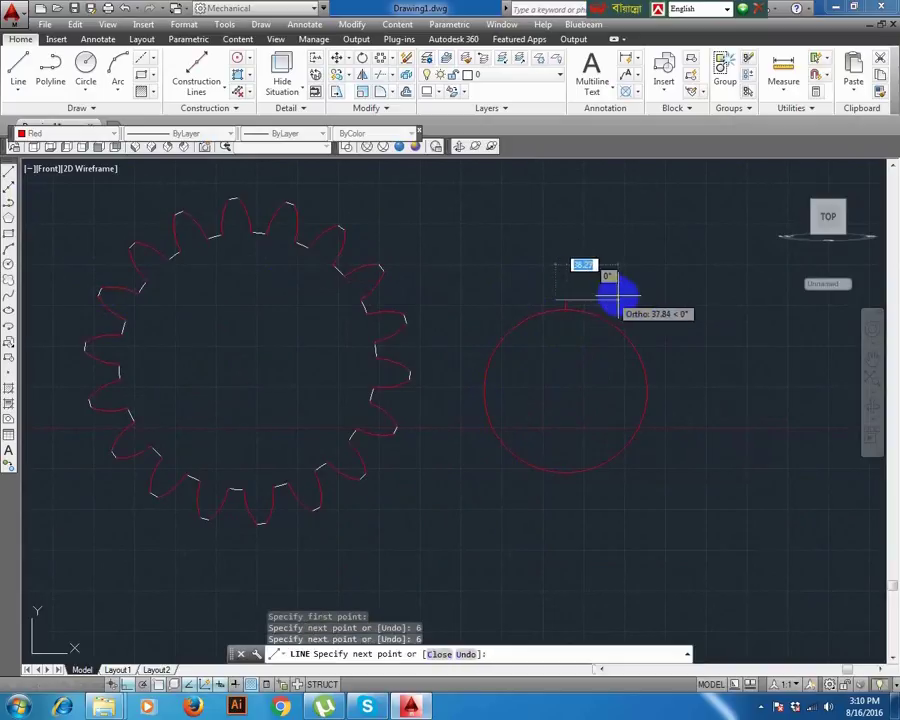
{"action": "type", "text": "12"}
{"action": "key", "text": "Return"}
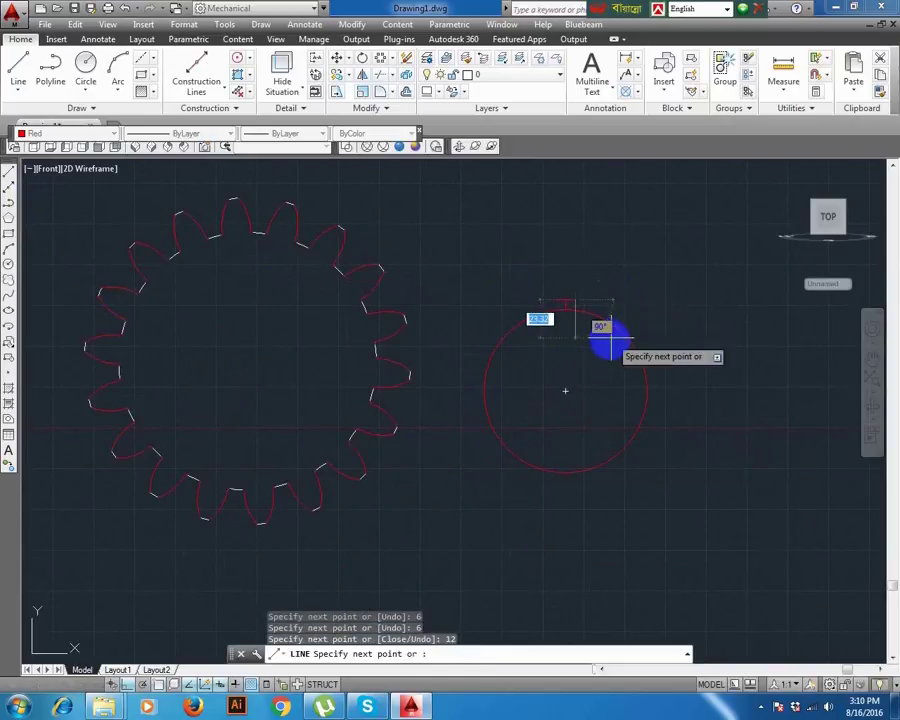
{"action": "right_click", "coordinate": [605, 346]}
{"action": "left_click", "coordinate": [627, 354]}
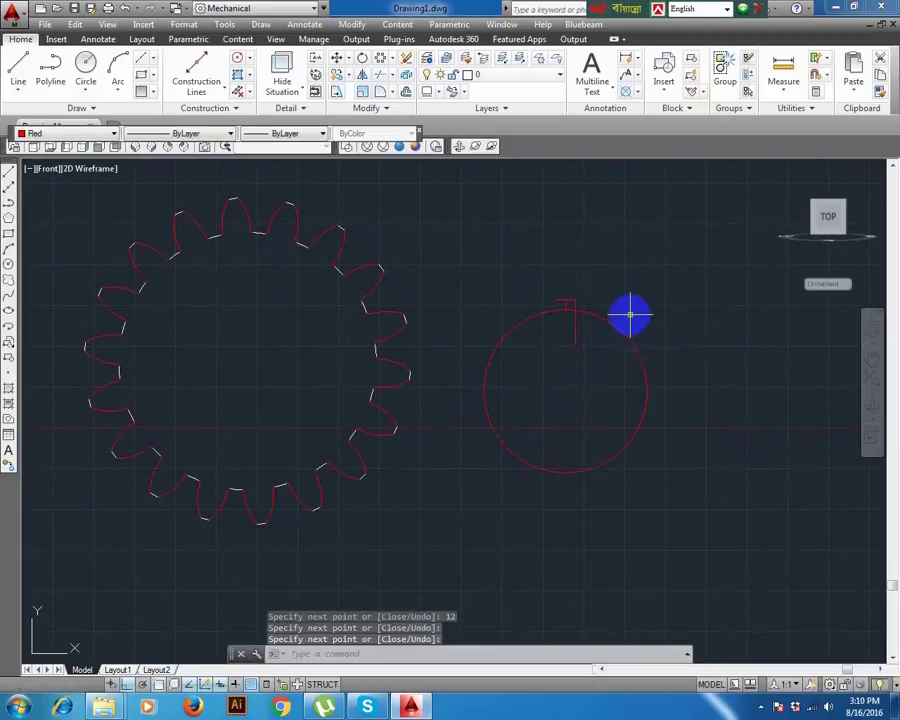
{"action": "key", "text": "Return"}
{"action": "scroll", "coordinate": [560, 302], "scroll_direction": "up", "scroll_amount": 3}
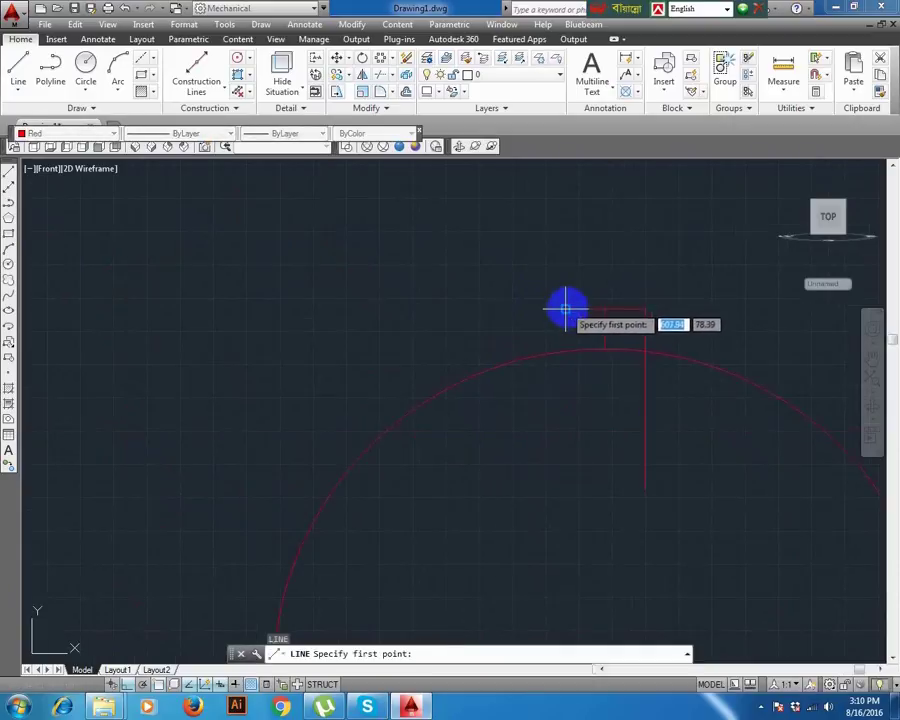
Draw the other vertical keyway side from the circle's top down past the arc
{"action": "left_click", "coordinate": [565, 310]}
{"action": "left_click", "coordinate": [565, 352]}
{"action": "left_click", "coordinate": [566, 378]}
{"action": "right_click", "coordinate": [567, 378]}
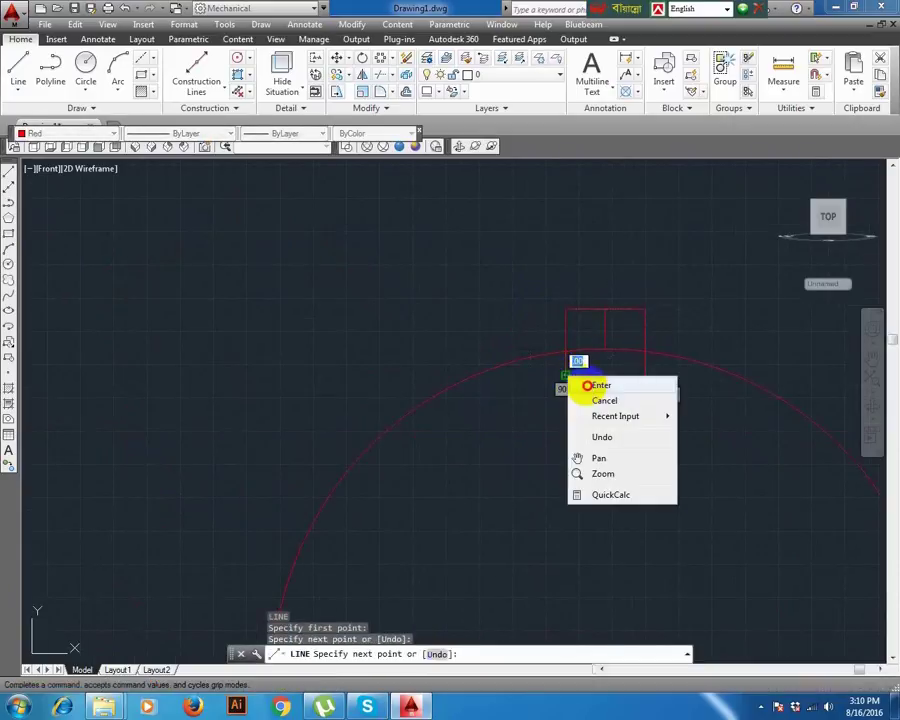
{"action": "left_click", "coordinate": [584, 386]}
Trim the keyway lines and arc portions lying below the bore circle's top
{"action": "type", "text": "tr"}
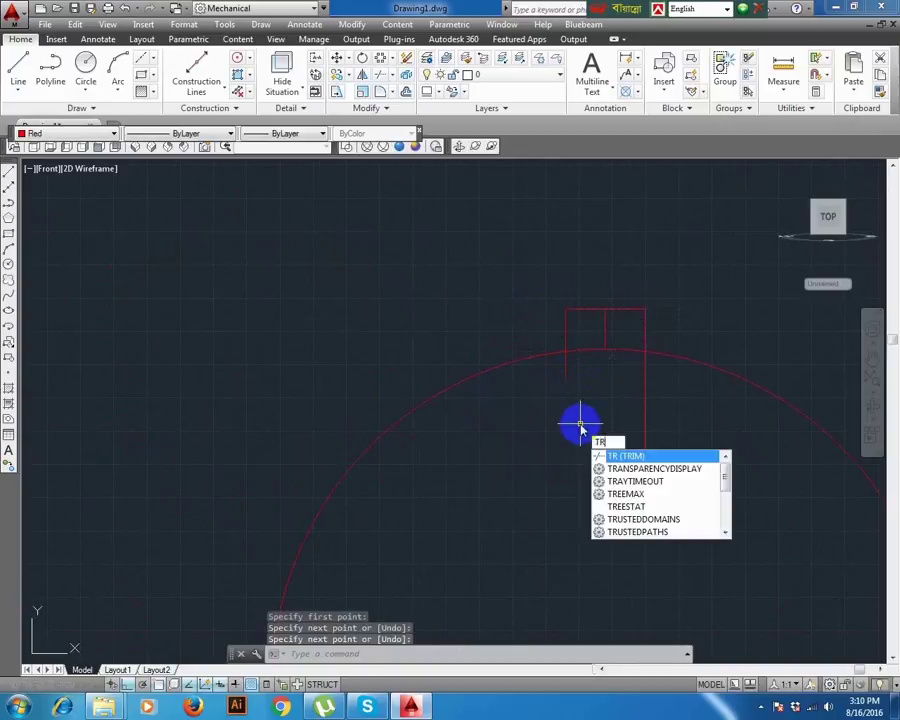
{"action": "key", "text": "Return"}
{"action": "key", "text": "Return"}
{"action": "left_click", "coordinate": [648, 424]}
{"action": "left_click", "coordinate": [622, 405]}
{"action": "left_click", "coordinate": [606, 360]}
{"action": "left_click", "coordinate": [606, 334]}
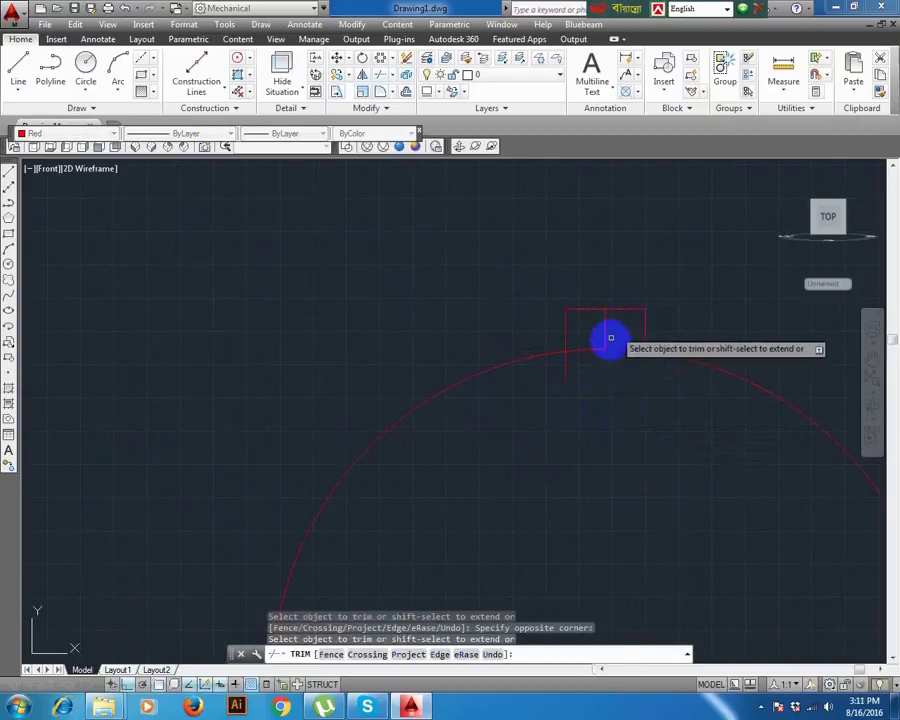
{"action": "left_click", "coordinate": [596, 361]}
{"action": "left_click", "coordinate": [581, 371]}
{"action": "left_click", "coordinate": [561, 361]}
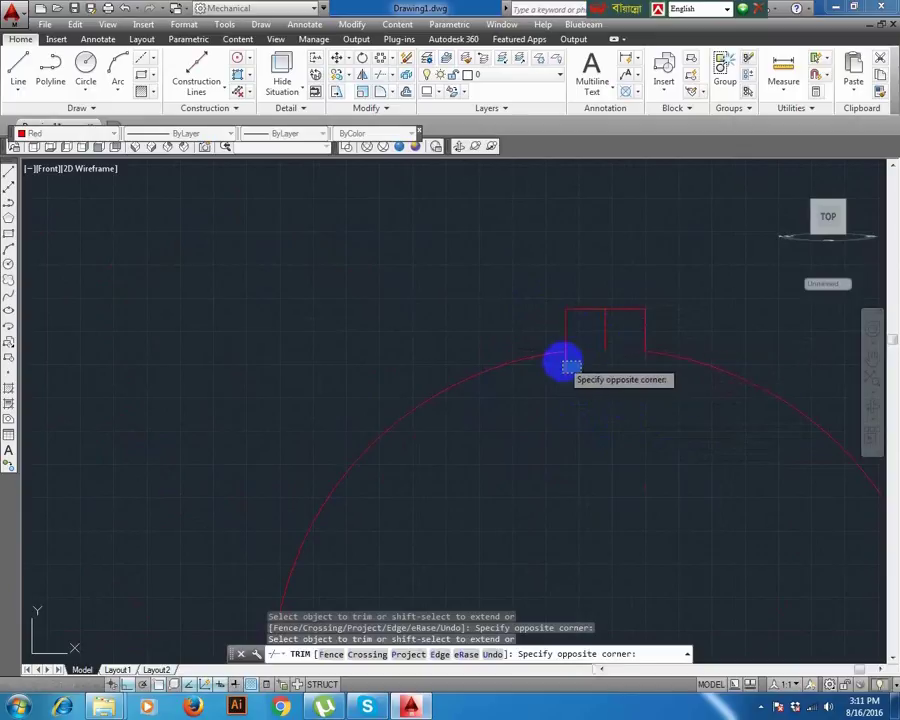
{"action": "left_click", "coordinate": [597, 368]}
{"action": "right_click", "coordinate": [620, 358]}
Delete the leftover middle keyway line and the duplicate top keyway line
{"action": "left_click", "coordinate": [618, 345]}
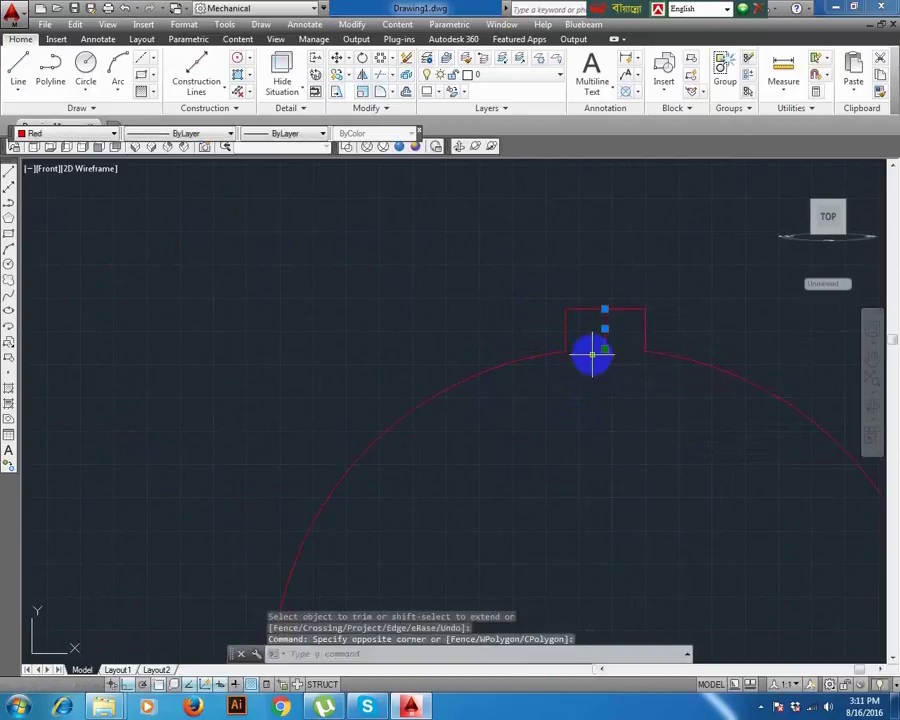
{"action": "key", "text": "Delete"}
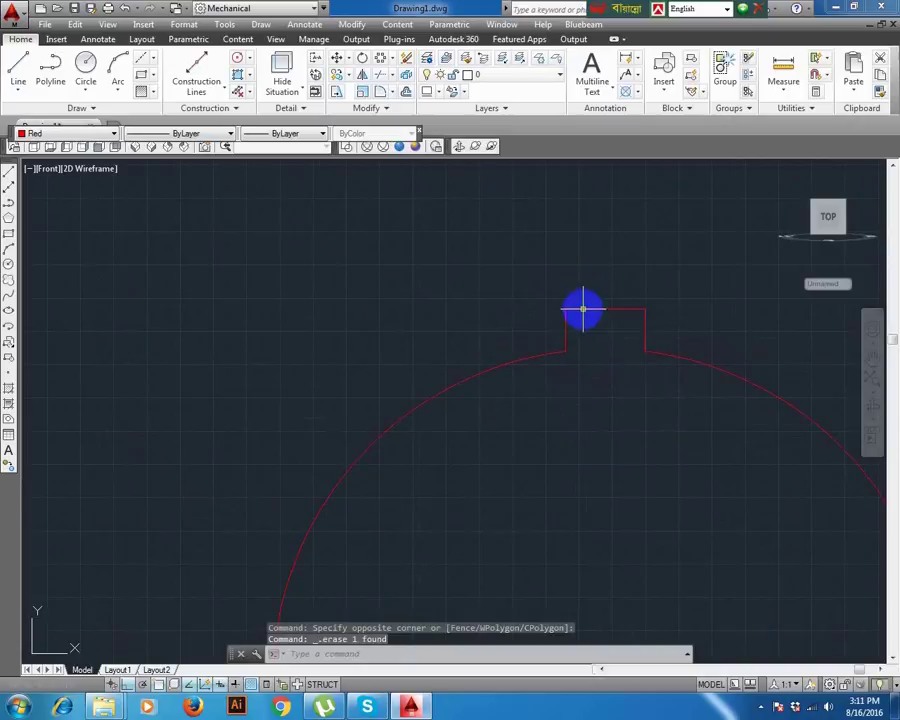
{"action": "left_click", "coordinate": [583, 309]}
{"action": "key", "text": "Escape"}
{"action": "key", "text": "Escape"}
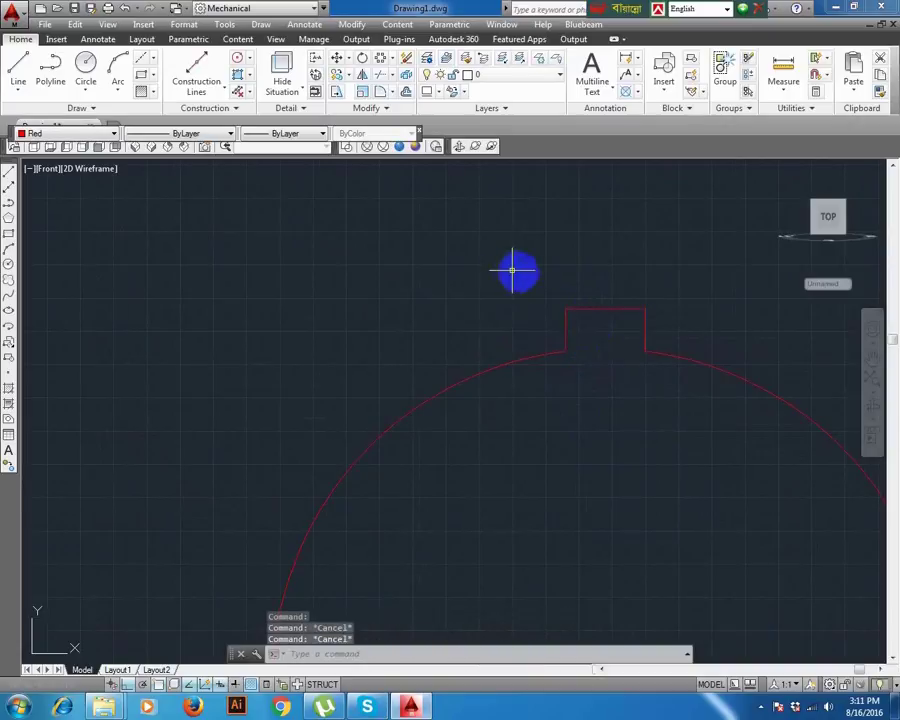
{"action": "left_click", "coordinate": [535, 280]}
{"action": "left_click", "coordinate": [623, 329]}
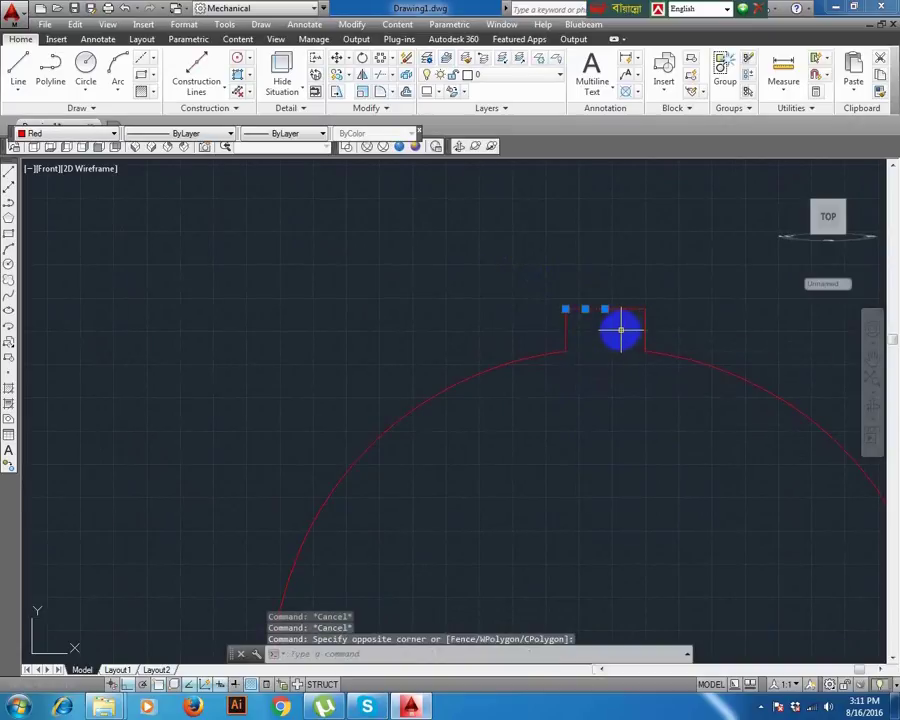
{"action": "key", "text": "Delete"}
{"action": "scroll", "coordinate": [600, 325], "scroll_direction": "down", "scroll_amount": 5}
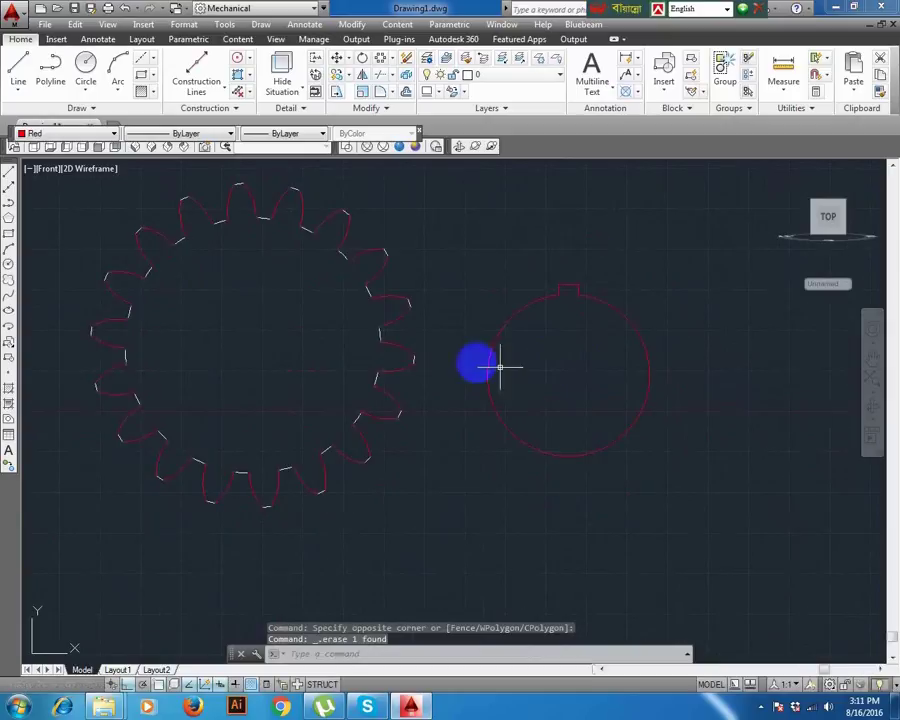
Create a closed boundary polyline from inside the gear outline with BO
{"action": "middle_click_drag", "start_coordinate": [452, 356], "coordinate": [542, 361]}
{"action": "scroll", "coordinate": [538, 360], "scroll_direction": "down", "scroll_amount": 2}
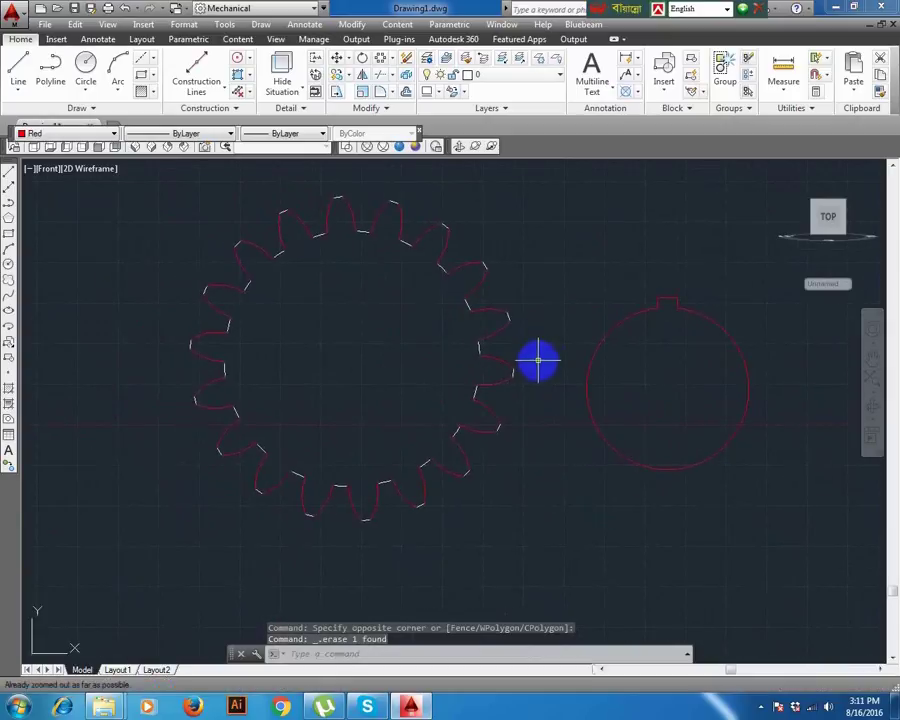
{"action": "type", "text": "BO"}
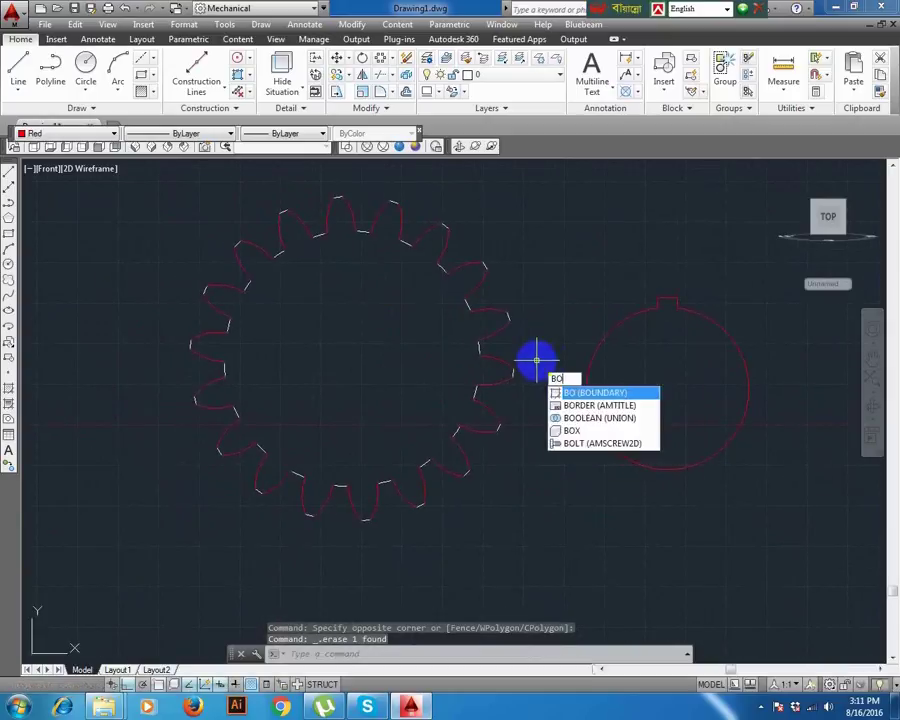
{"action": "key", "text": "Return"}
{"action": "left_click", "coordinate": [381, 350]}
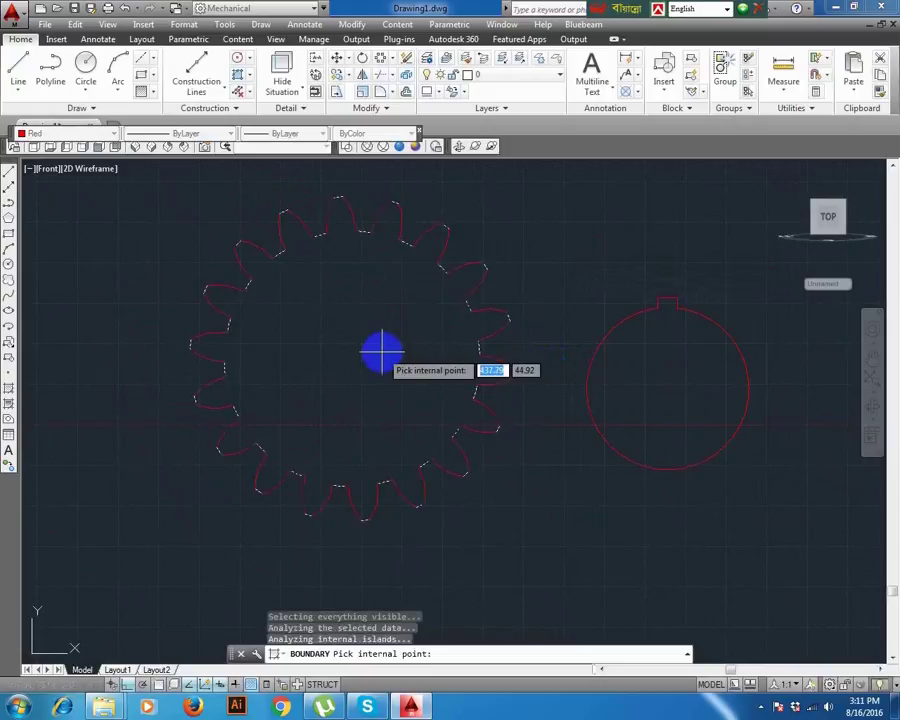
{"action": "key", "text": "Return"}
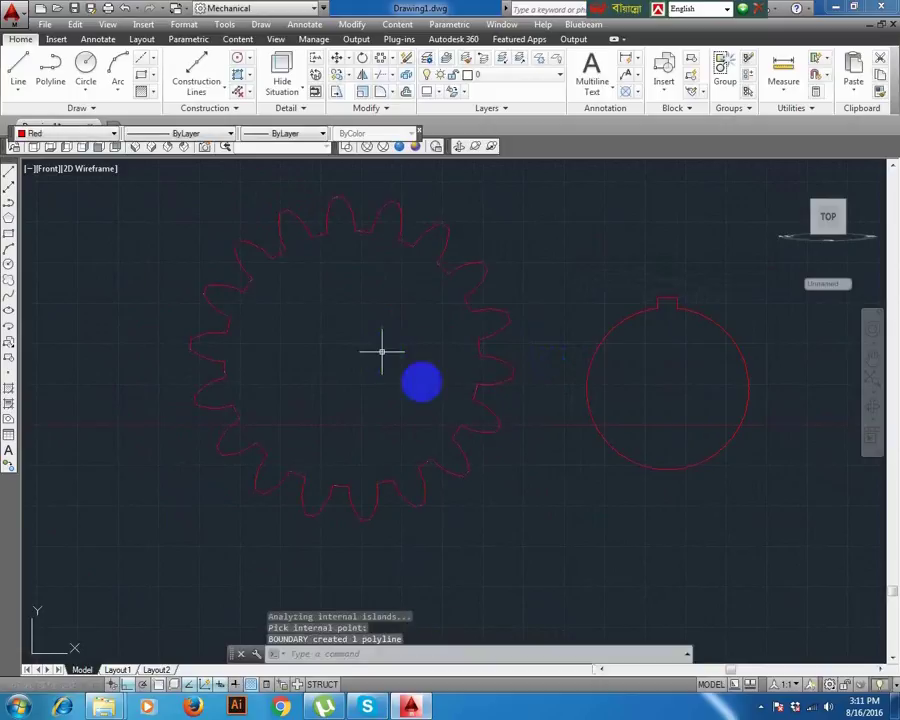
Create a second boundary polyline from inside the keyed bore circle
{"action": "type", "text": "BO"}
{"action": "key", "text": "Return"}
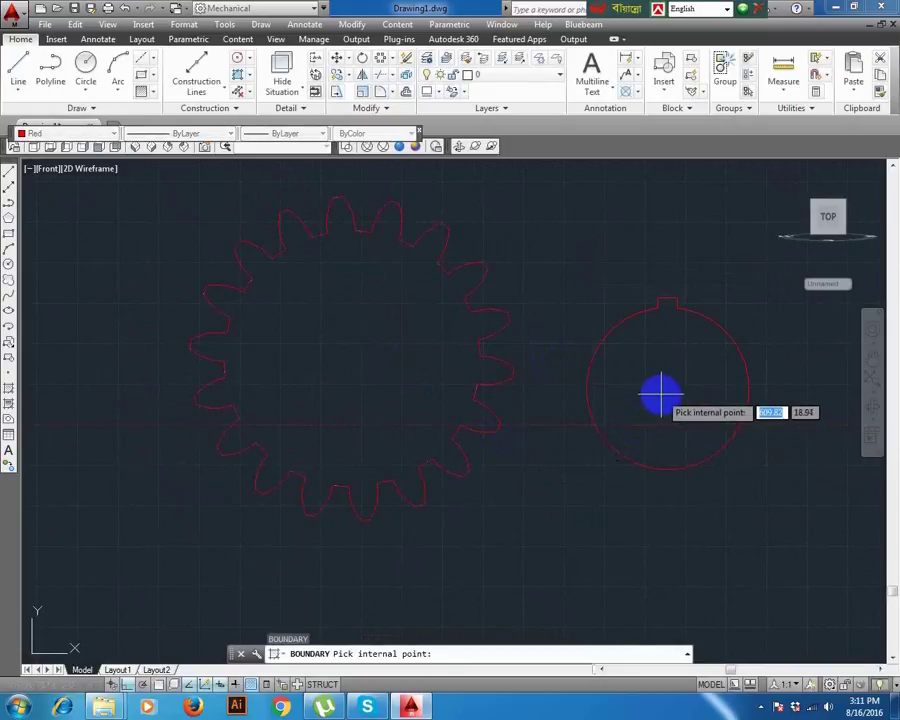
{"action": "left_click", "coordinate": [660, 395]}
{"action": "key", "text": "Return"}
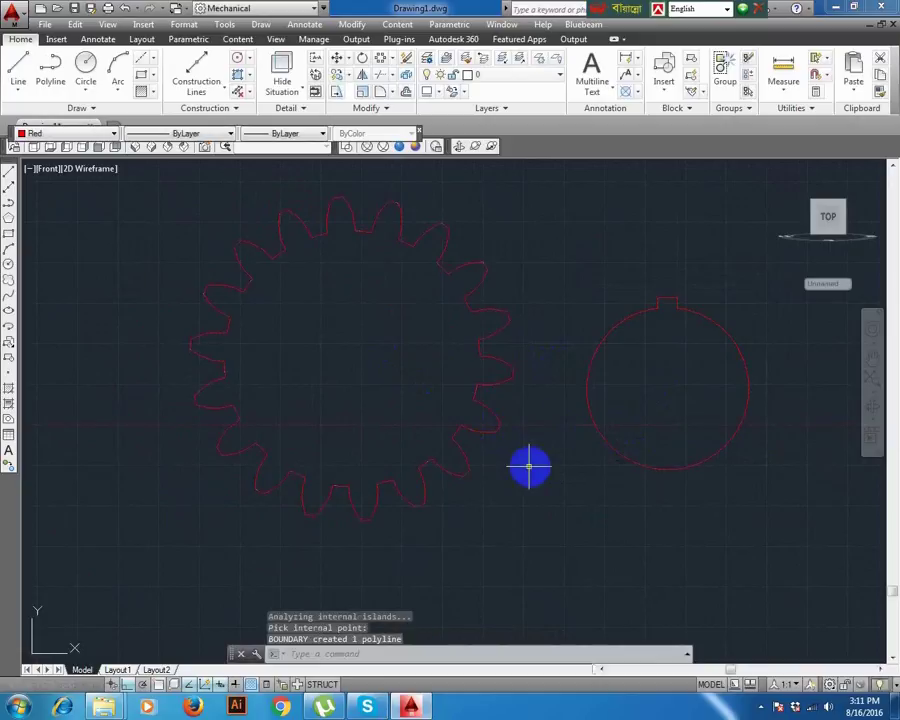
Move the new gear boundary polyline away from the original gear outline
{"action": "type", "text": "m"}
{"action": "key", "text": "Return"}
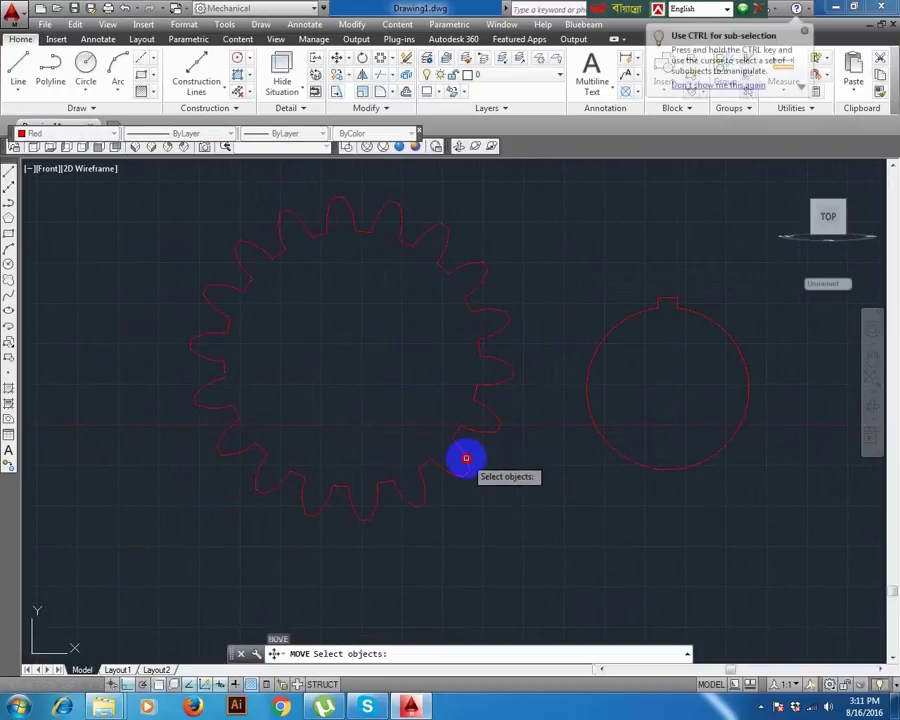
{"action": "left_click", "coordinate": [466, 458]}
{"action": "key", "text": "Return"}
{"action": "left_click", "coordinate": [537, 455]}
{"action": "middle_click_drag", "start_coordinate": [392, 430], "coordinate": [780, 466]}
{"action": "scroll", "coordinate": [618, 466], "scroll_direction": "up", "scroll_amount": 1}
{"action": "left_click", "coordinate": [502, 460]}
{"action": "scroll", "coordinate": [503, 460], "scroll_direction": "down", "scroll_amount": 2}
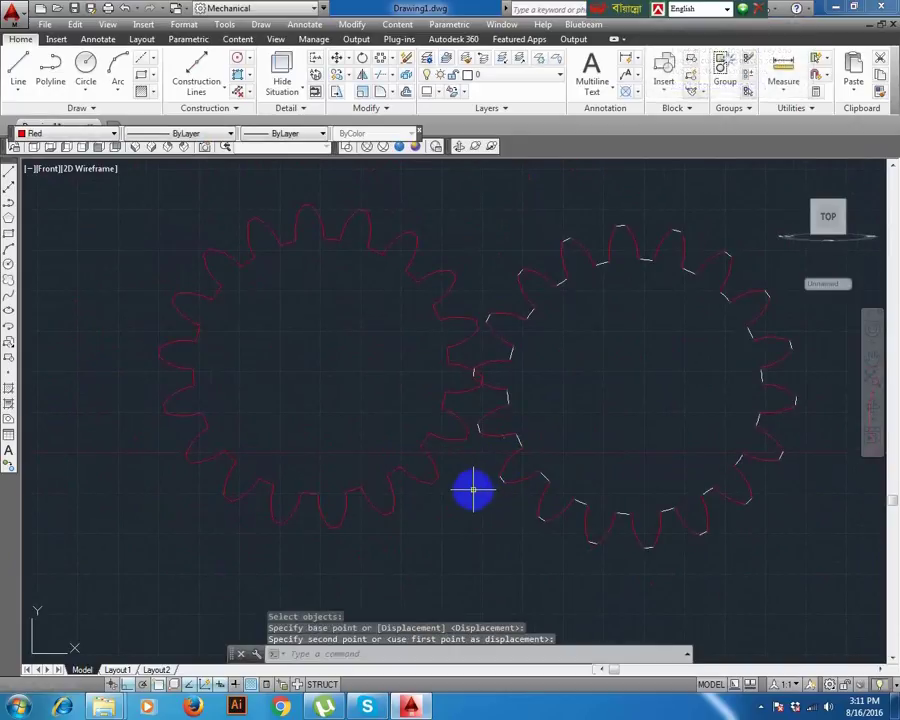
Window-select the left gear and move it to a new spot
{"action": "key", "text": "Return"}
{"action": "left_click", "coordinate": [425, 465]}
{"action": "left_click", "coordinate": [458, 484]}
{"action": "key", "text": "Return"}
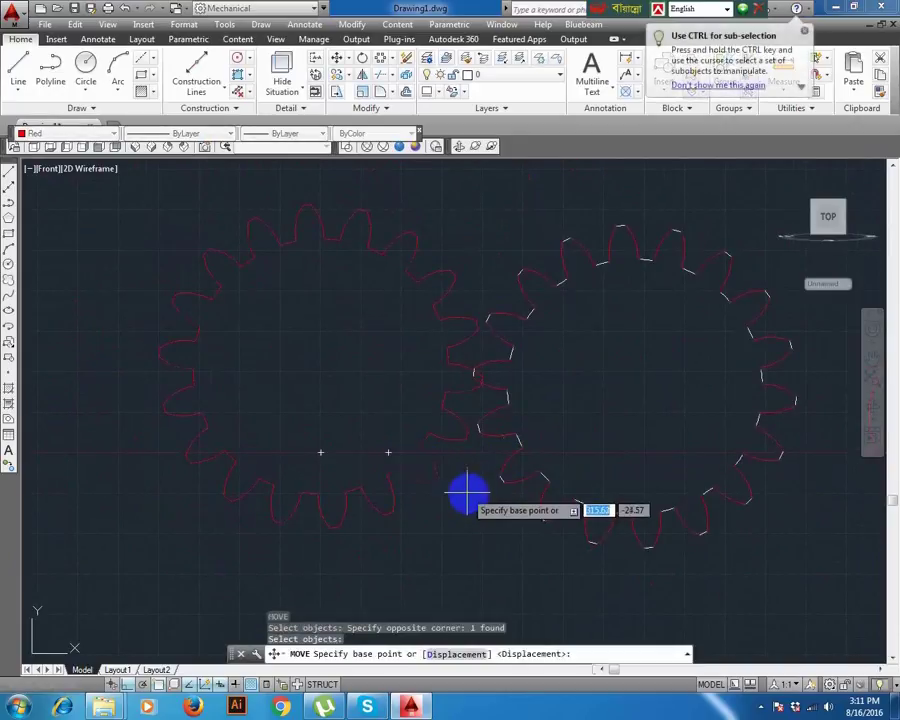
{"action": "left_click", "coordinate": [342, 452]}
{"action": "left_click", "coordinate": [375, 495]}
{"action": "middle_click_drag", "start_coordinate": [604, 454], "coordinate": [516, 414]}
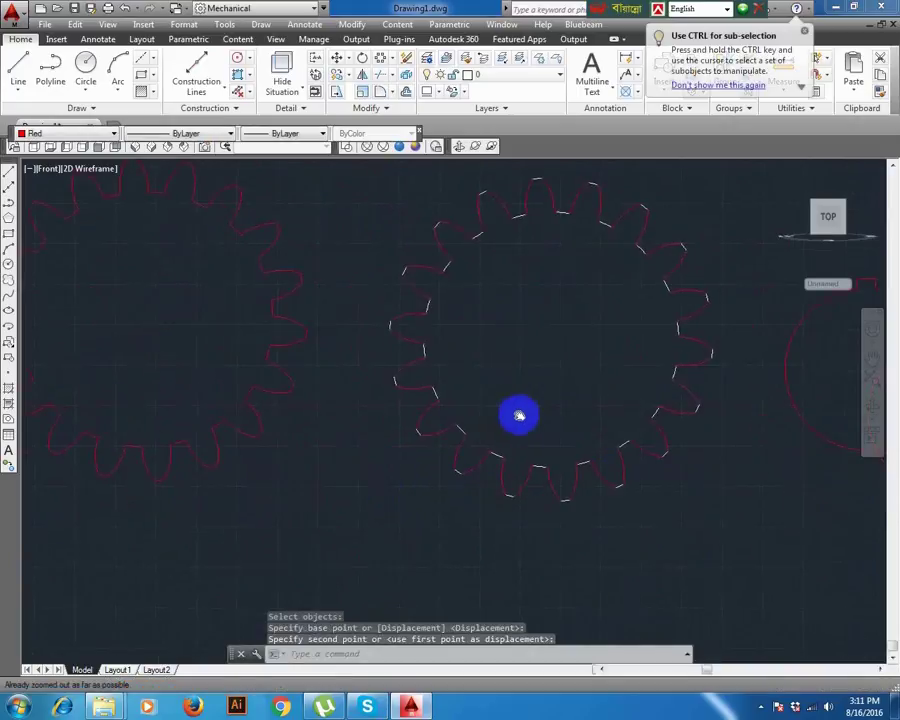
Erase the original 19-piece gear linework with a crossing selection
{"action": "left_click", "coordinate": [722, 202]}
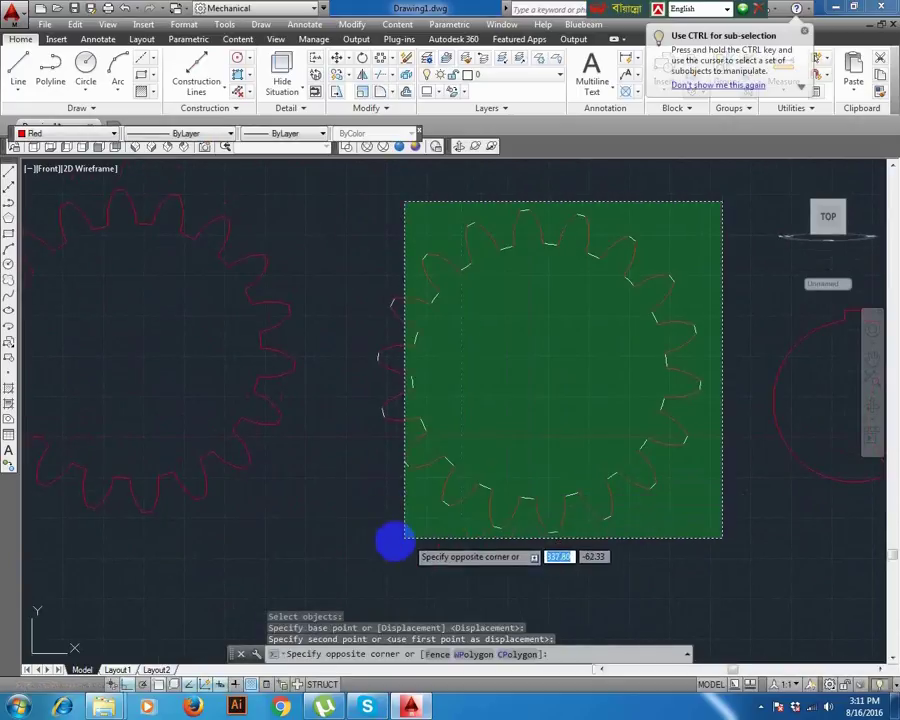
{"action": "left_click", "coordinate": [363, 557]}
{"action": "key", "text": "Delete"}
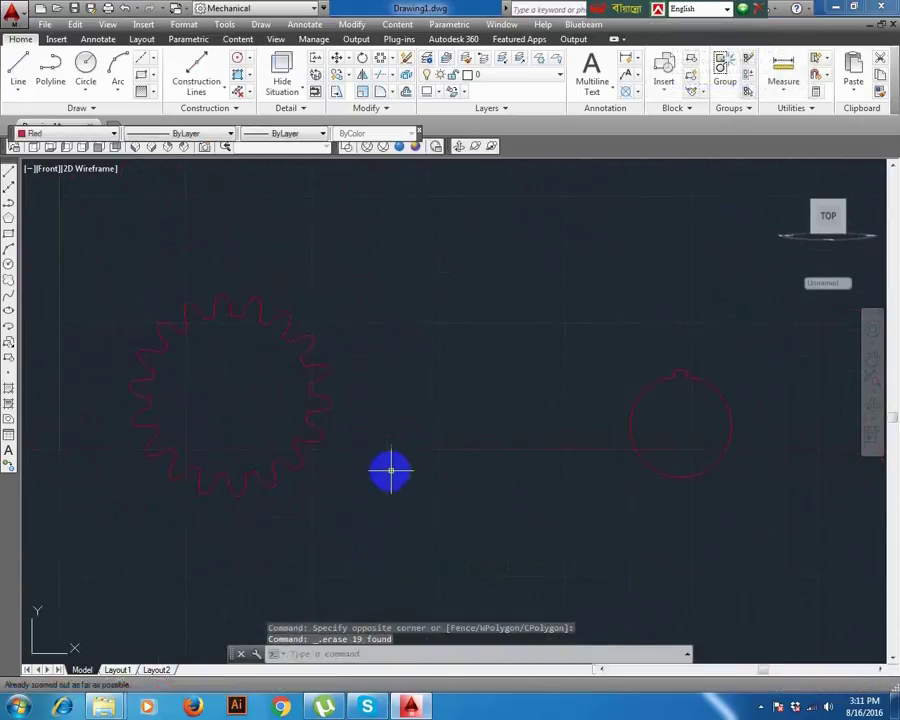
{"action": "middle_click_drag", "start_coordinate": [562, 528], "coordinate": [452, 514]}
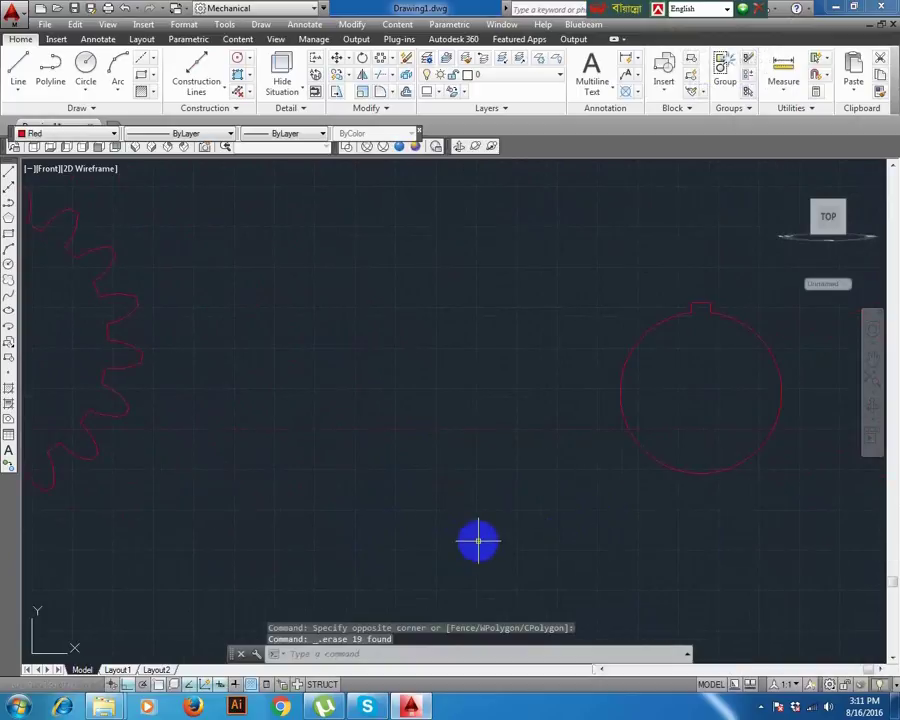
Move the keyed circle boundary polyline further left, away from the original circle
{"action": "type", "text": "m"}
{"action": "key", "text": "Return"}
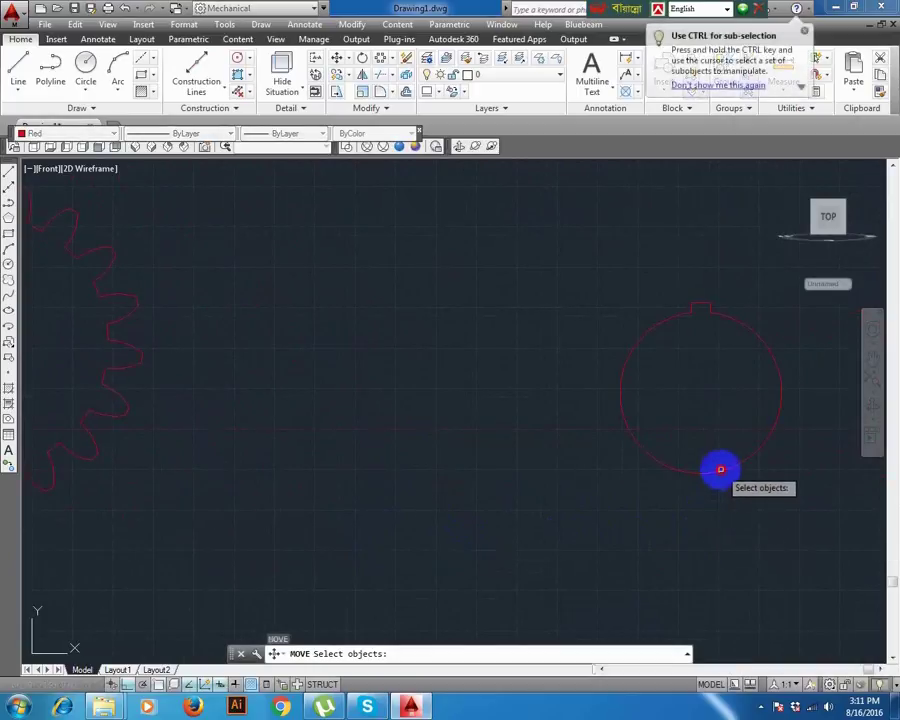
{"action": "key", "text": "Return"}
{"action": "left_click", "coordinate": [782, 390]}
{"action": "left_click", "coordinate": [548, 500]}
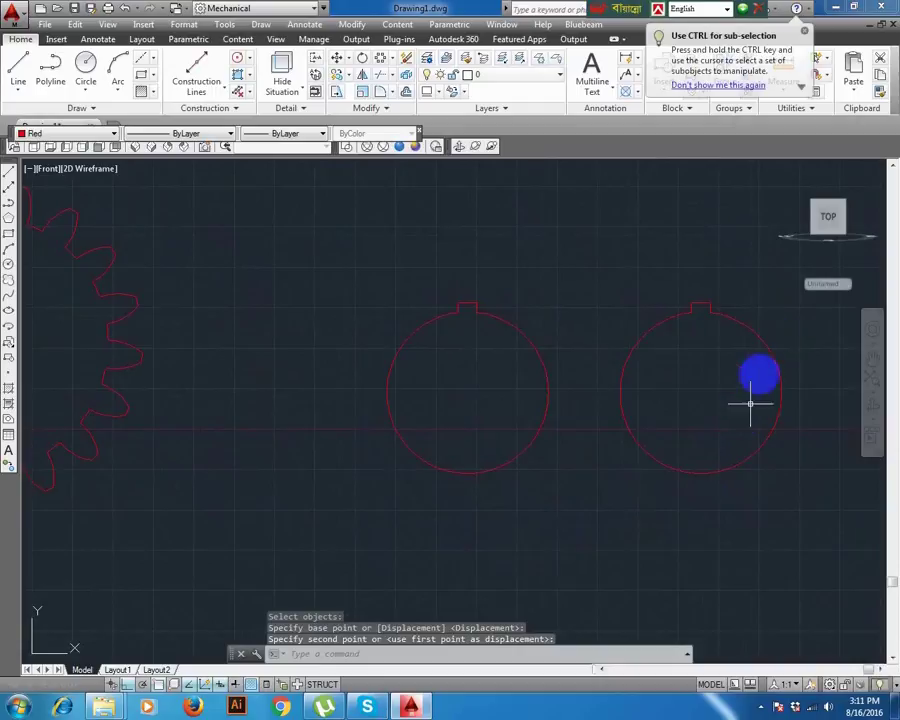
{"action": "left_click", "coordinate": [808, 287]}
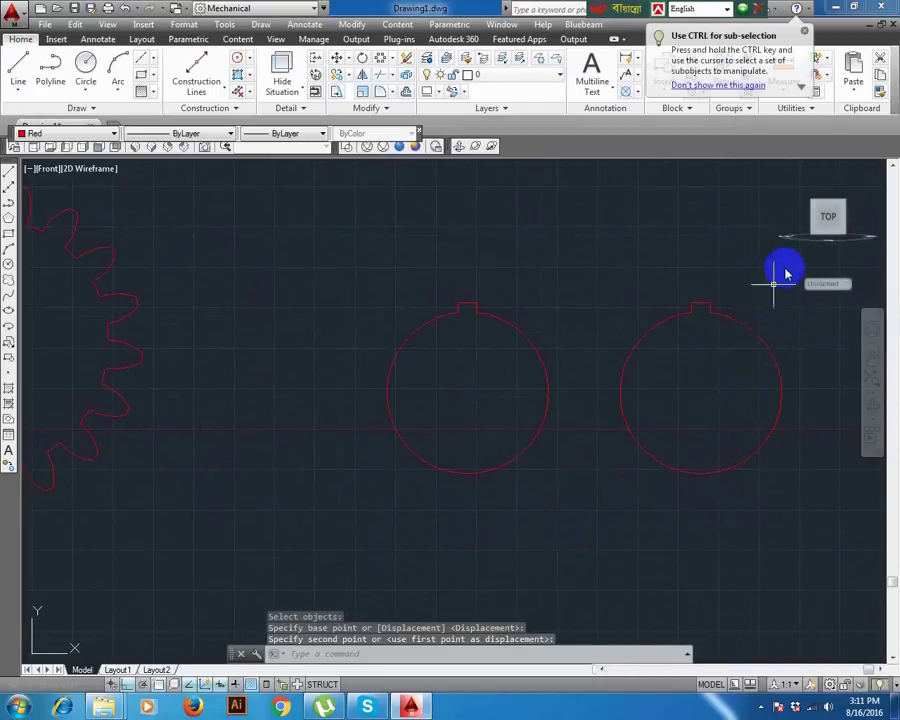
Window-select and erase the original bore circle linework
{"action": "left_click", "coordinate": [608, 267]}
{"action": "left_click", "coordinate": [804, 556]}
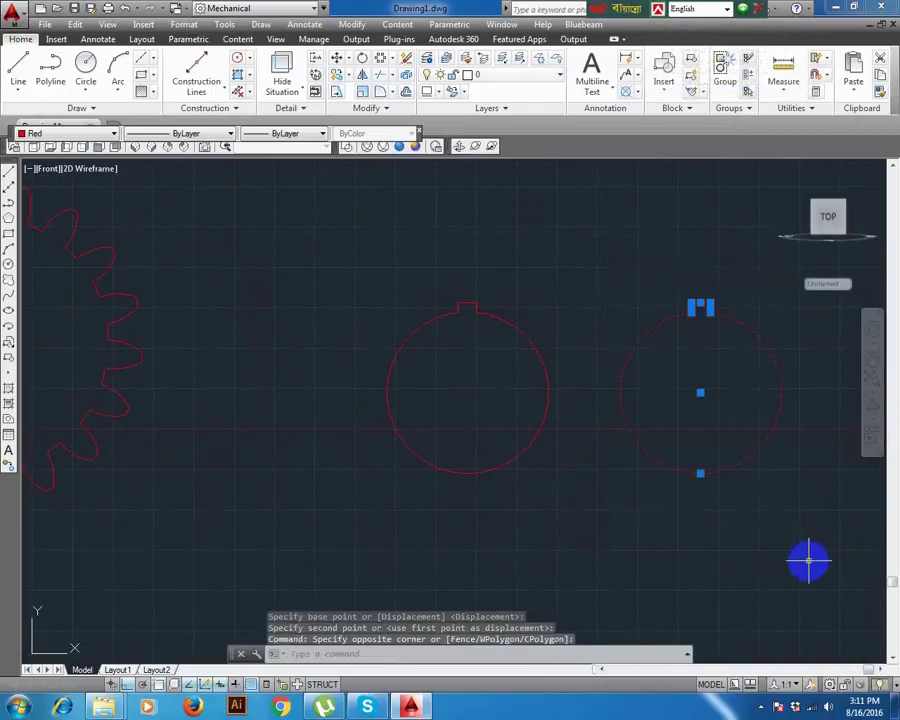
{"action": "key", "text": "Delete"}
{"action": "scroll", "coordinate": [802, 556], "scroll_direction": "down", "scroll_amount": 1}
{"action": "mouse_move", "coordinate": [268, 392]}
{"action": "middle_mouse_down"}
{"action": "mouse_move", "coordinate": [755, 496]}
{"action": "mouse_move", "coordinate": [588, 444]}
{"action": "mouse_move", "coordinate": [534, 458]}
{"action": "middle_mouse_up"}
{"action": "type", "text": "z"}
{"action": "key", "text": "Return"}
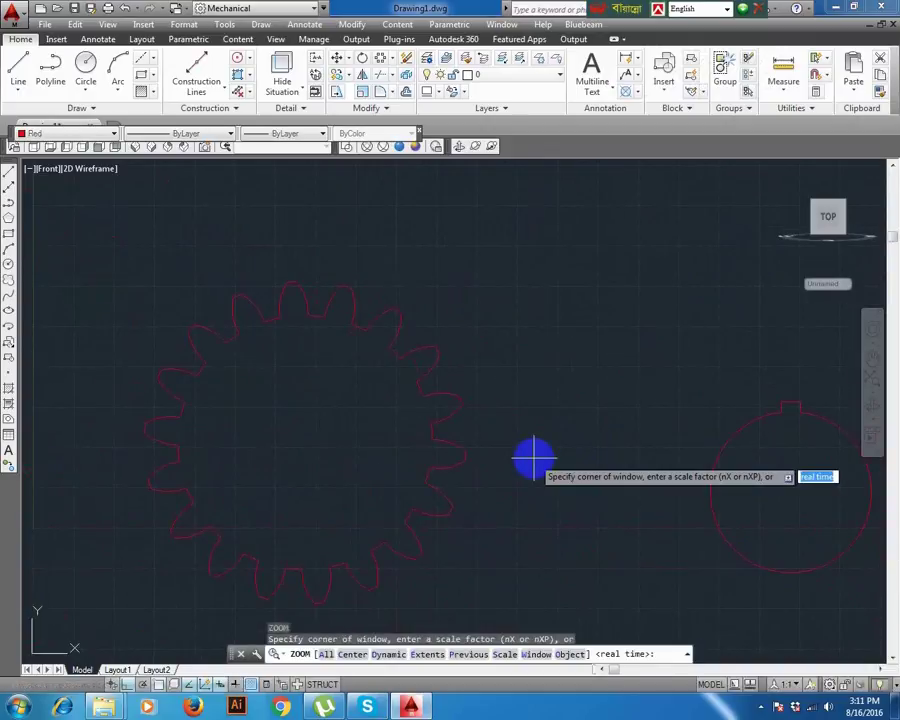
Zoom to the whole drawing and switch from Top to the SW Isometric view
{"action": "type", "text": "a"}
{"action": "key", "text": "Return"}
{"action": "mouse_move", "coordinate": [528, 458]}
{"action": "middle_mouse_down"}
{"action": "mouse_move", "coordinate": [482, 392]}
{"action": "mouse_move", "coordinate": [372, 297]}
{"action": "mouse_move", "coordinate": [199, 204]}
{"action": "middle_mouse_up"}
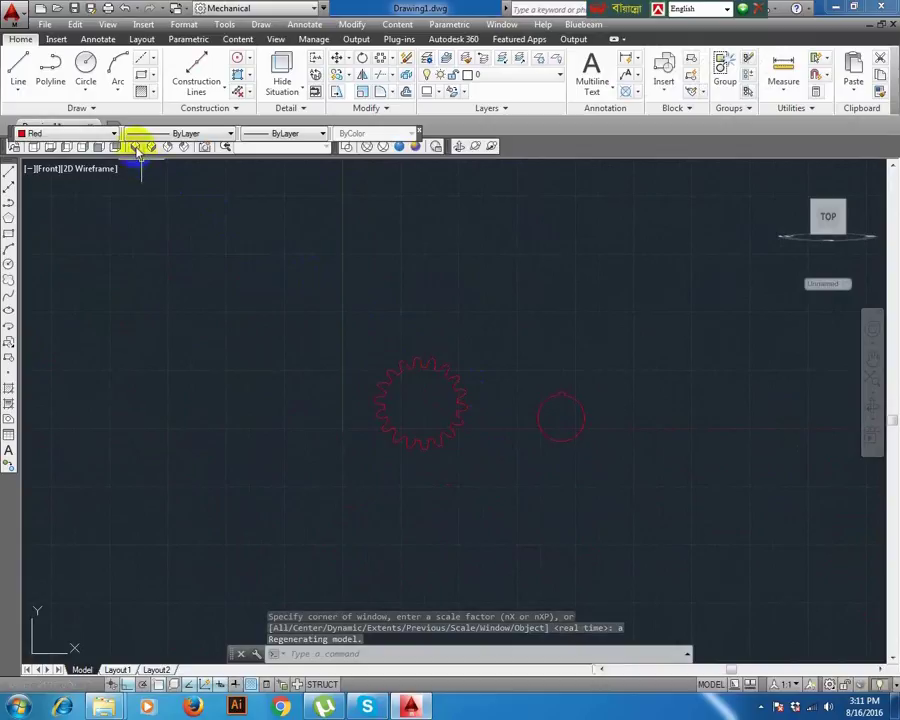
{"action": "left_click", "coordinate": [35, 148]}
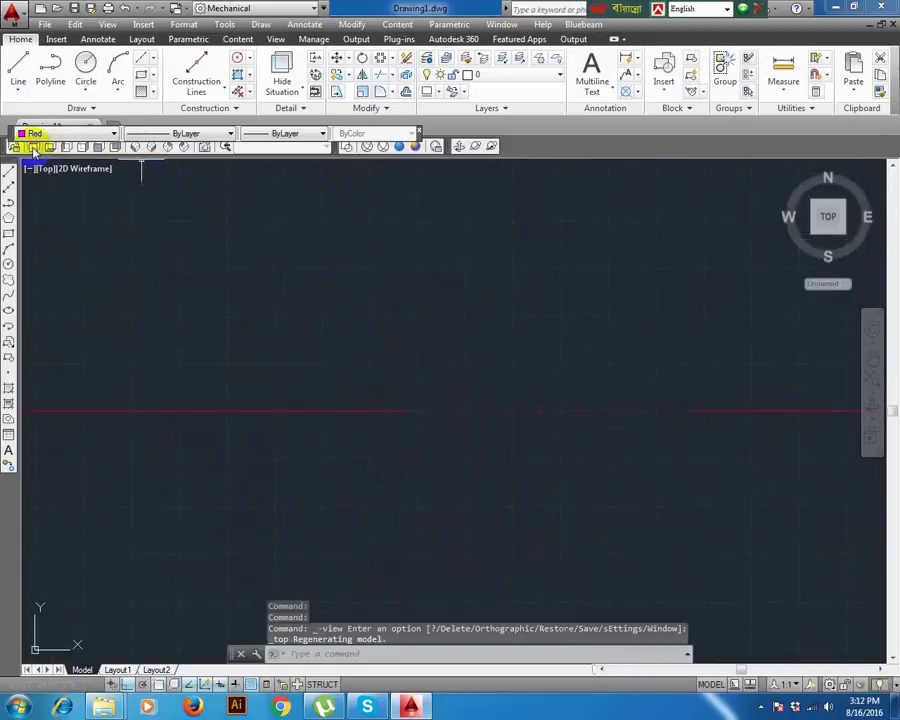
{"action": "left_click", "coordinate": [135, 148]}
{"action": "middle_click_drag", "start_coordinate": [289, 325], "coordinate": [360, 276]}
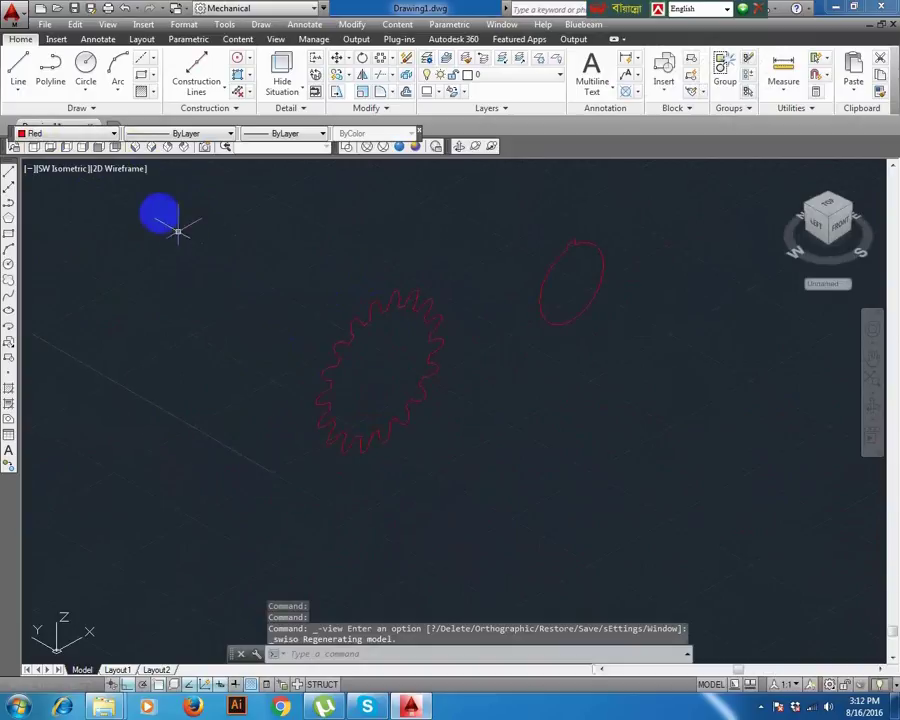
{"action": "left_click", "coordinate": [8, 178]}
{"action": "scroll", "coordinate": [342, 325], "scroll_direction": "up", "scroll_amount": 6}
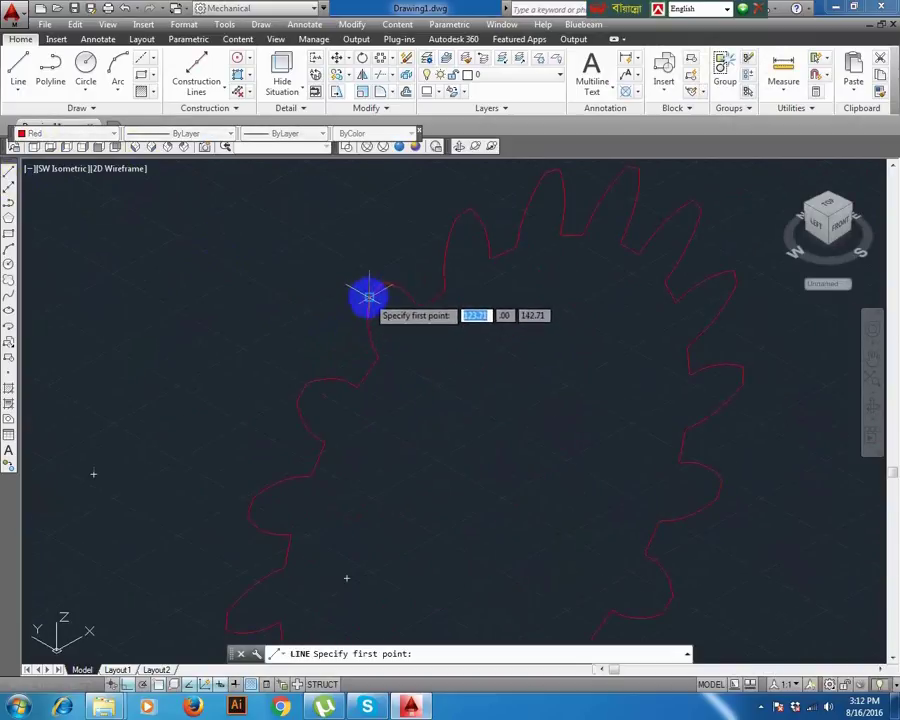
Draw a line from the gear edge, accepting a length of 50
{"action": "left_click", "coordinate": [369, 297]}
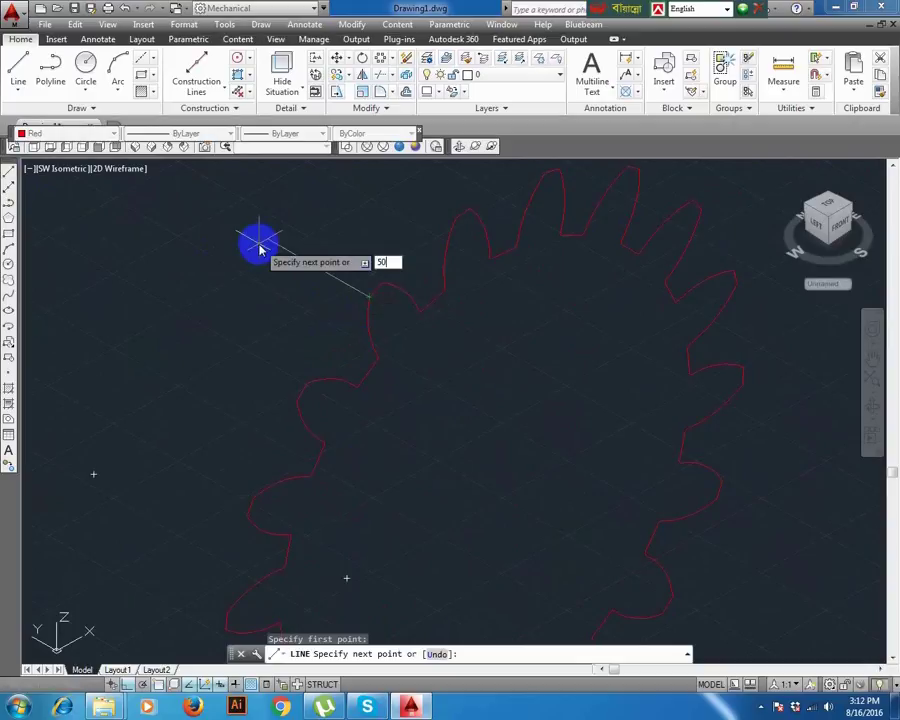
{"action": "key", "text": "Return"}
{"action": "key", "text": "Return"}
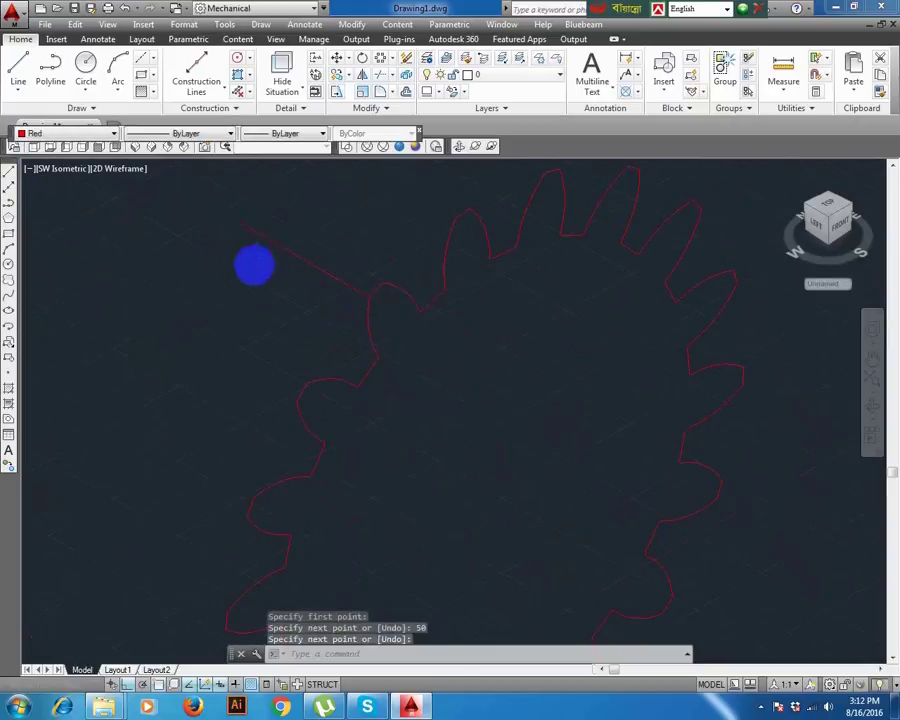
{"action": "scroll", "coordinate": [300, 265], "scroll_direction": "down", "scroll_amount": 5}
{"action": "middle_click_drag", "start_coordinate": [434, 265], "coordinate": [383, 396]}
{"action": "key", "text": "Return"}
{"action": "scroll", "coordinate": [476, 287], "scroll_direction": "up", "scroll_amount": 6}
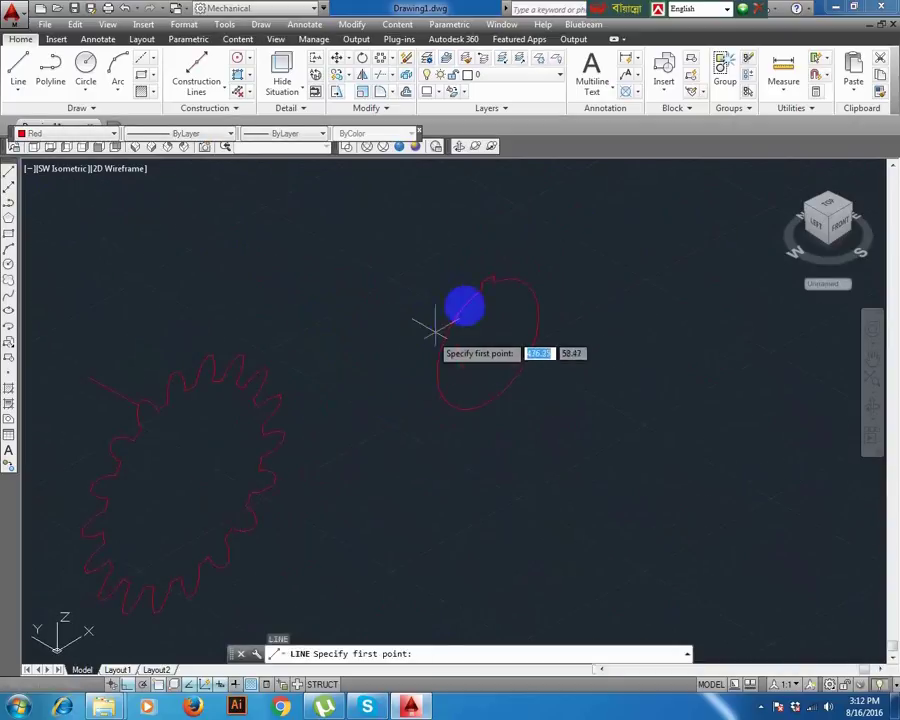
Draw a 50-unit line starting on the keyed bore outline, then cancel the command
{"action": "left_click", "coordinate": [466, 250]}
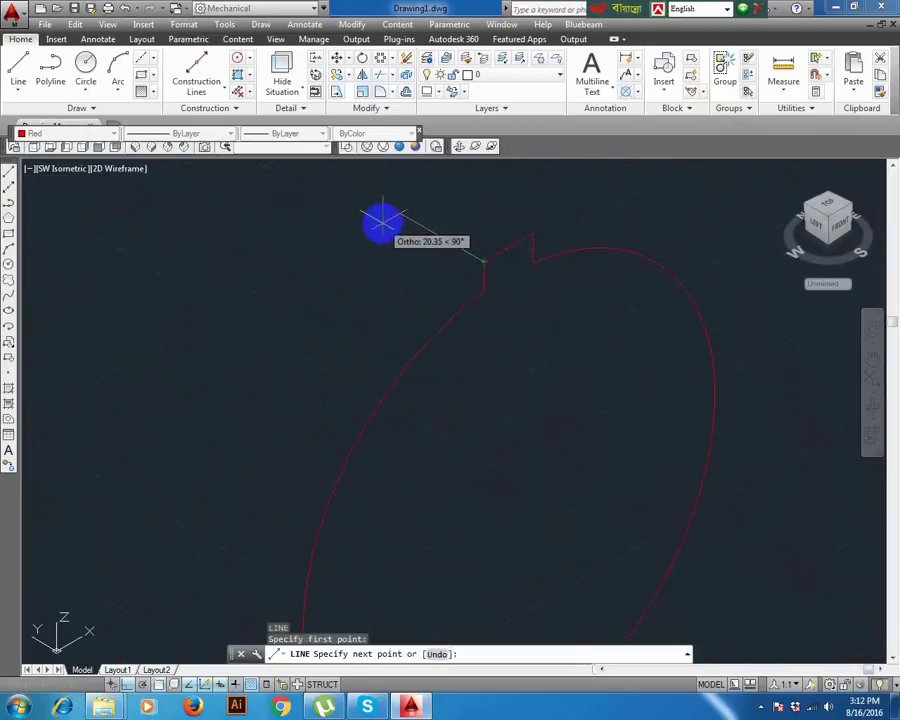
{"action": "type", "text": "50"}
{"action": "key", "text": "Return"}
{"action": "scroll", "coordinate": [376, 220], "scroll_direction": "down", "scroll_amount": 5}
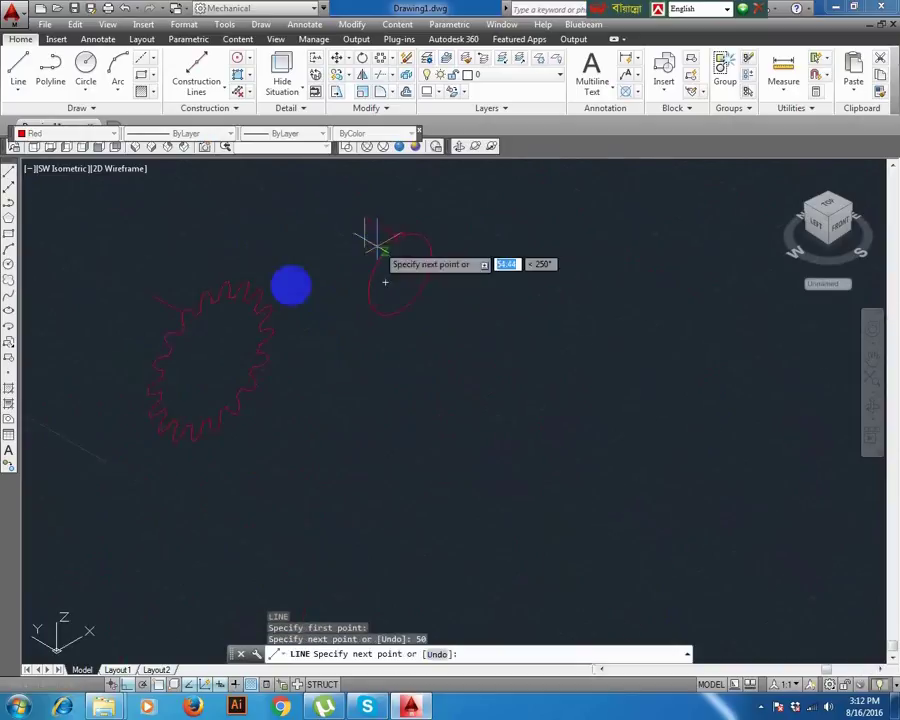
{"action": "scroll", "coordinate": [305, 338], "scroll_direction": "up", "scroll_amount": 5}
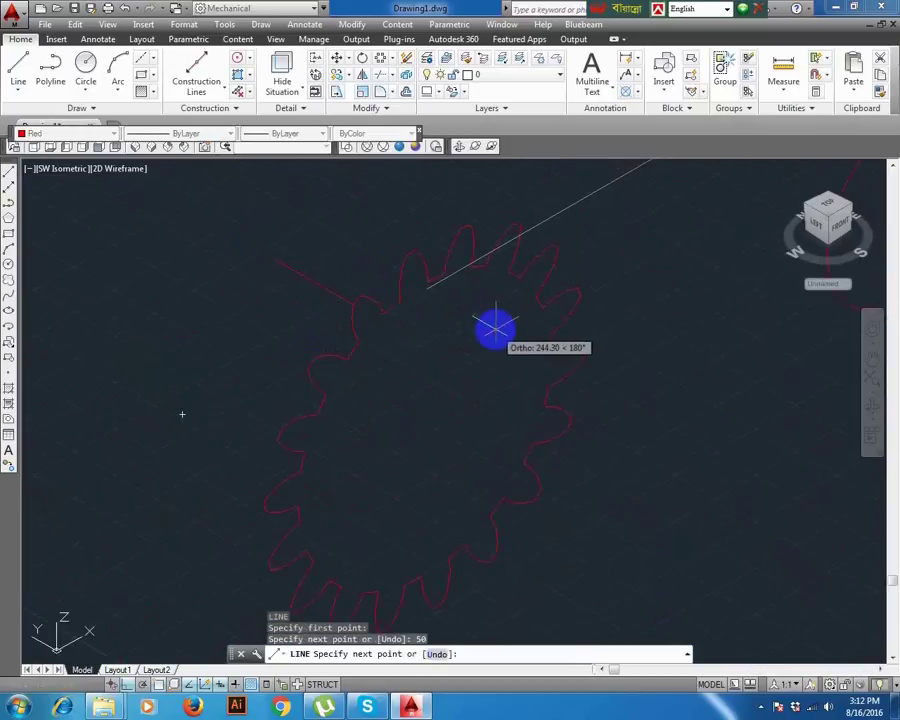
{"action": "key", "text": "Escape"}
{"action": "scroll", "coordinate": [476, 340], "scroll_direction": "down", "scroll_amount": 5}
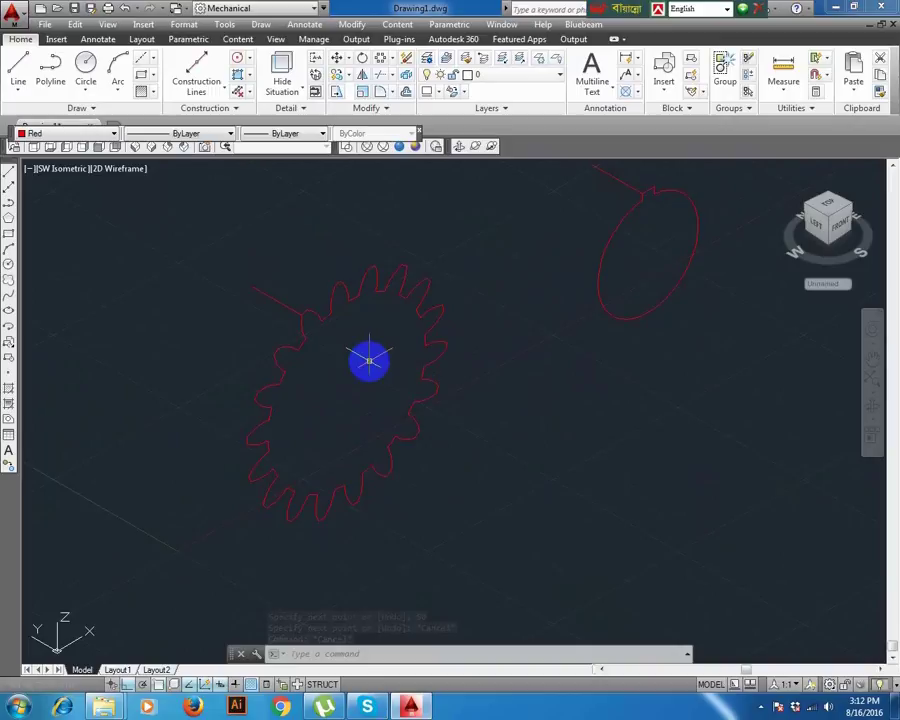
Rotate the gear profile by -15 degrees about a picked base point
{"action": "type", "text": "ro"}
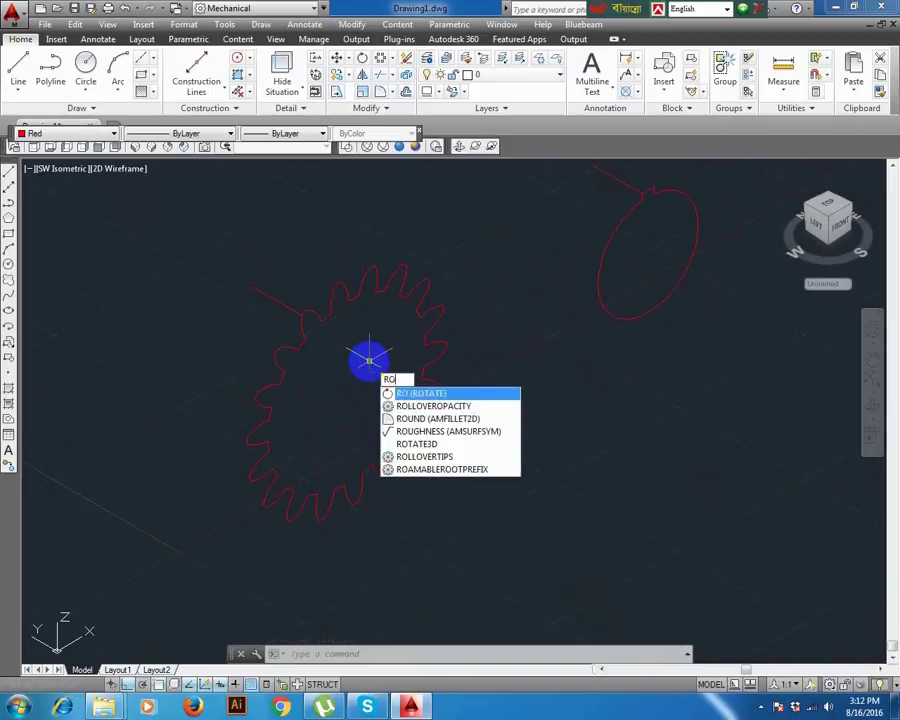
{"action": "key", "text": "Return"}
{"action": "left_click", "coordinate": [277, 300]}
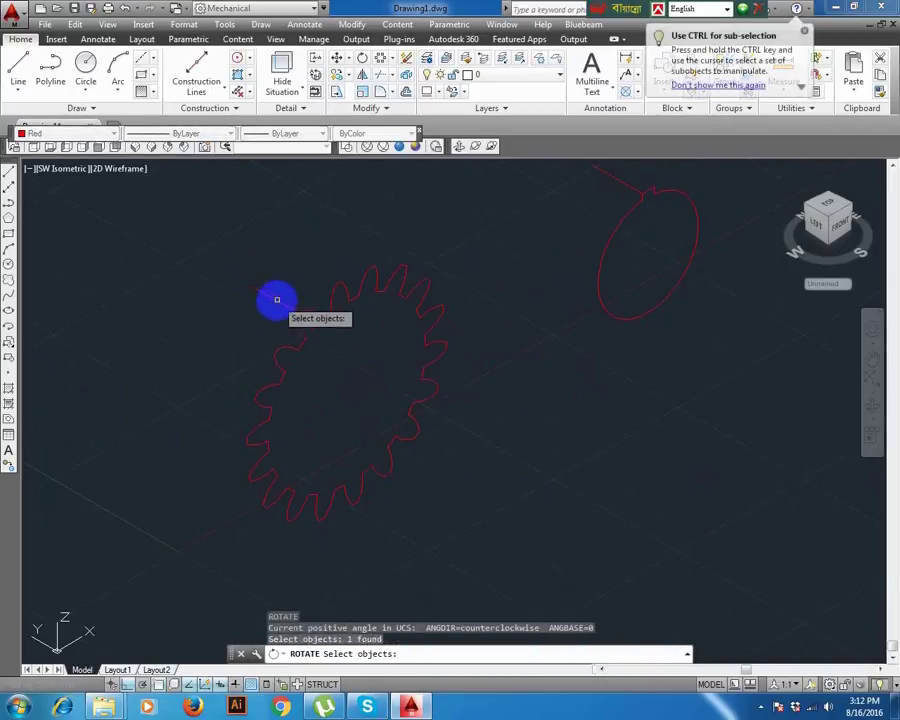
{"action": "key", "text": "Return"}
{"action": "scroll", "coordinate": [300, 298], "scroll_direction": "up", "scroll_amount": 5}
{"action": "left_click", "coordinate": [297, 299]}
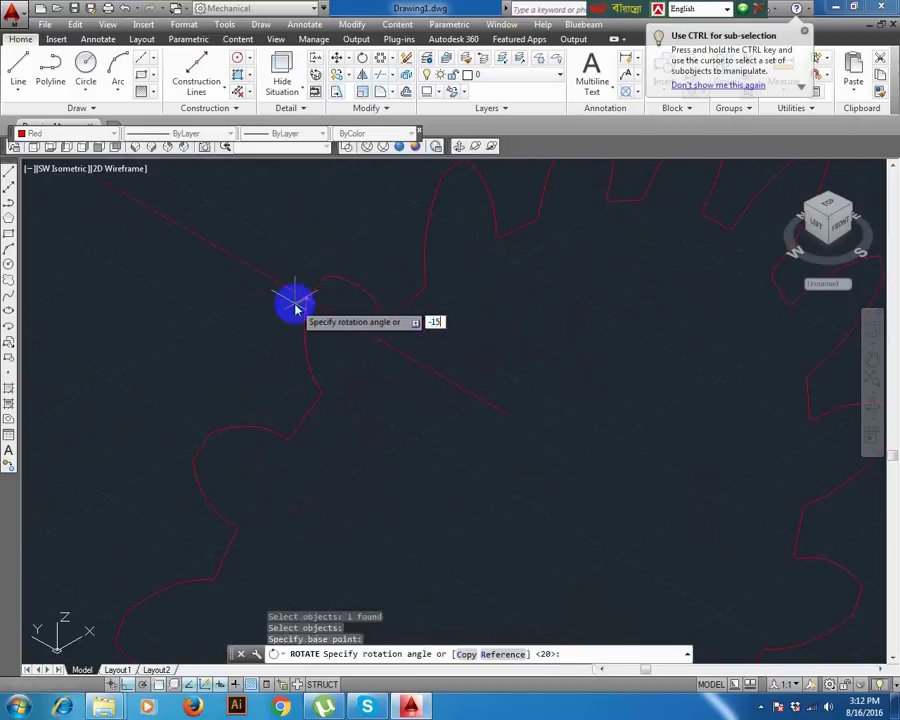
{"action": "type", "text": "-15"}
{"action": "key", "text": "Return"}
{"action": "scroll", "coordinate": [290, 305], "scroll_direction": "down", "scroll_amount": 5}
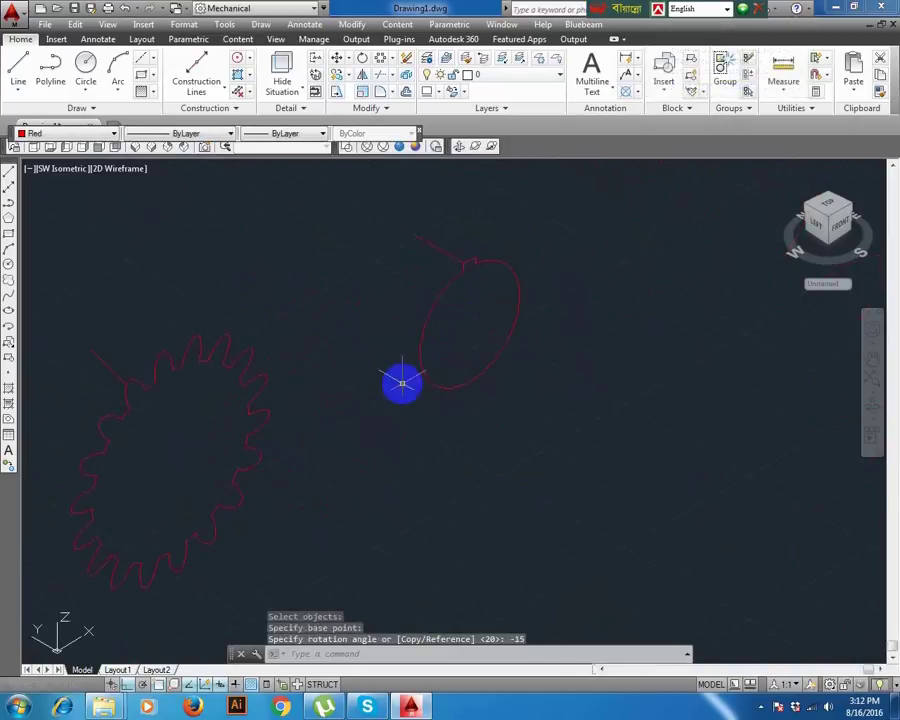
Rotate the keyed bore profile by -15 degrees as well
{"action": "key", "text": "Return"}
{"action": "left_click", "coordinate": [436, 247]}
{"action": "left_click", "coordinate": [435, 255]}
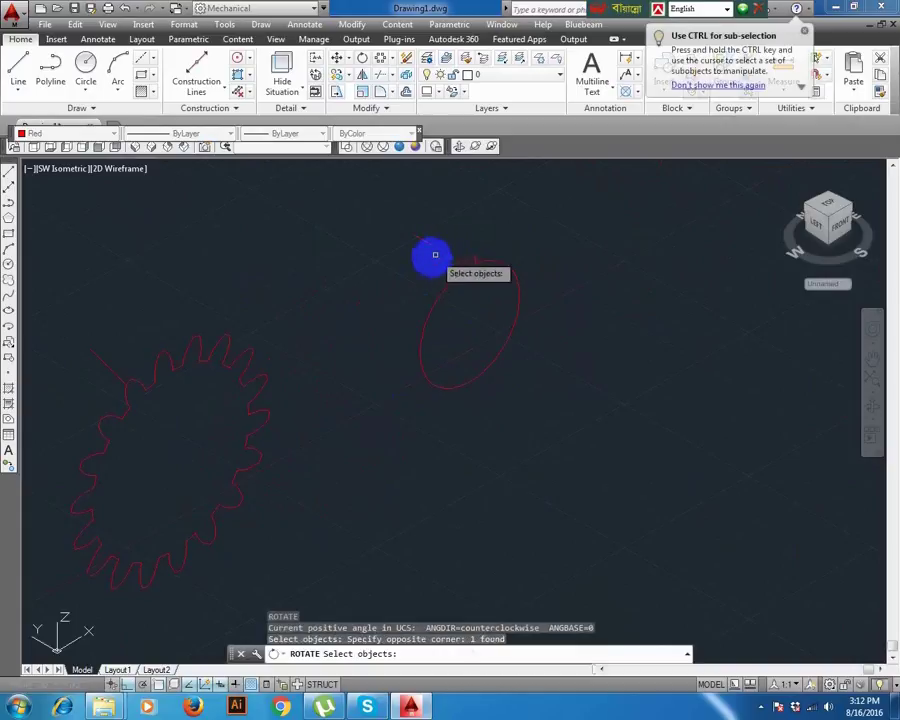
{"action": "key", "text": "Return"}
{"action": "scroll", "coordinate": [462, 264], "scroll_direction": "up", "scroll_amount": 3}
{"action": "left_click", "coordinate": [489, 262]}
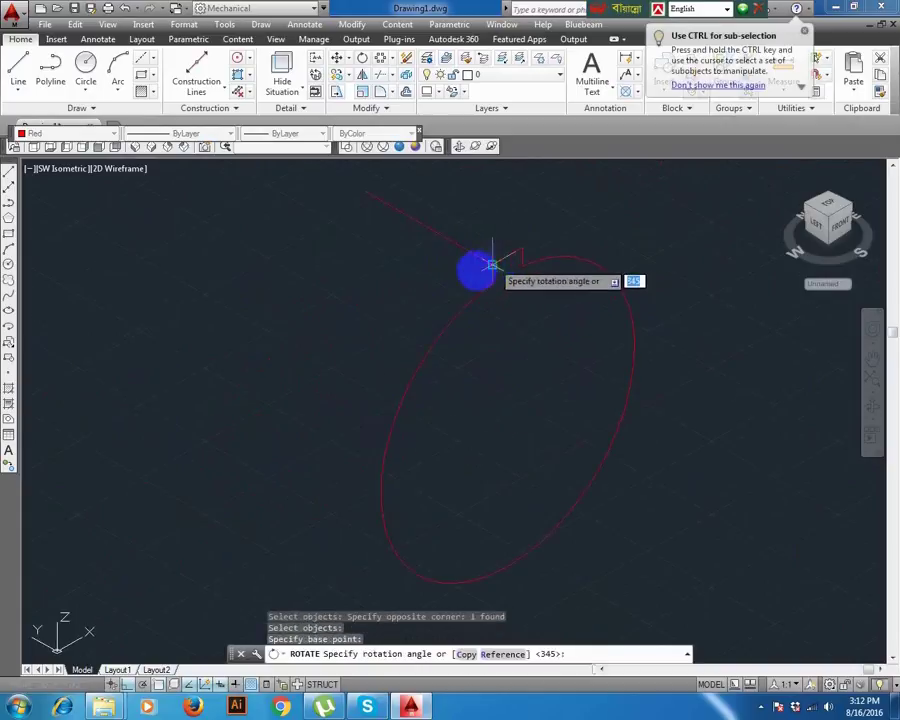
{"action": "key", "text": "Return"}
{"action": "scroll", "coordinate": [474, 272], "scroll_direction": "down", "scroll_amount": 5}
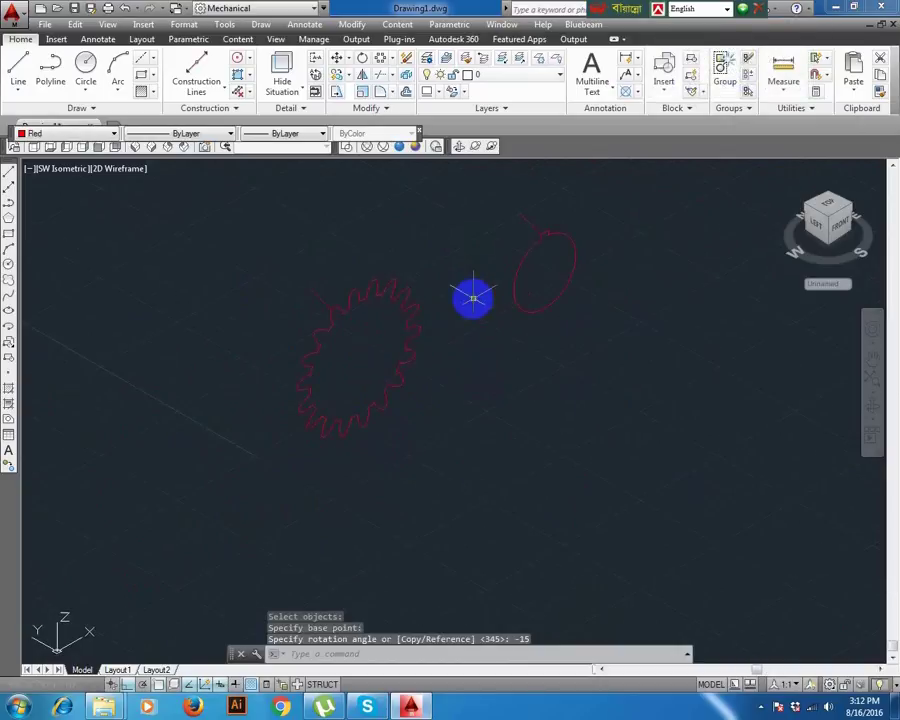
{"action": "type", "text": "EXT"}
{"action": "key", "text": "Return"}
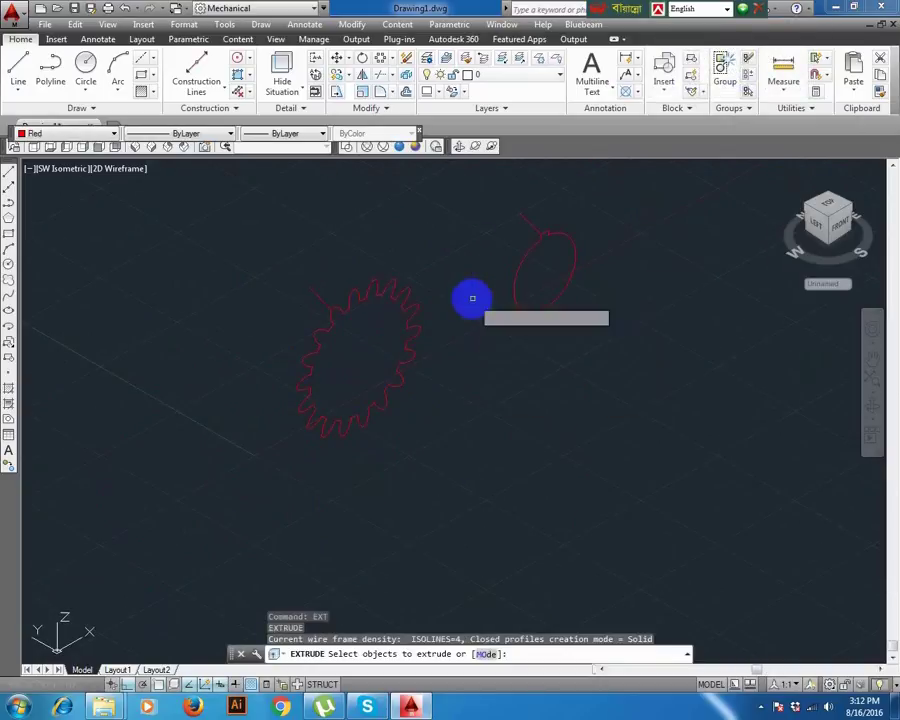
Extrude the gear profile along its 50-unit path line into a solid
{"action": "left_click_drag", "start_coordinate": [443, 349], "coordinate": [398, 314]}
{"action": "key", "text": "Return"}
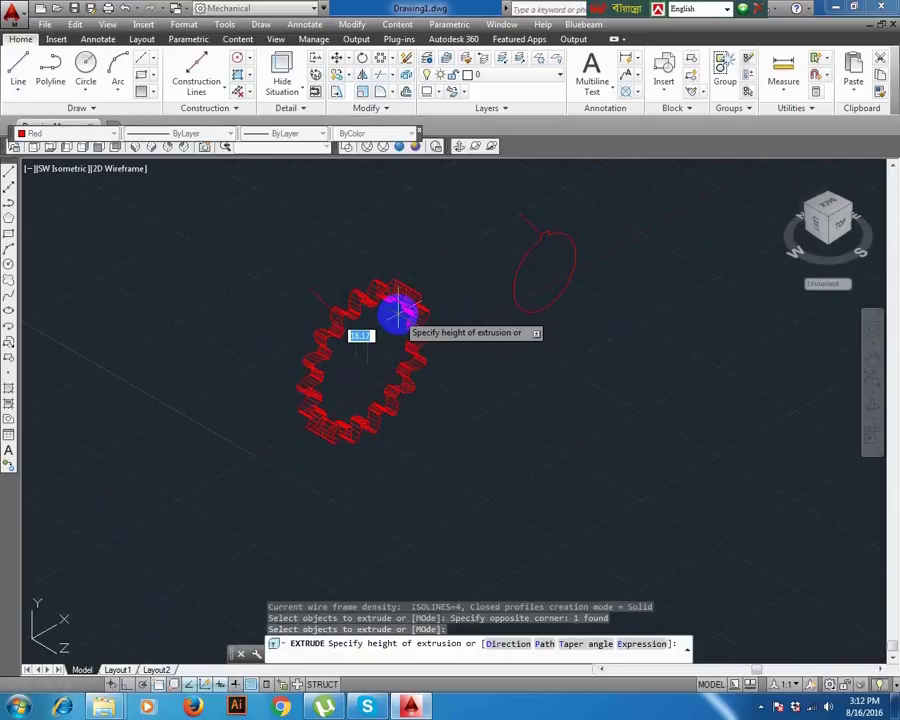
{"action": "type", "text": "p"}
{"action": "key", "text": "Return"}
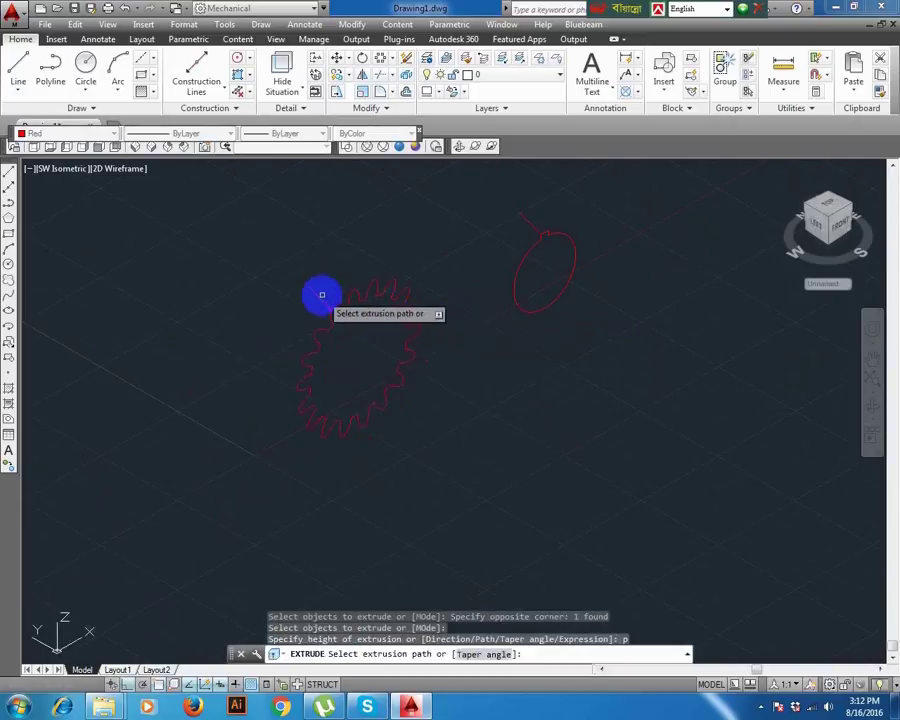
{"action": "left_click", "coordinate": [320, 298]}
{"action": "middle_click_drag", "start_coordinate": [394, 352], "coordinate": [417, 418], "text": "shift"}
Extrude the bore profile along its path line into a cylinder solid
{"action": "key", "text": "Return"}
{"action": "left_click", "coordinate": [457, 403]}
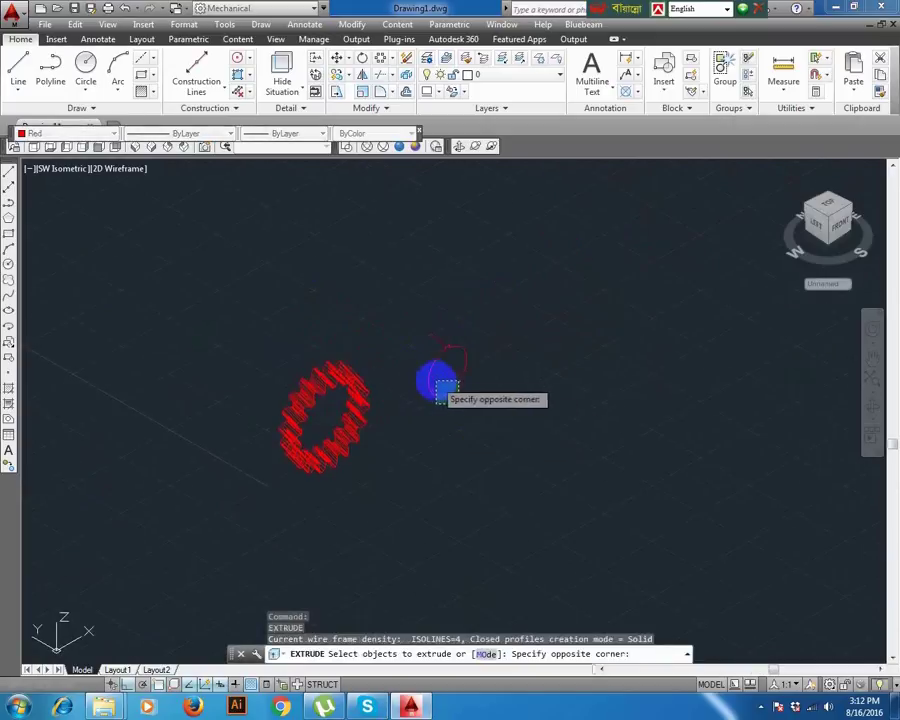
{"action": "left_click", "coordinate": [437, 382]}
{"action": "key", "text": "Return"}
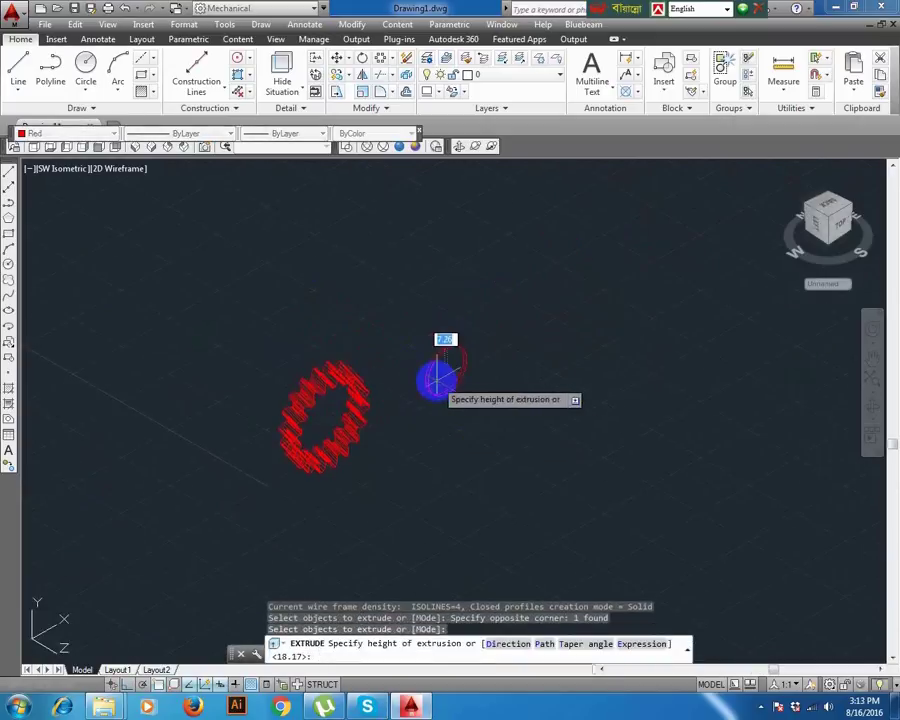
{"action": "type", "text": "p"}
{"action": "key", "text": "Return"}
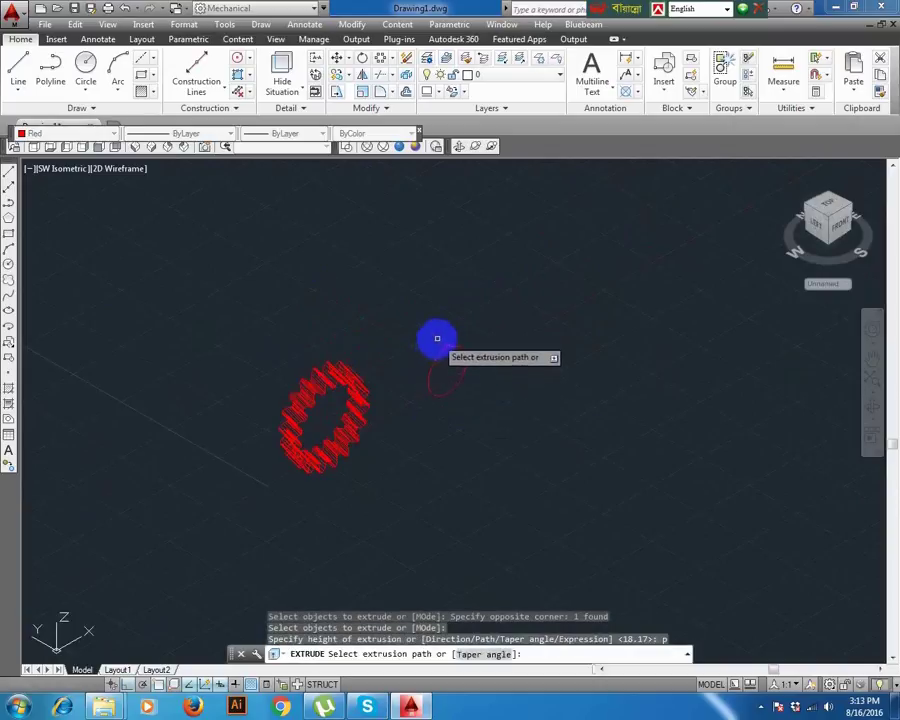
{"action": "left_click", "coordinate": [440, 344]}
{"action": "scroll", "coordinate": [484, 352], "scroll_direction": "down", "scroll_amount": 2}
{"action": "scroll", "coordinate": [494, 376], "scroll_direction": "up", "scroll_amount": 4}
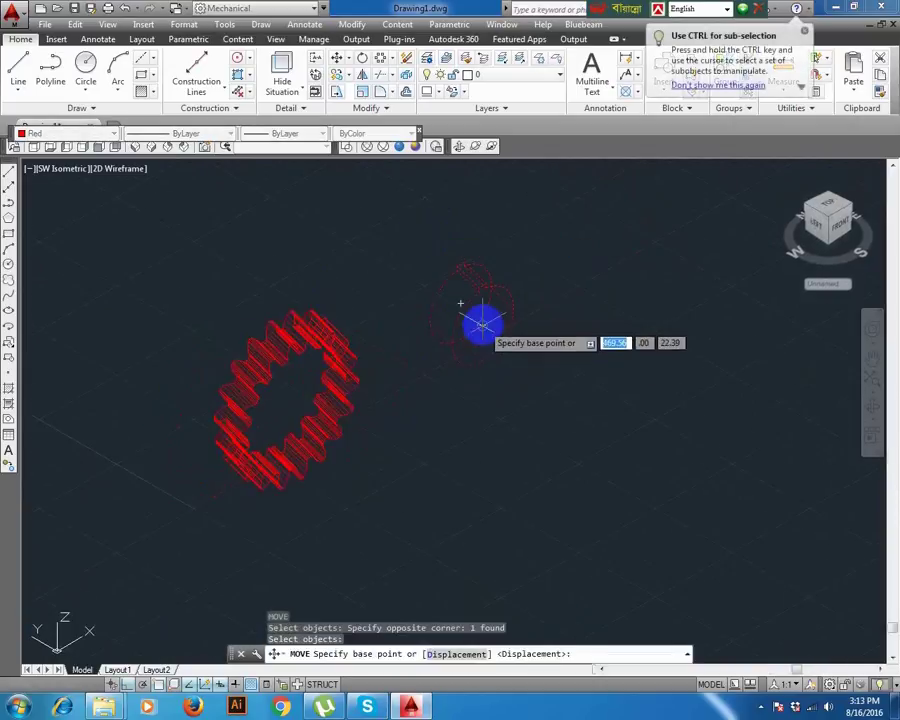
{"action": "left_click", "coordinate": [483, 326]}
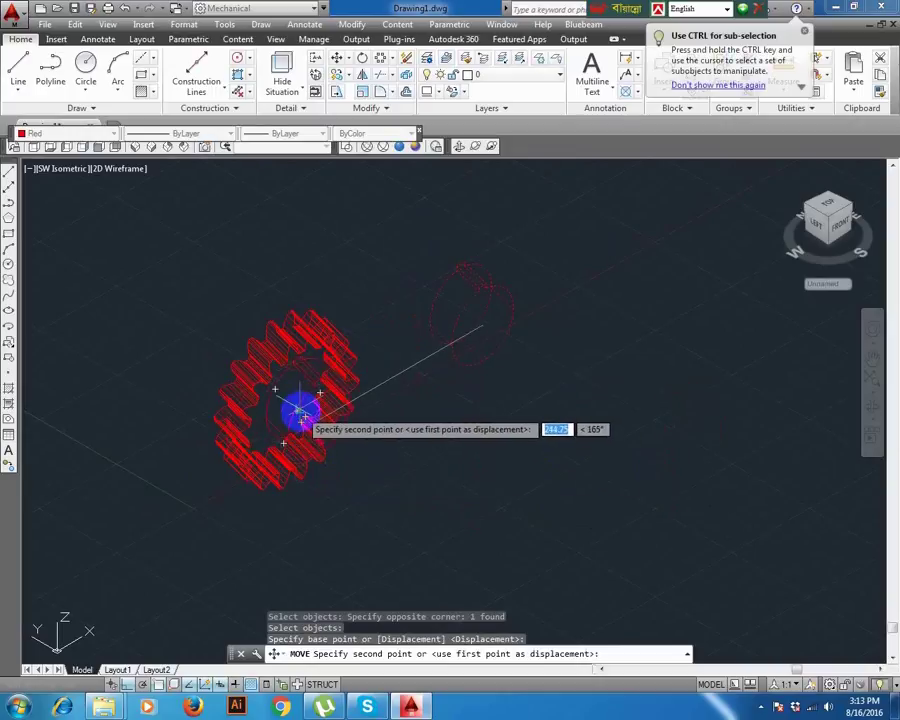
Move the bore cylinder into the gear's centre and colour it Green
{"action": "left_click", "coordinate": [430, 426]}
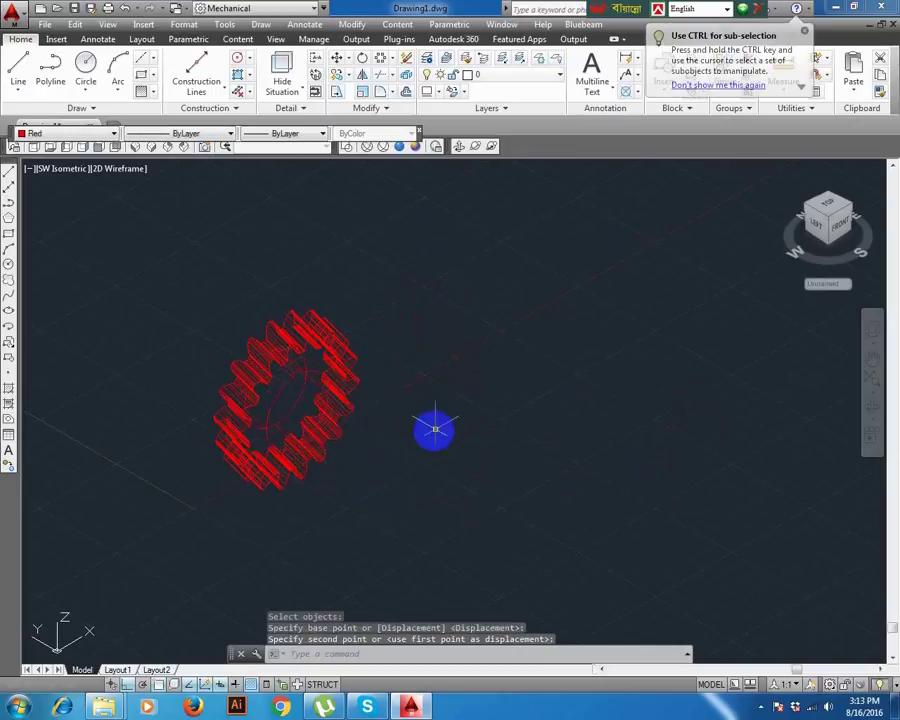
{"action": "left_click_drag", "start_coordinate": [405, 362], "coordinate": [267, 413]}
{"action": "left_click", "coordinate": [272, 402]}
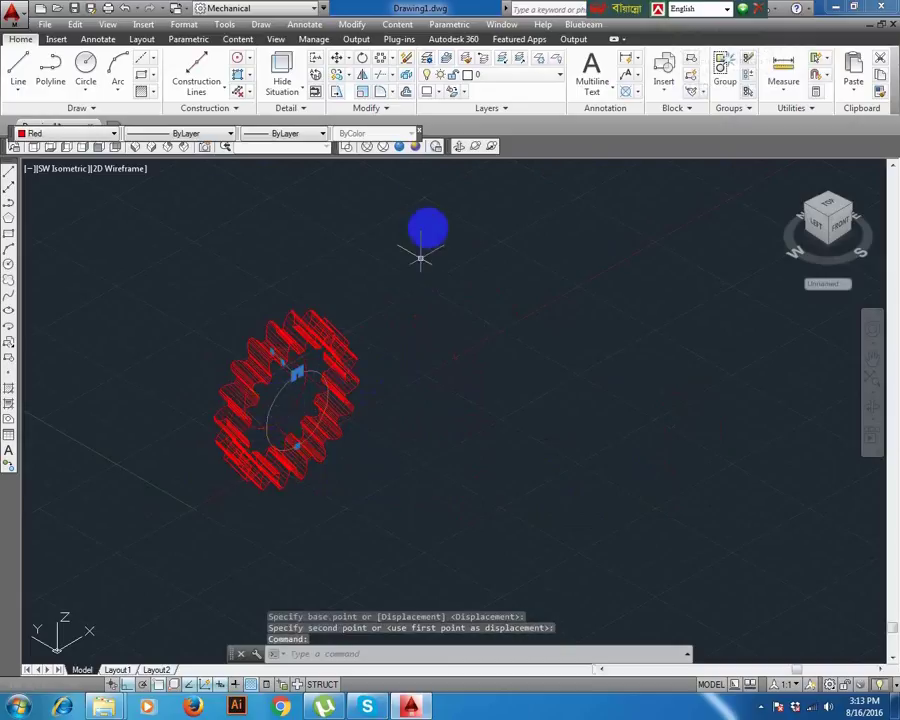
{"action": "left_click", "coordinate": [87, 135]}
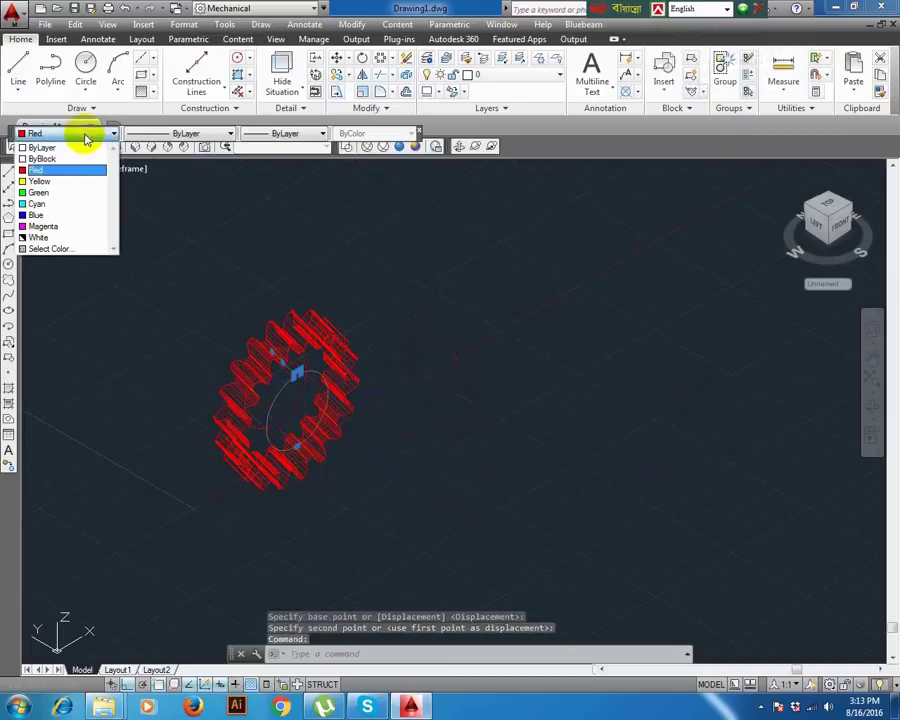
{"action": "left_click", "coordinate": [56, 192]}
{"action": "key", "text": "Escape"}
{"action": "key", "text": "Escape"}
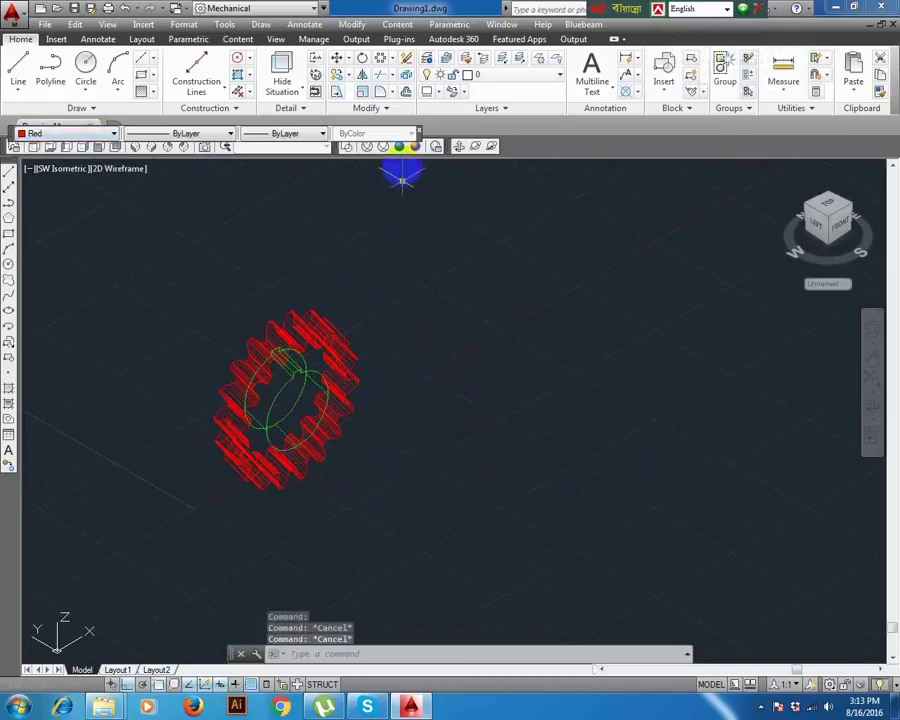
Switch the model's visual style to Conceptual shading
{"action": "left_click", "coordinate": [415, 147]}
{"action": "scroll", "coordinate": [412, 414], "scroll_direction": "down", "scroll_amount": 2}
{"action": "scroll", "coordinate": [414, 418], "scroll_direction": "up", "scroll_amount": 5}
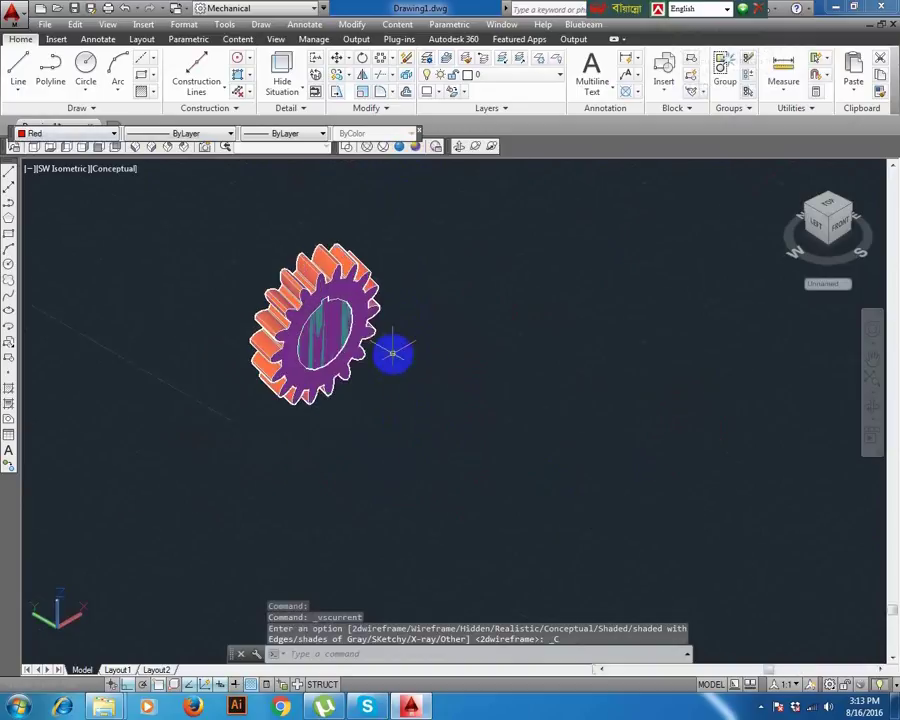
{"action": "middle_click_drag", "start_coordinate": [418, 423], "coordinate": [429, 441]}
{"action": "type", "text": "su"}
{"action": "key", "text": "Return"}
Pick the gear and bore cylinder for subtraction, cancel, then restart SUBTRACT
{"action": "left_click", "coordinate": [357, 463]}
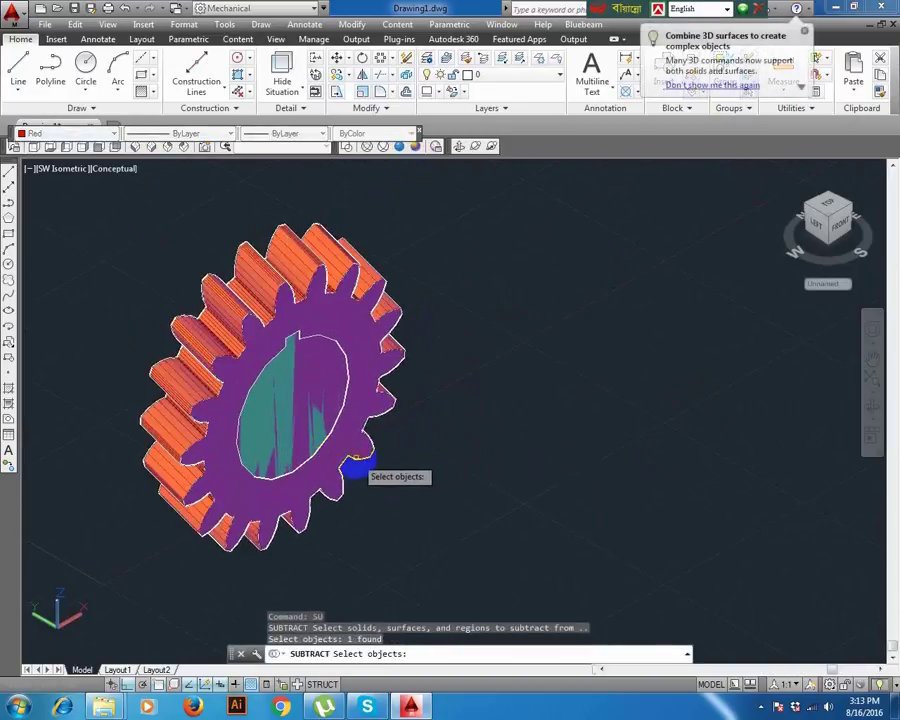
{"action": "key", "text": "Return"}
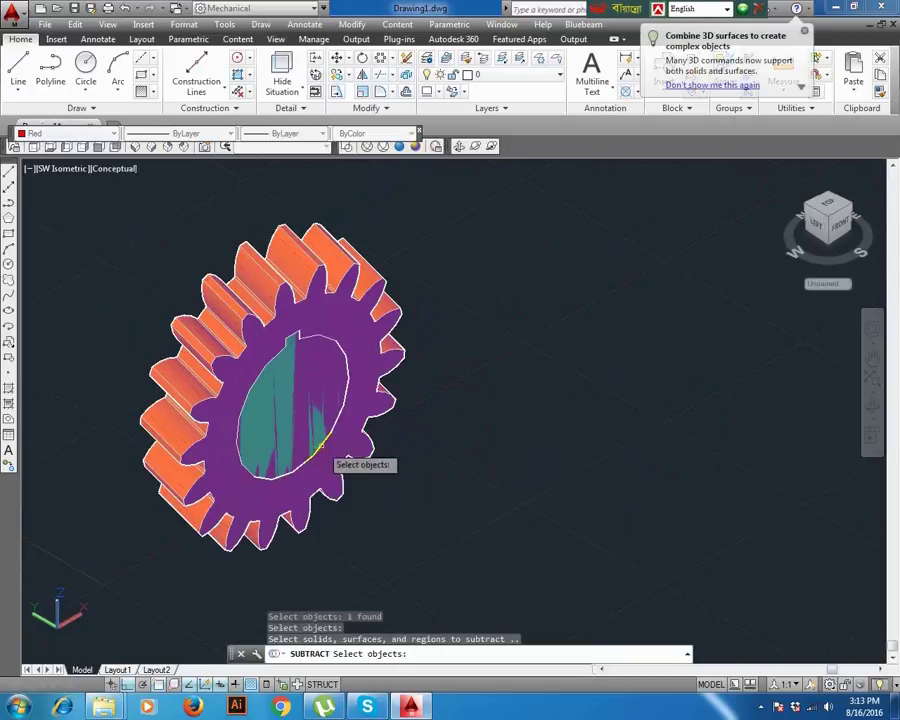
{"action": "left_click", "coordinate": [320, 448]}
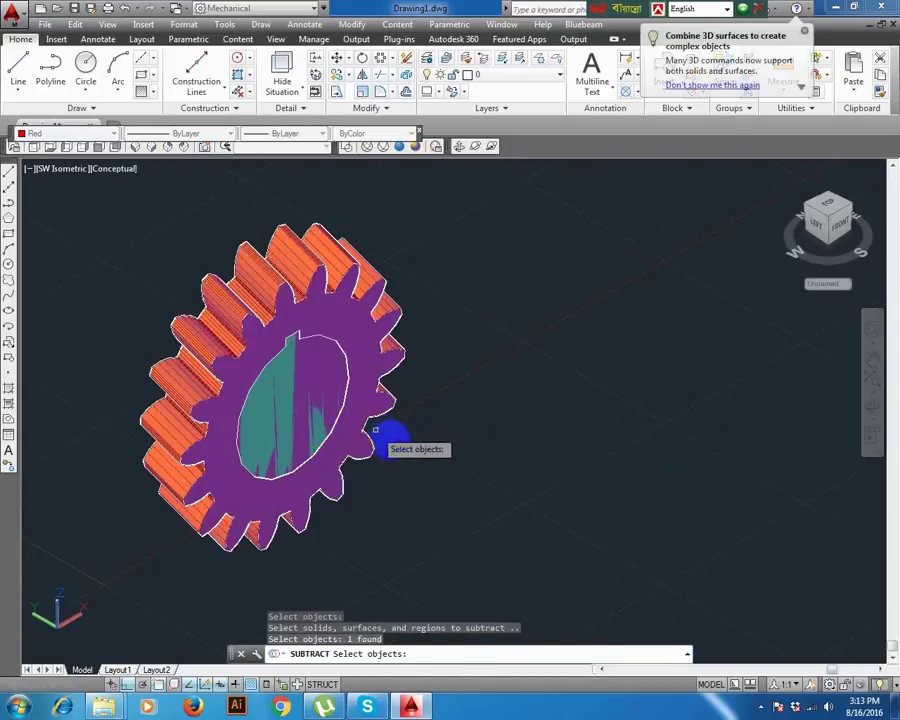
{"action": "key", "text": "Escape"}
{"action": "key", "text": "Escape"}
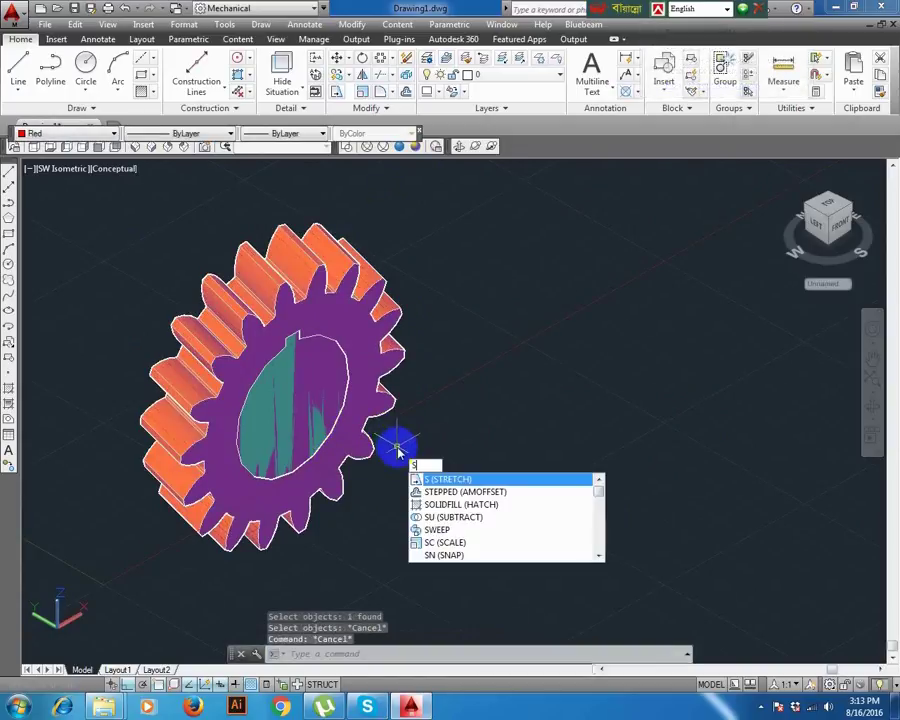
{"action": "type", "text": "U"}
{"action": "key", "text": "Return"}
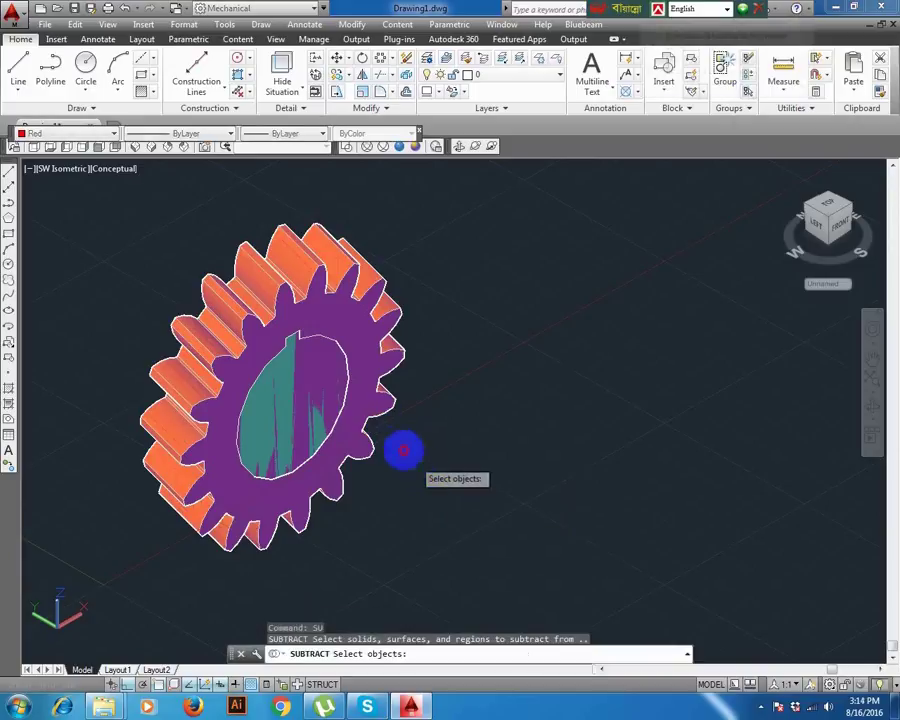